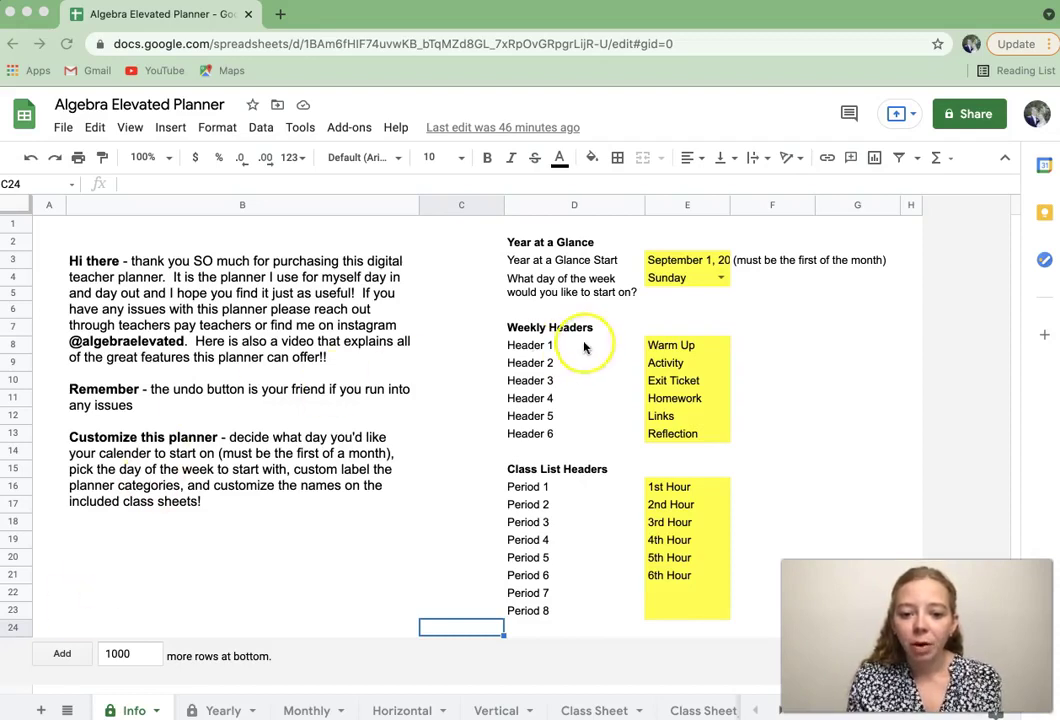
Keep the planner's start date as September 1 with weeks starting on Sunday.
double_click(684, 263)
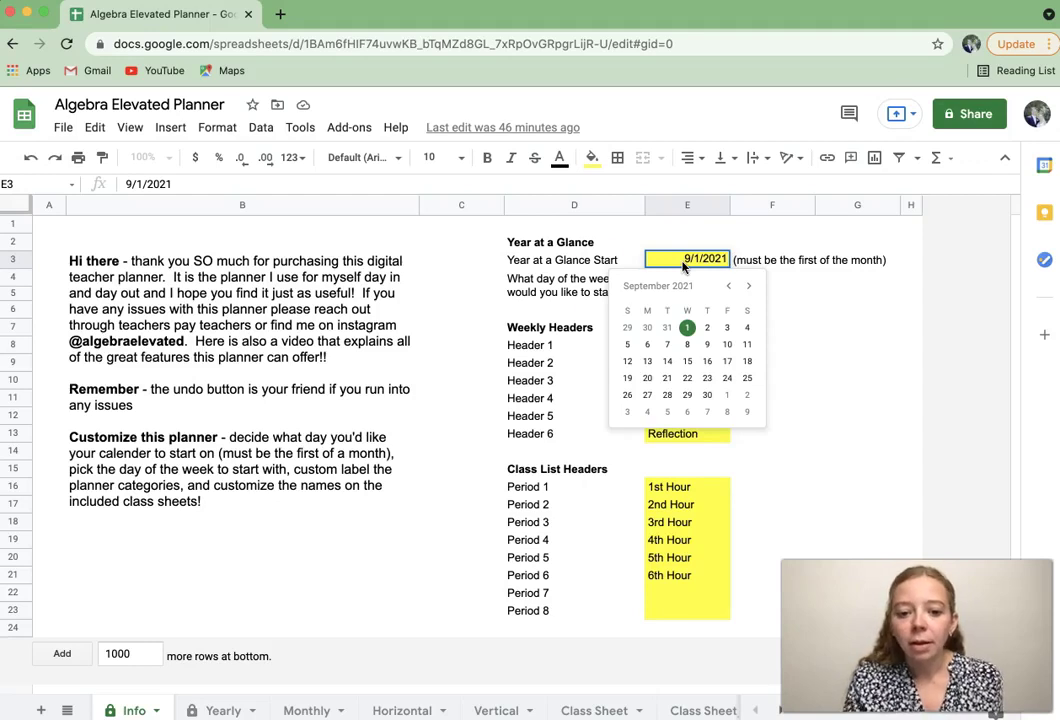
left_click(570, 278)
left_click(719, 277)
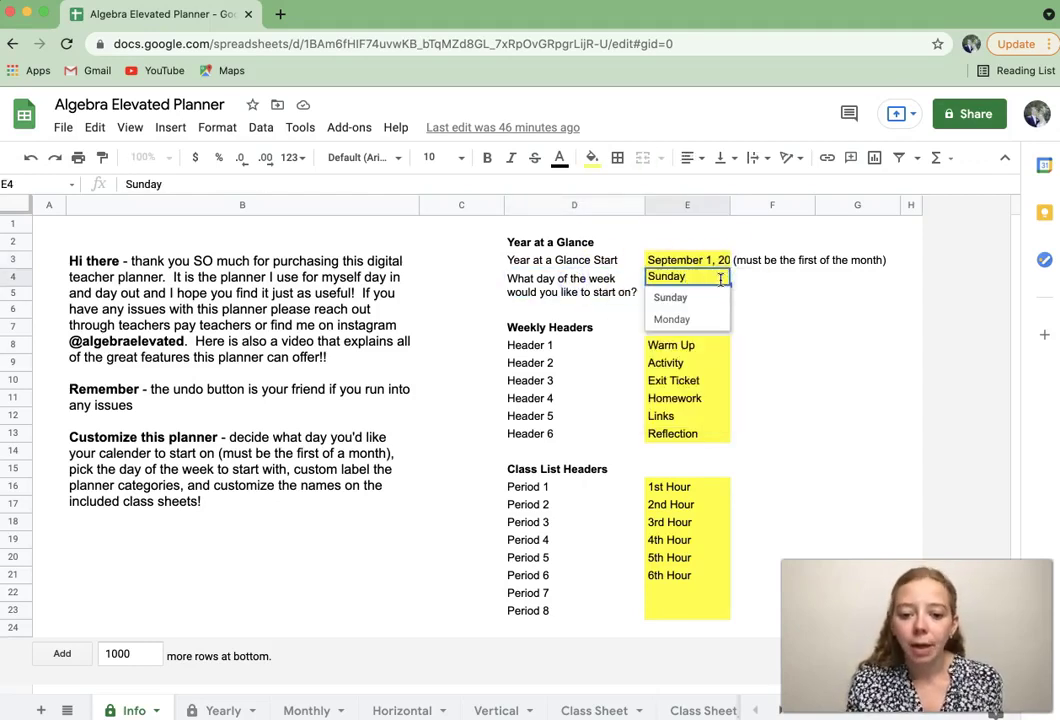
left_click(812, 309)
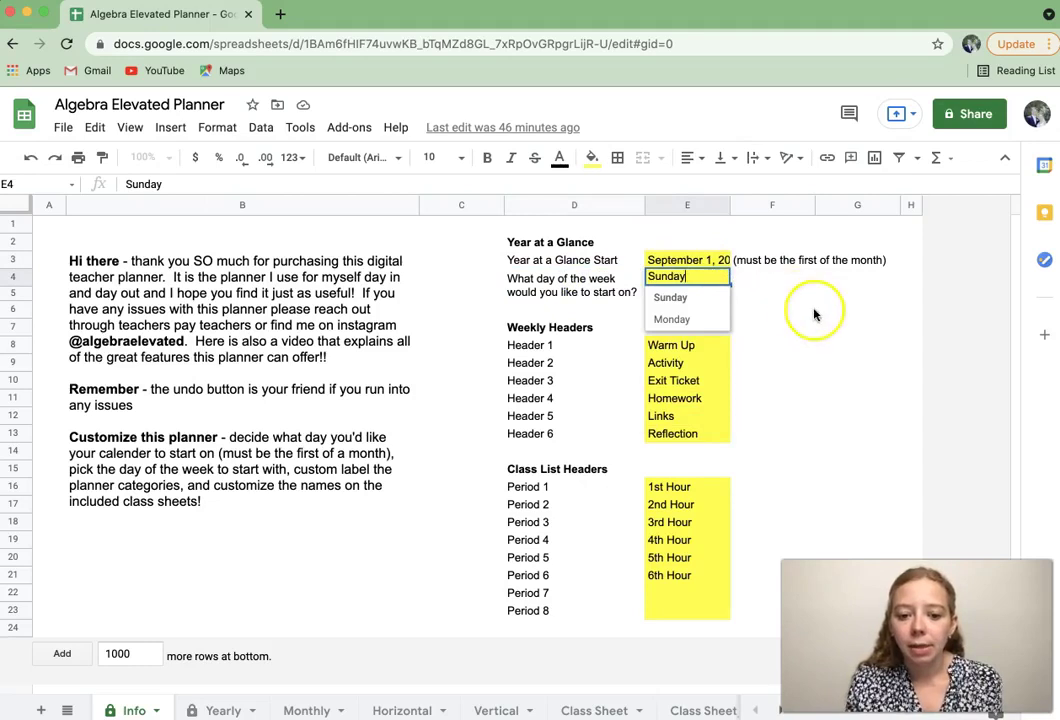
Browse the Yearly sheet's Year At A Glance calendars, September 2021 to August 2022.
left_click(211, 712)
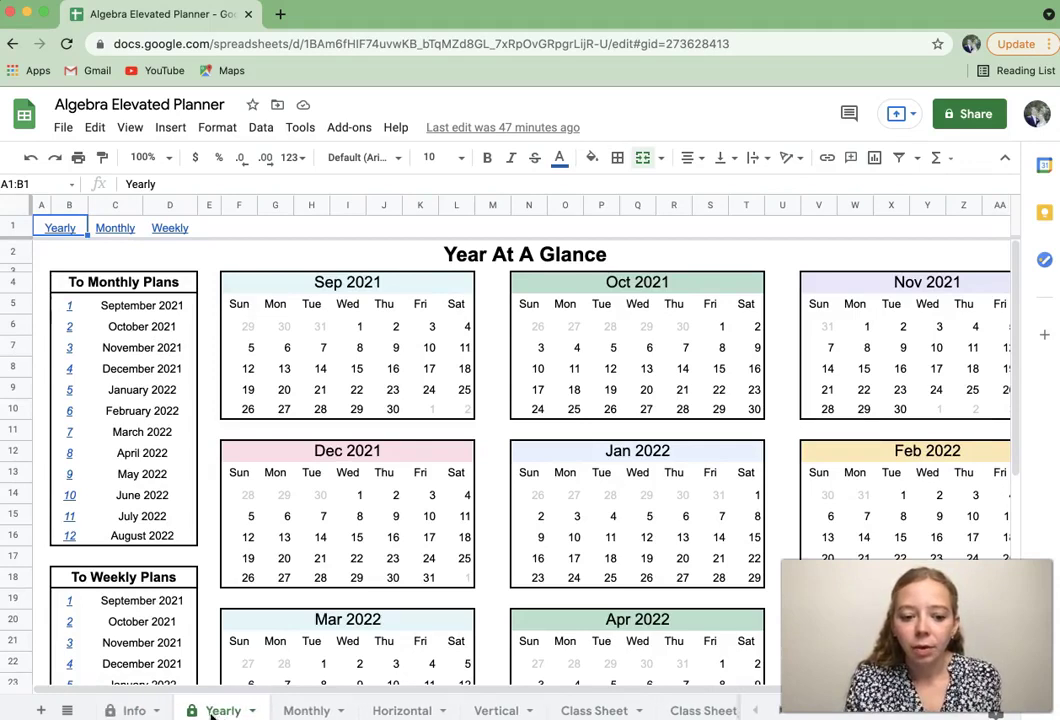
scroll(364, 505, "right", 1)
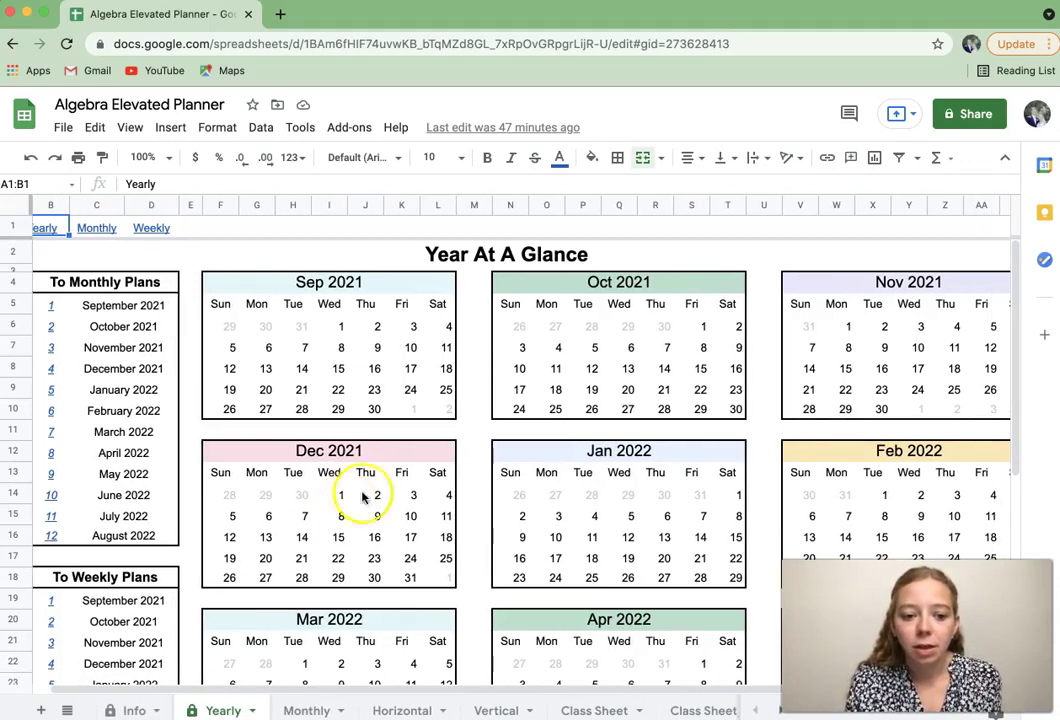
scroll(450, 433, "down", 6)
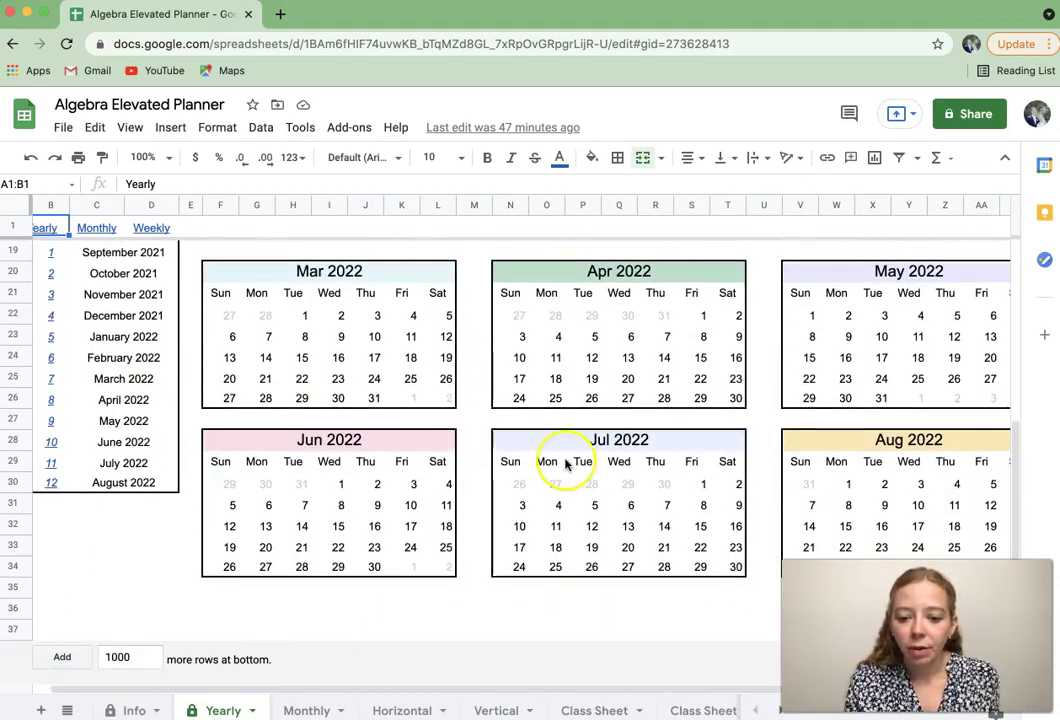
scroll(566, 464, "right", 3)
scroll(566, 464, "up", 6)
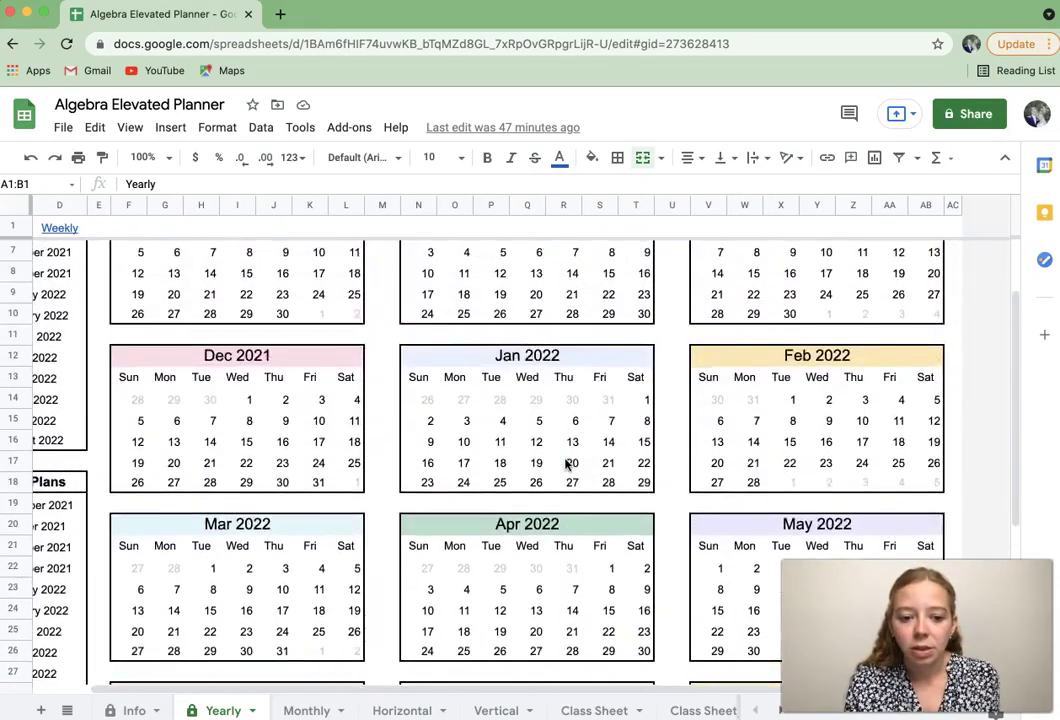
scroll(566, 464, "left", 4)
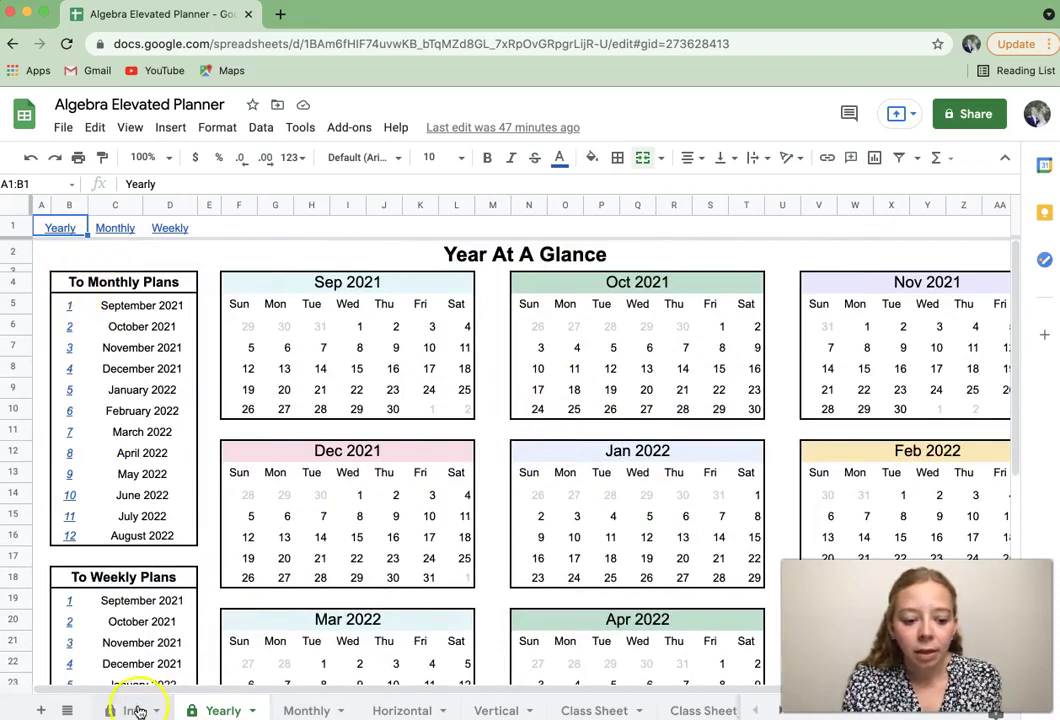
On the Monthly sheet, follow the month links to January 2022, then back to December 2021.
left_click(292, 711)
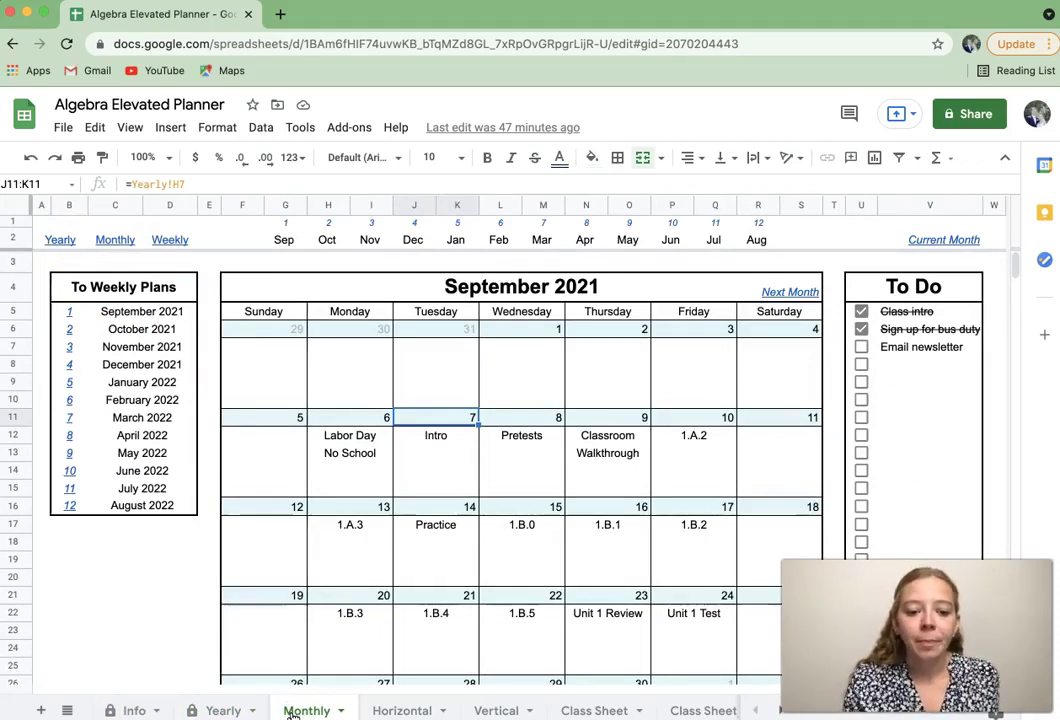
scroll(385, 492, "down", 2)
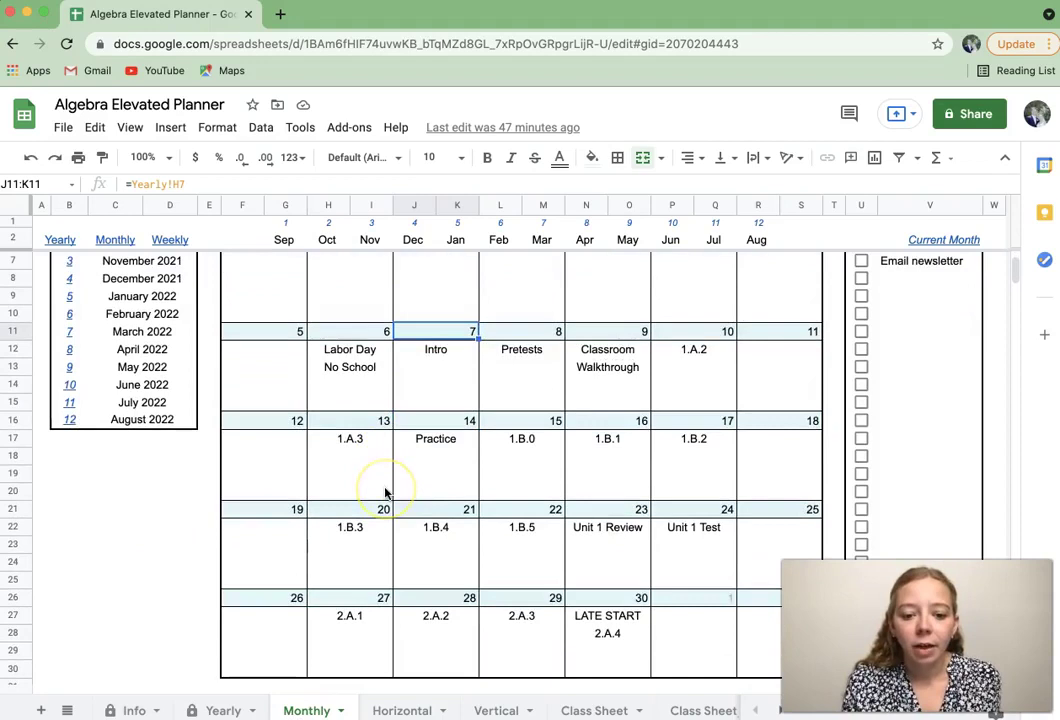
scroll(385, 492, "up", 2)
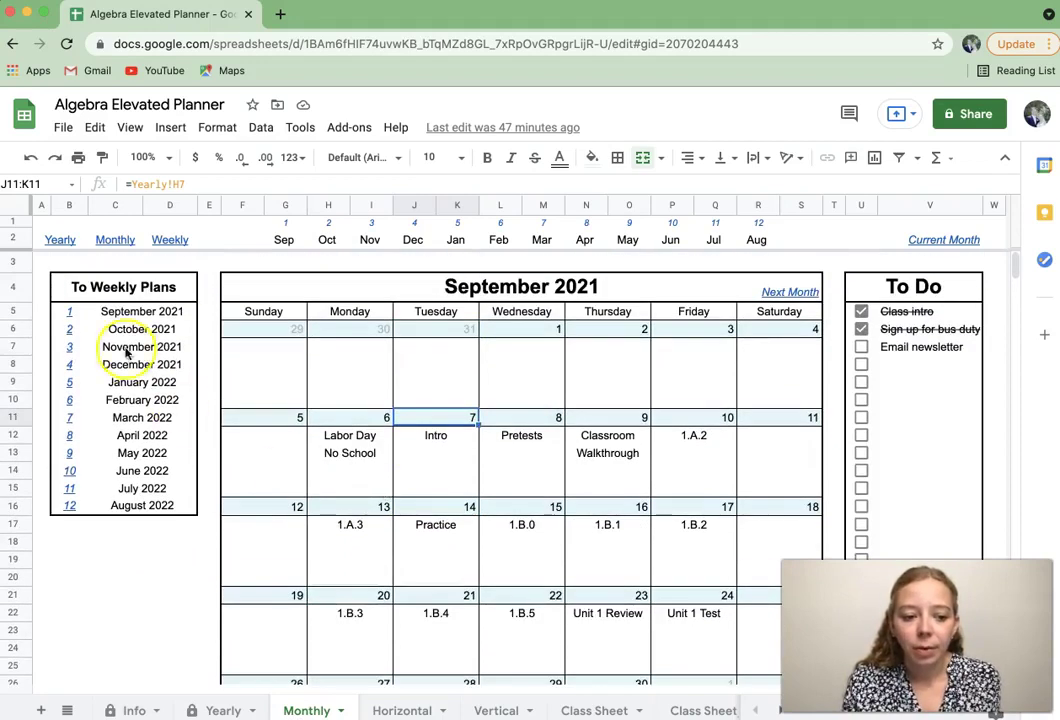
left_click(457, 224)
left_click(516, 248)
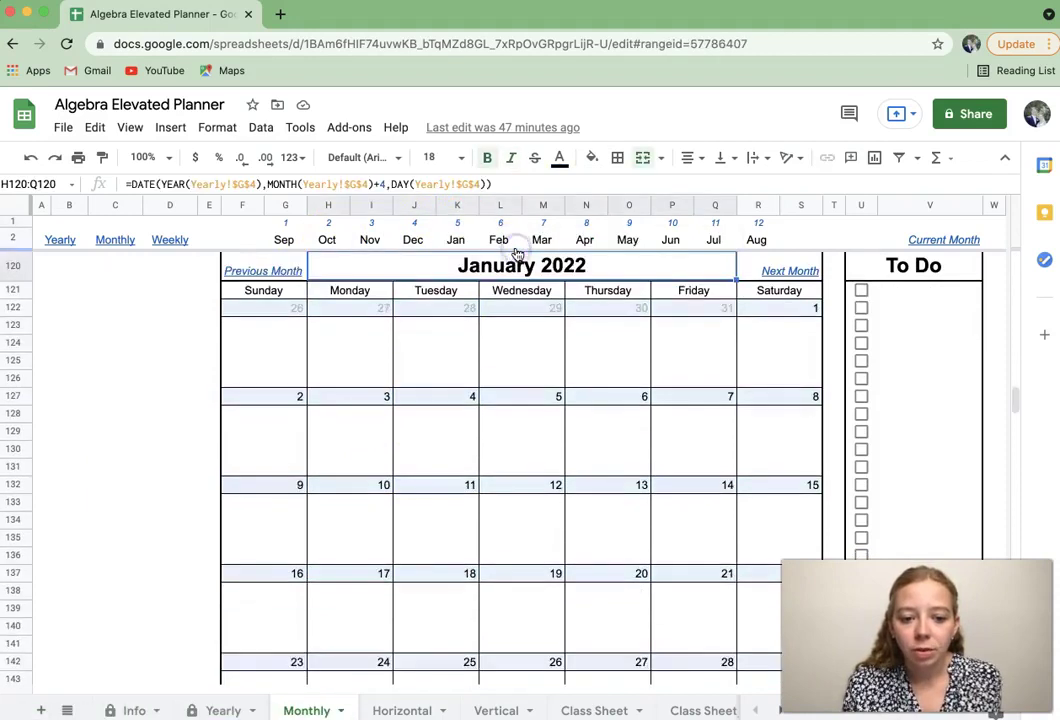
left_click(268, 272)
left_click(295, 301)
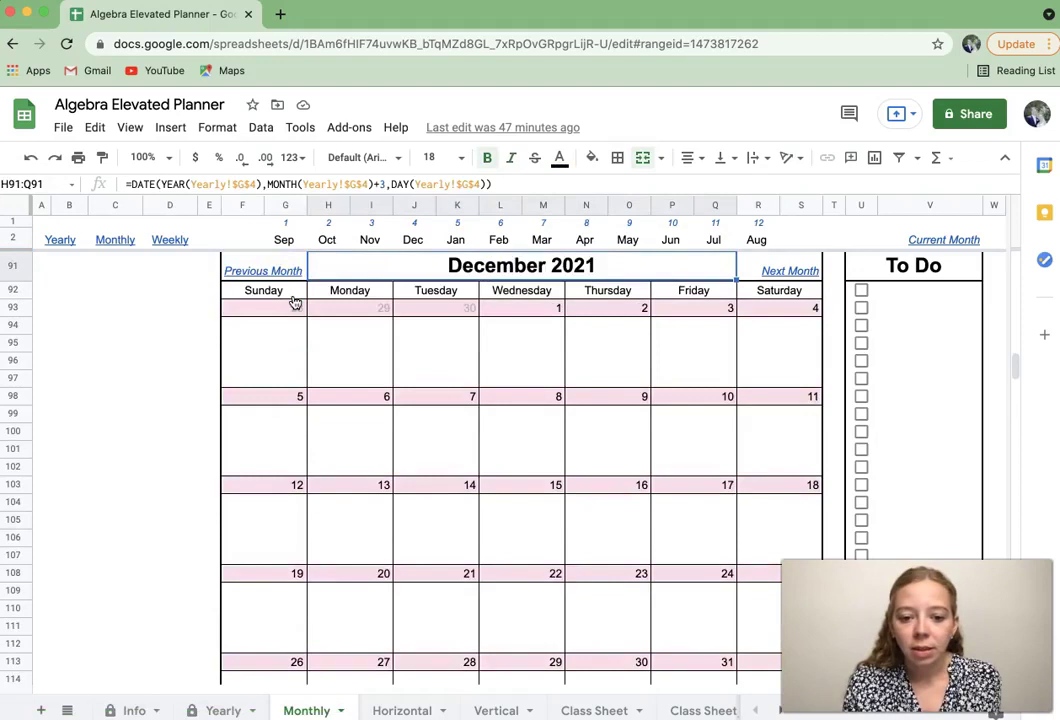
Return to September 2021 and toggle the Class intro to-do off and back on.
left_click(286, 223)
left_click(319, 245)
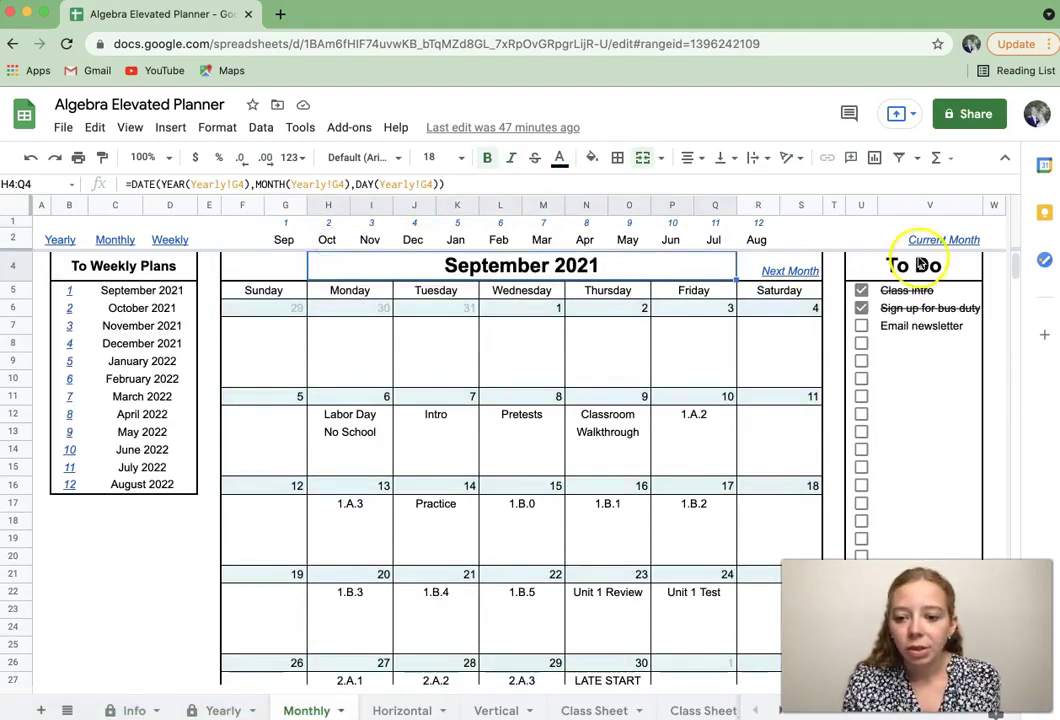
left_click(862, 291)
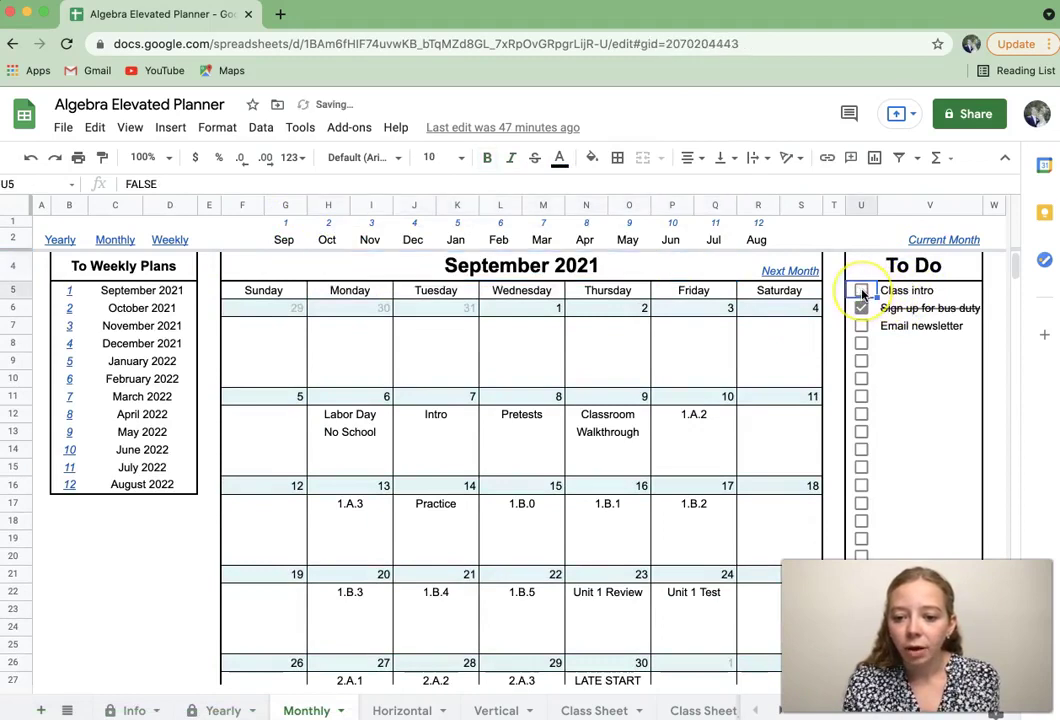
left_click(862, 291)
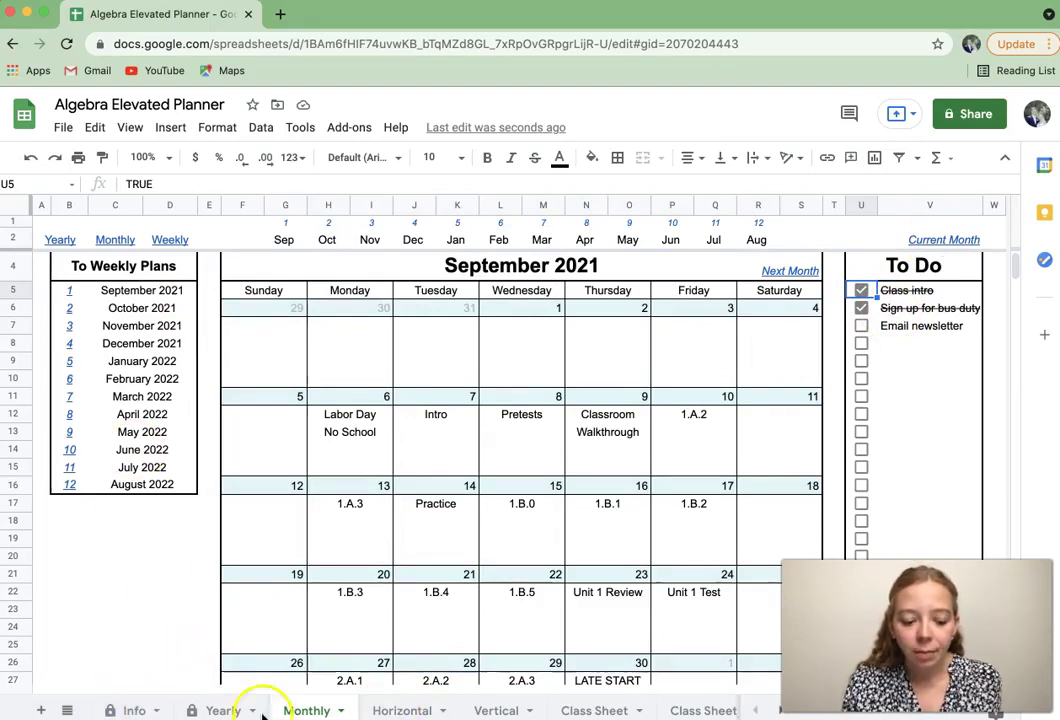
Back on the Info sheet, select the six weekly header names in E8:E13.
left_click(130, 710)
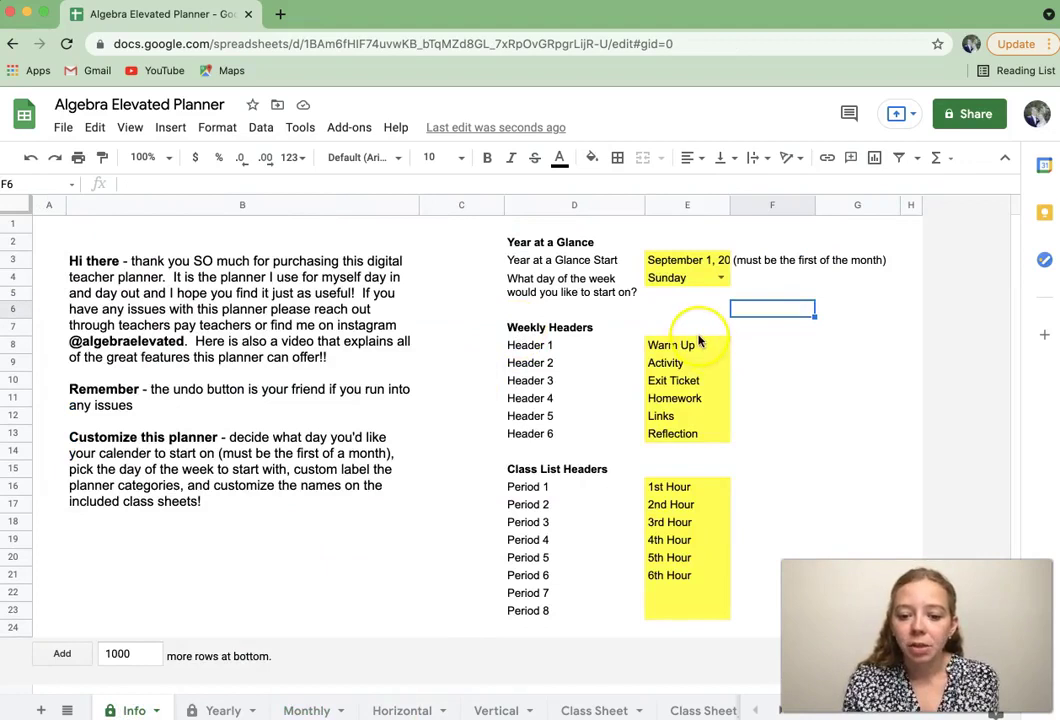
left_click_drag(698, 340, 681, 431)
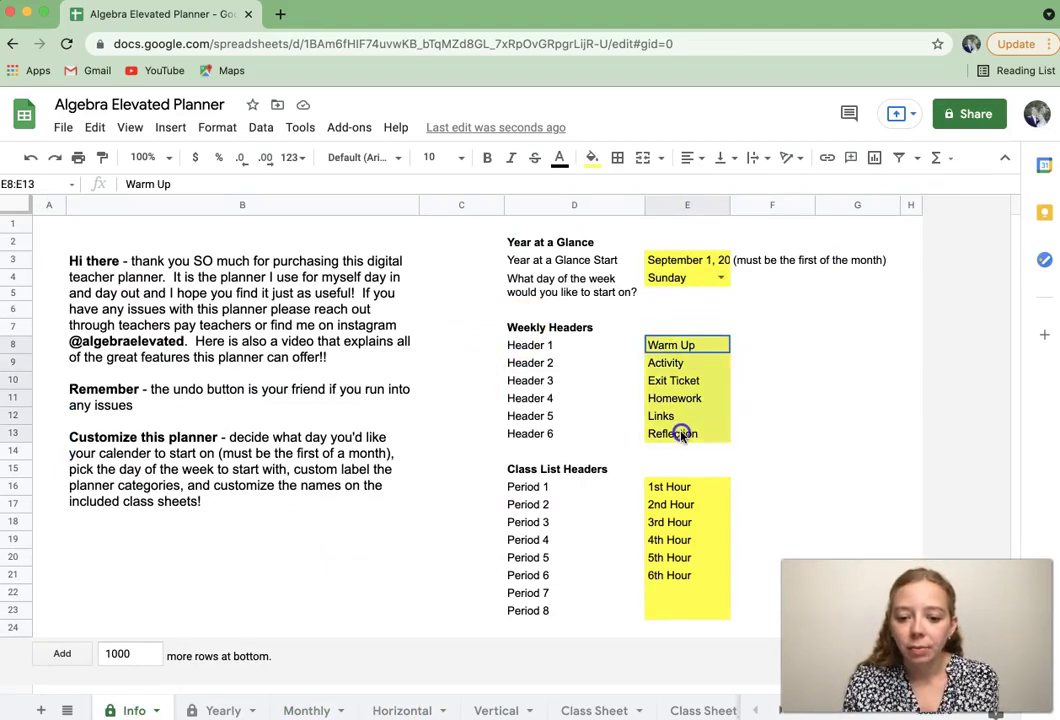
left_click(769, 397)
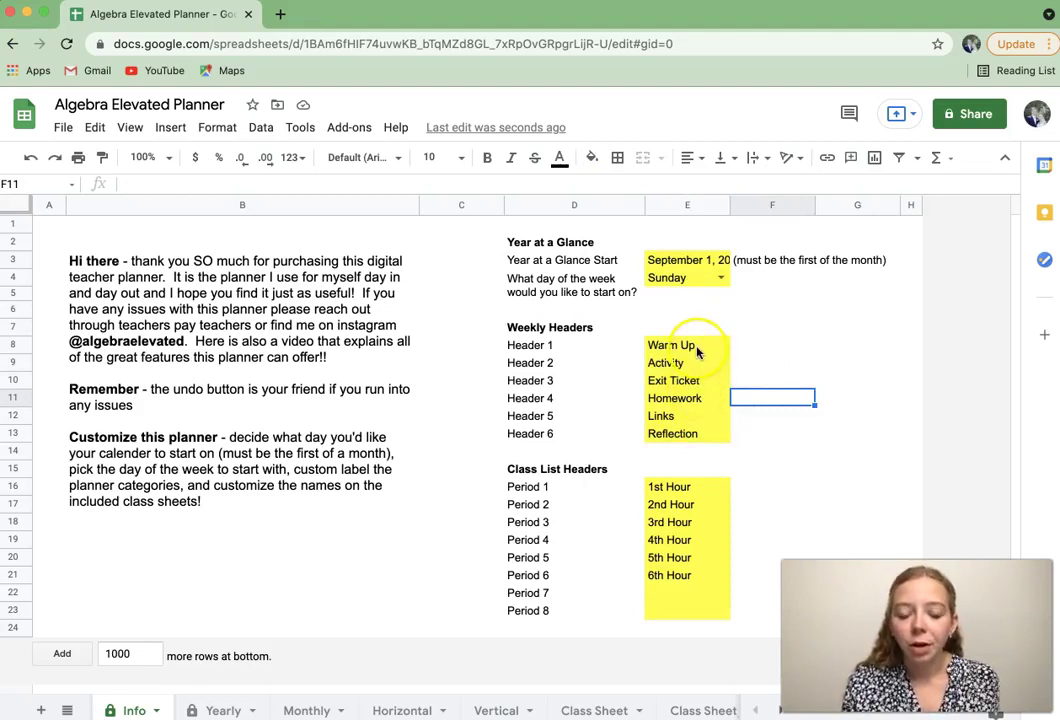
Point out the Warm Up, Activity, Exit Ticket, Homework, Links and Reflection header cells.
left_click(688, 349)
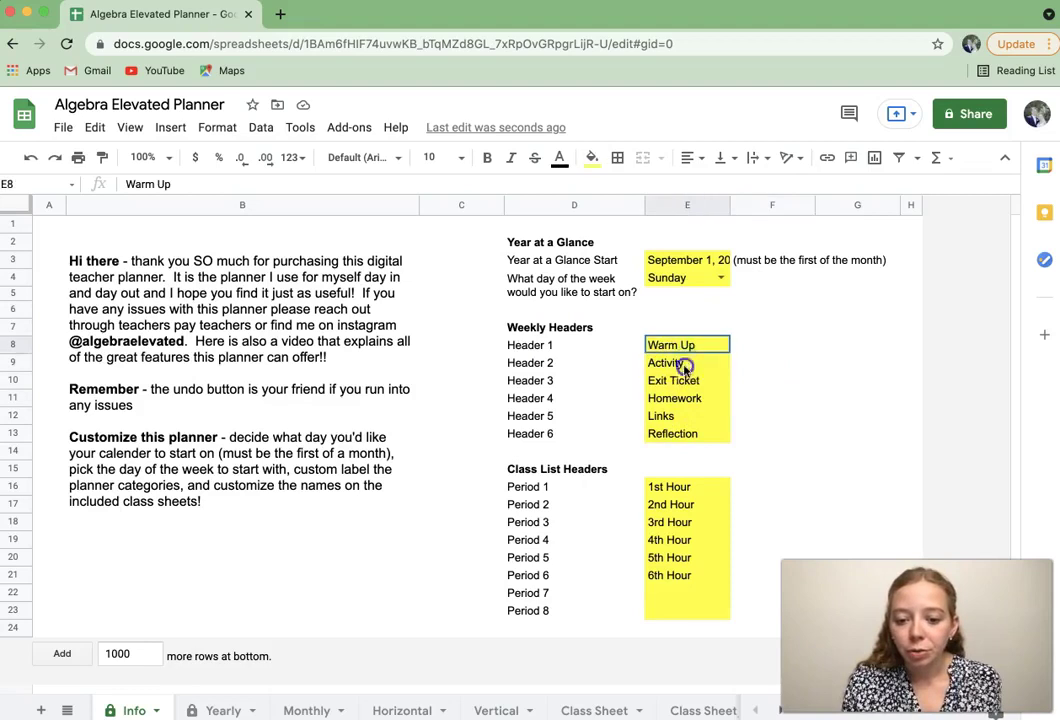
left_click_drag(686, 368, 676, 437)
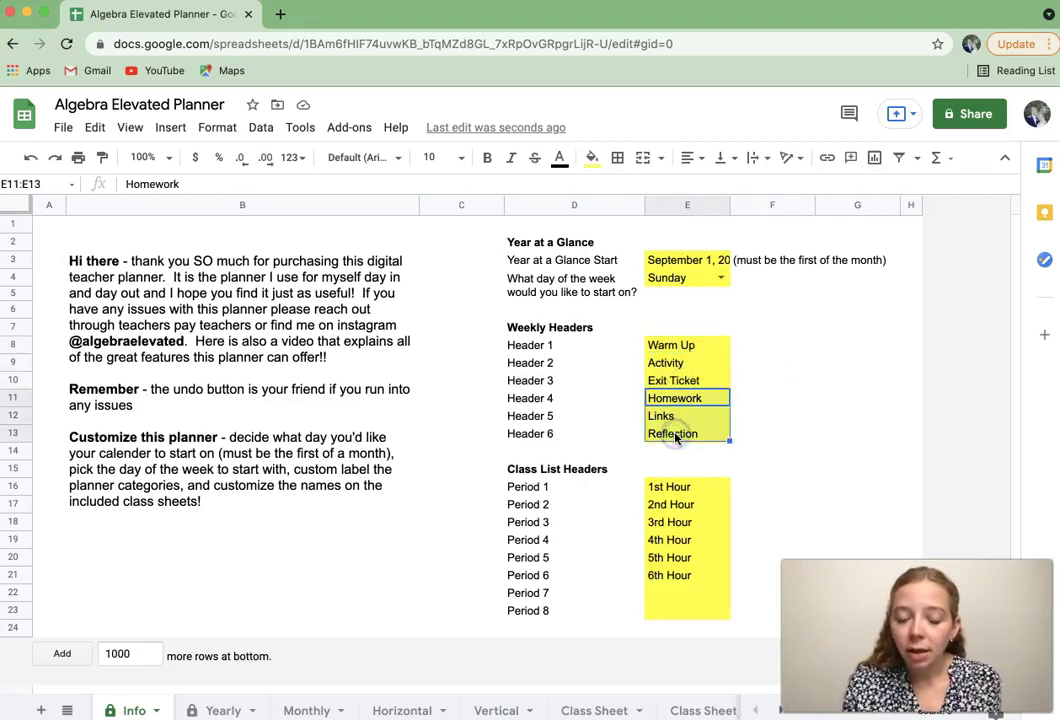
left_click(700, 346)
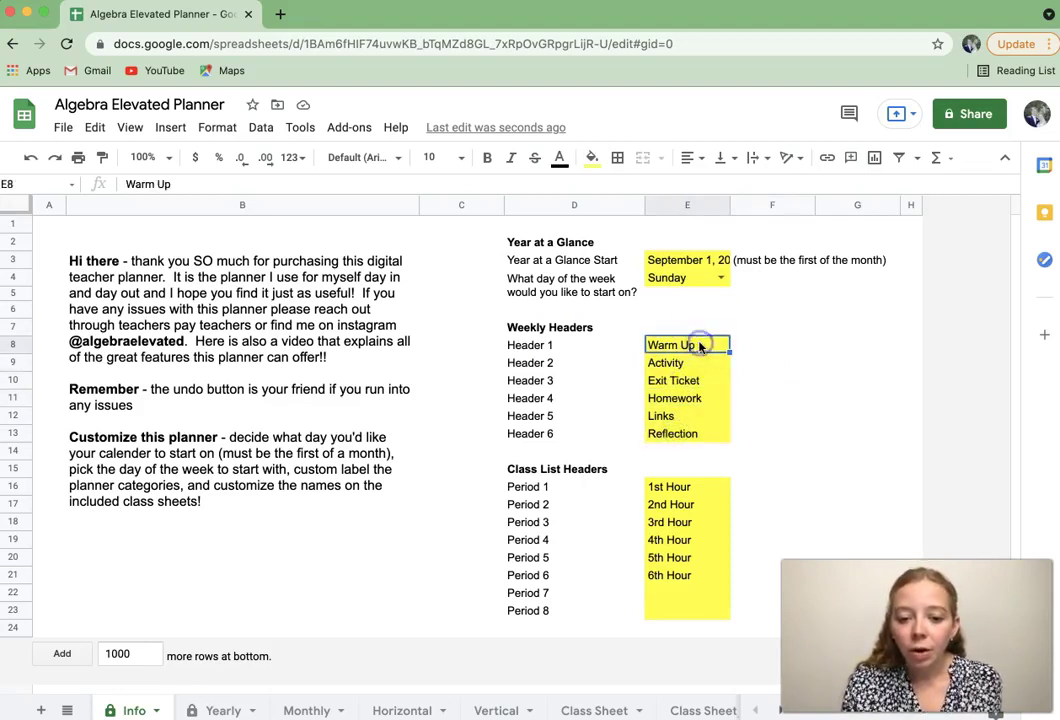
left_click(700, 364)
left_click(694, 384)
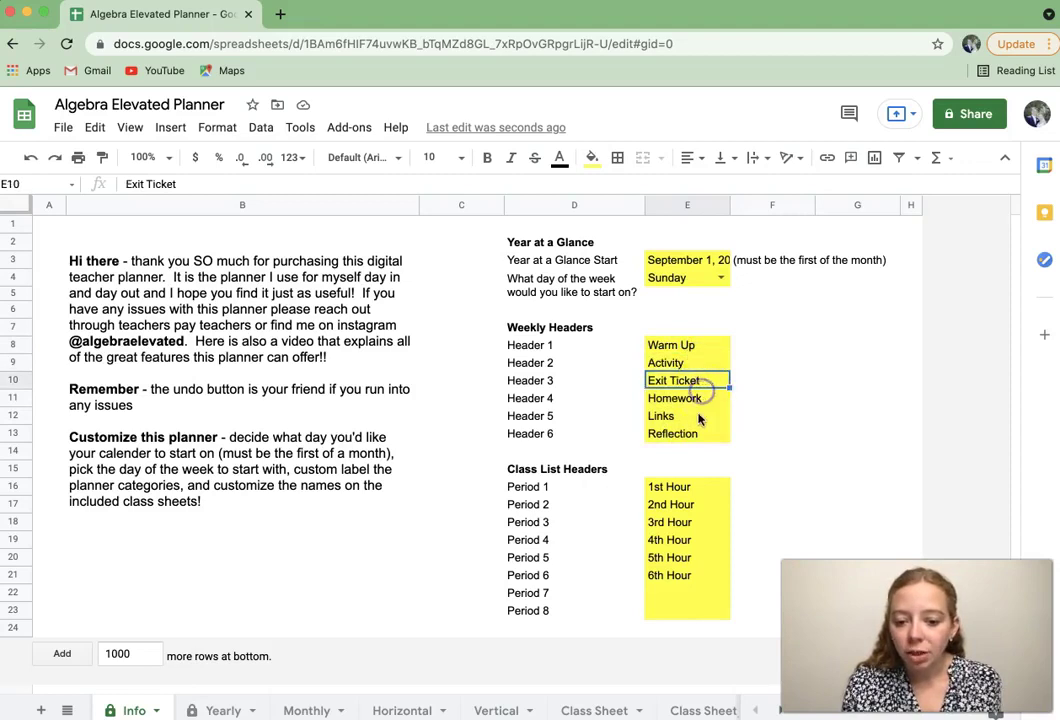
left_click(670, 453)
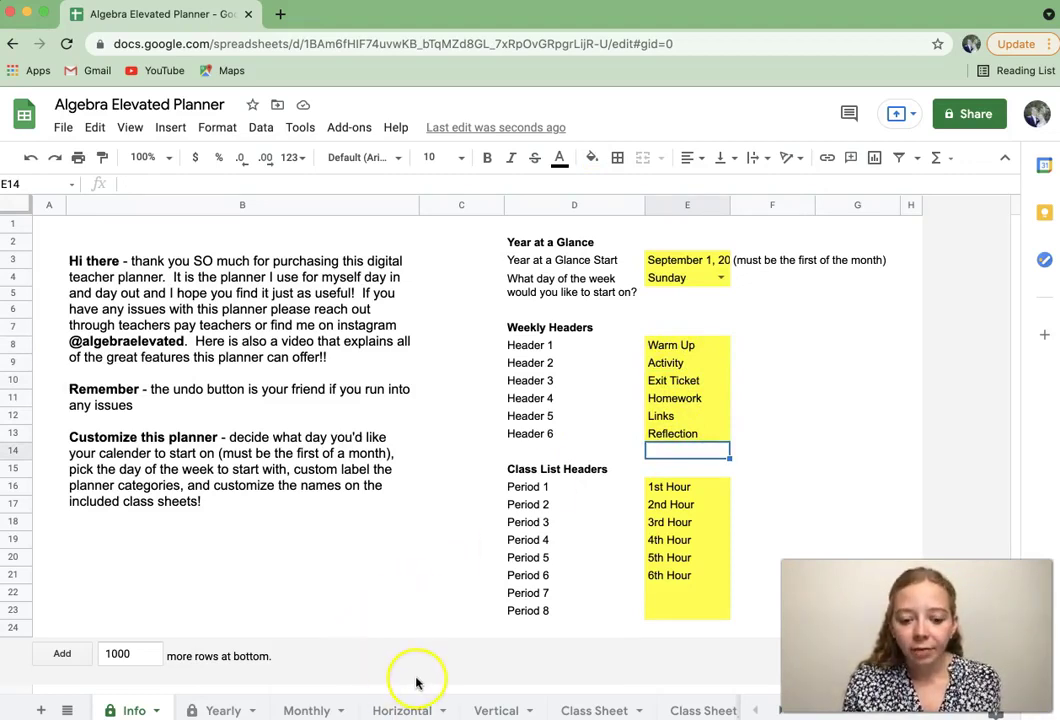
left_click(397, 709)
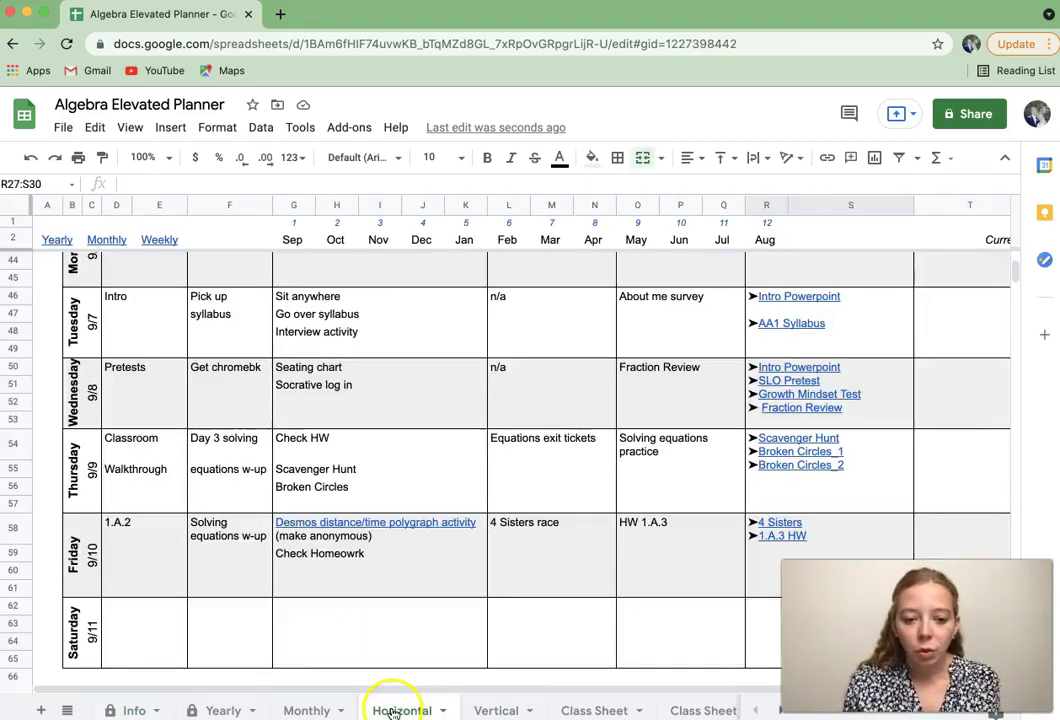
scroll(475, 558, "up", 5)
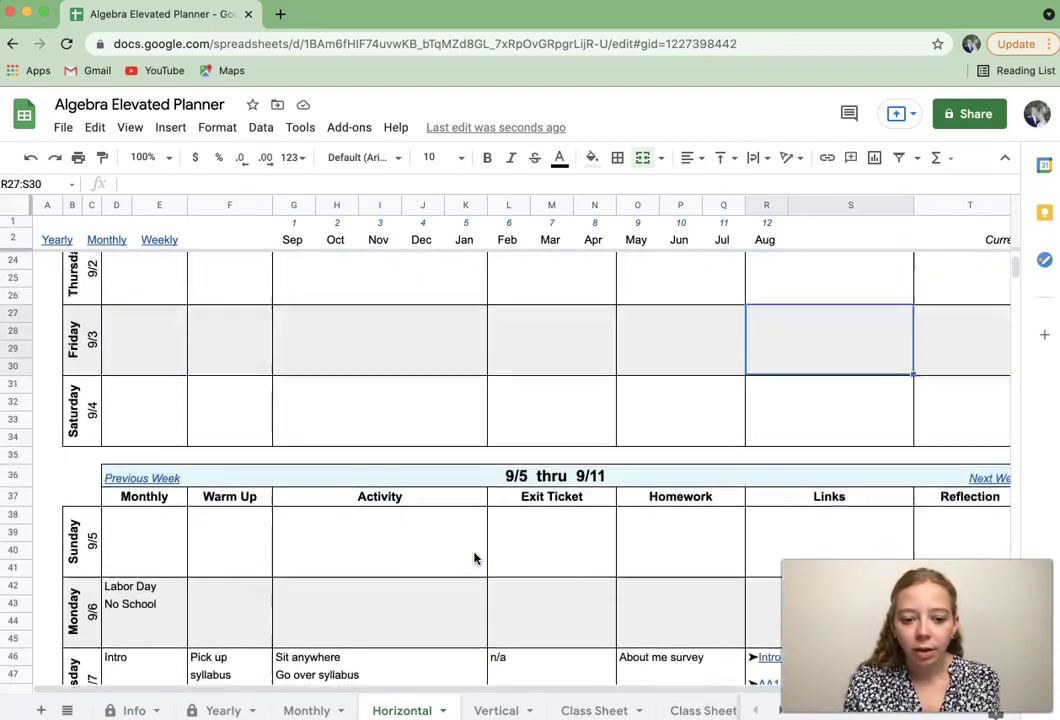
scroll(475, 558, "down", 2)
scroll(475, 558, "up", 10)
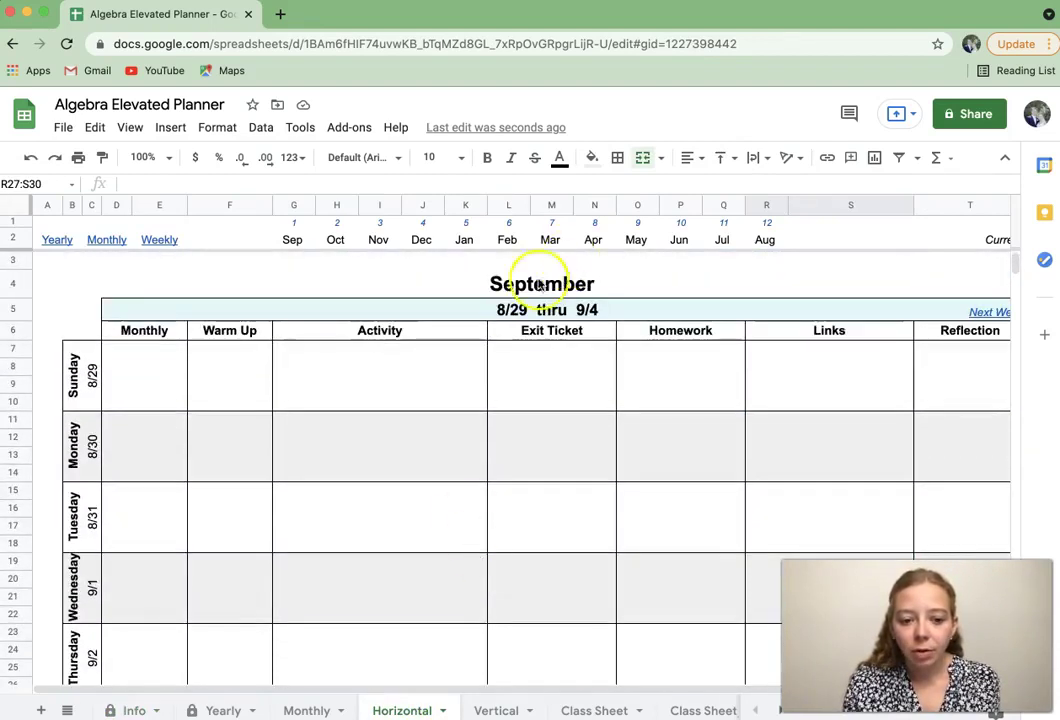
left_click(305, 703)
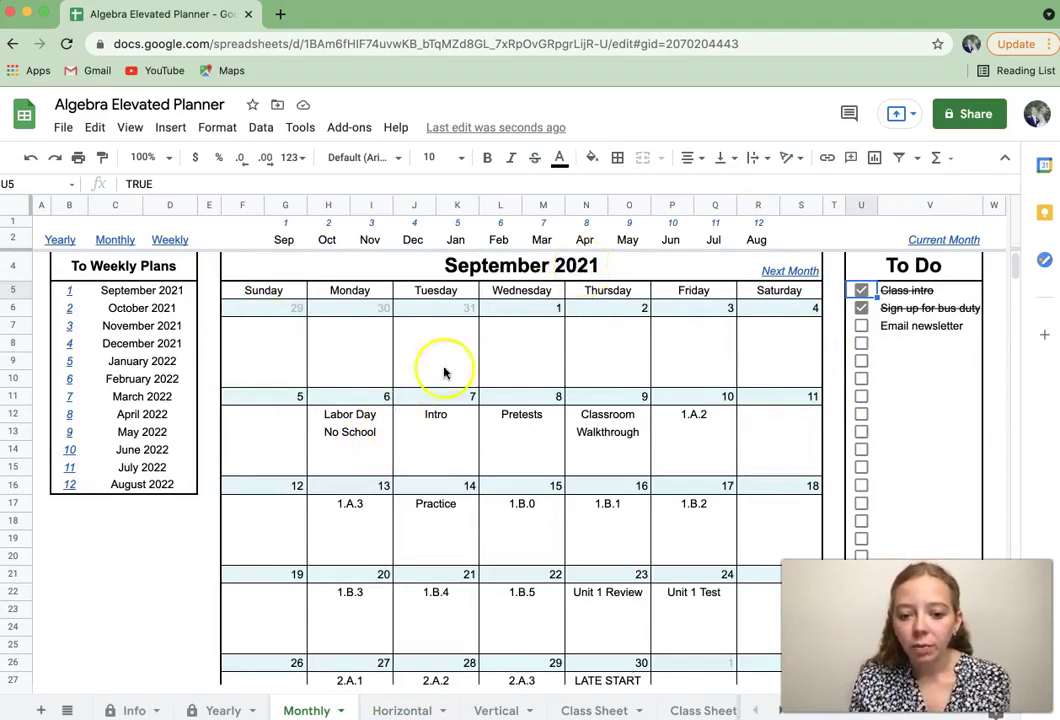
On the Horizontal sheet, hide rows 5–35 (the 8/29 thru 9/4 week), accepting the warning.
left_click(390, 711)
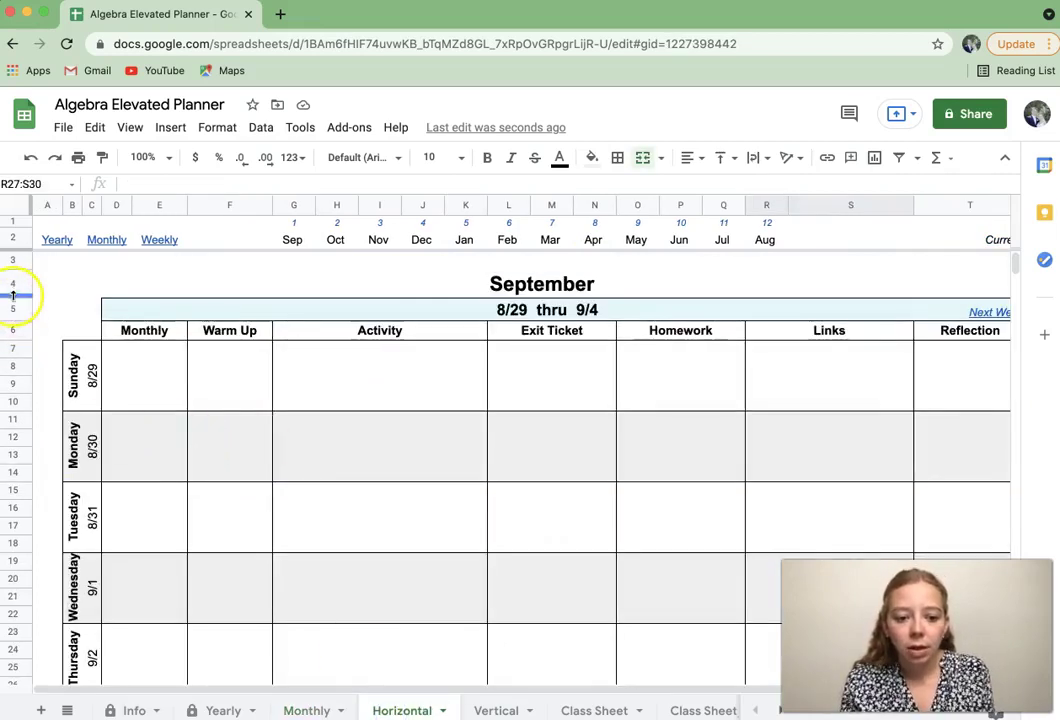
left_click_drag(13, 310, 27, 494)
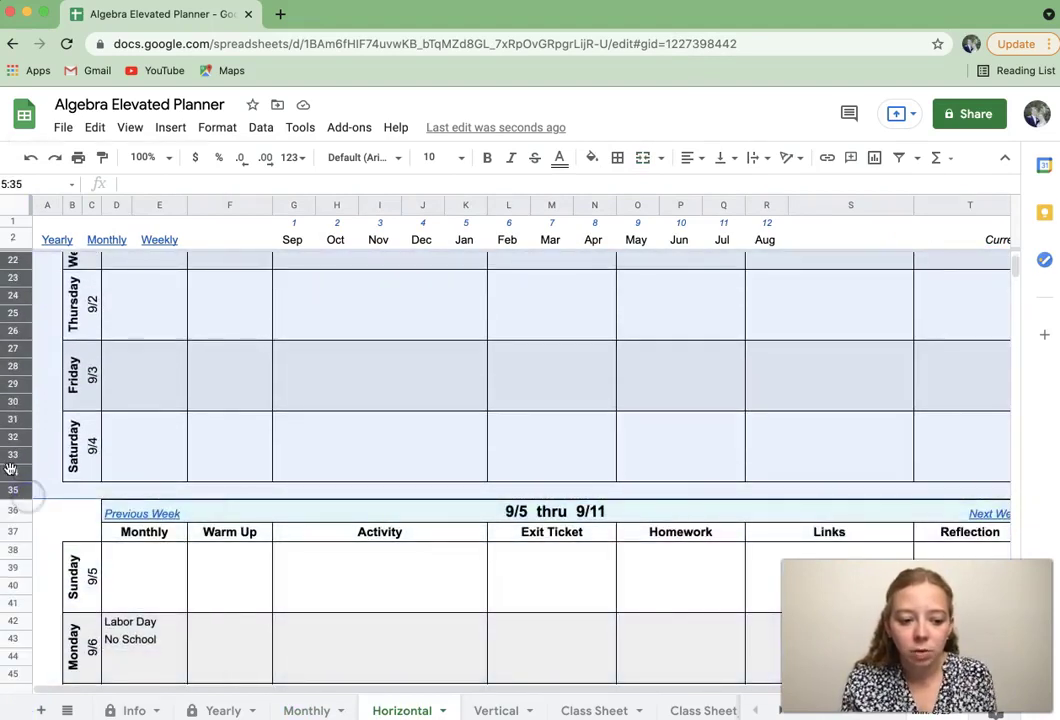
right_click(23, 412)
left_click(90, 380)
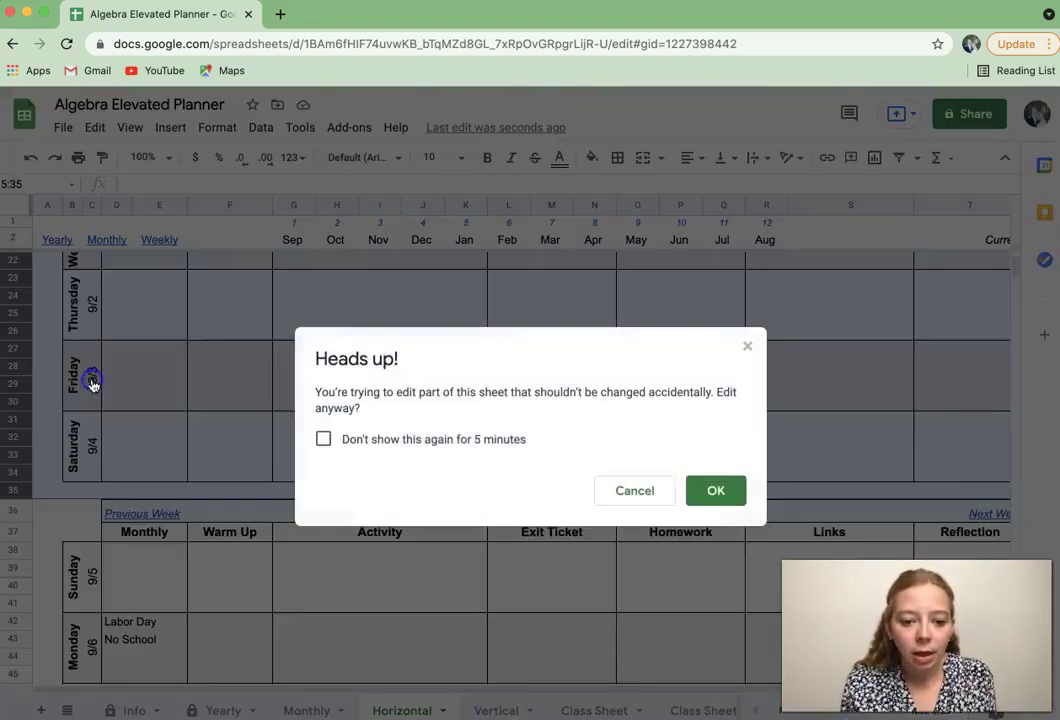
left_click(722, 495)
Select the September title and look over the 9/5 thru 9/11 week.
scroll(714, 375, "up", 1)
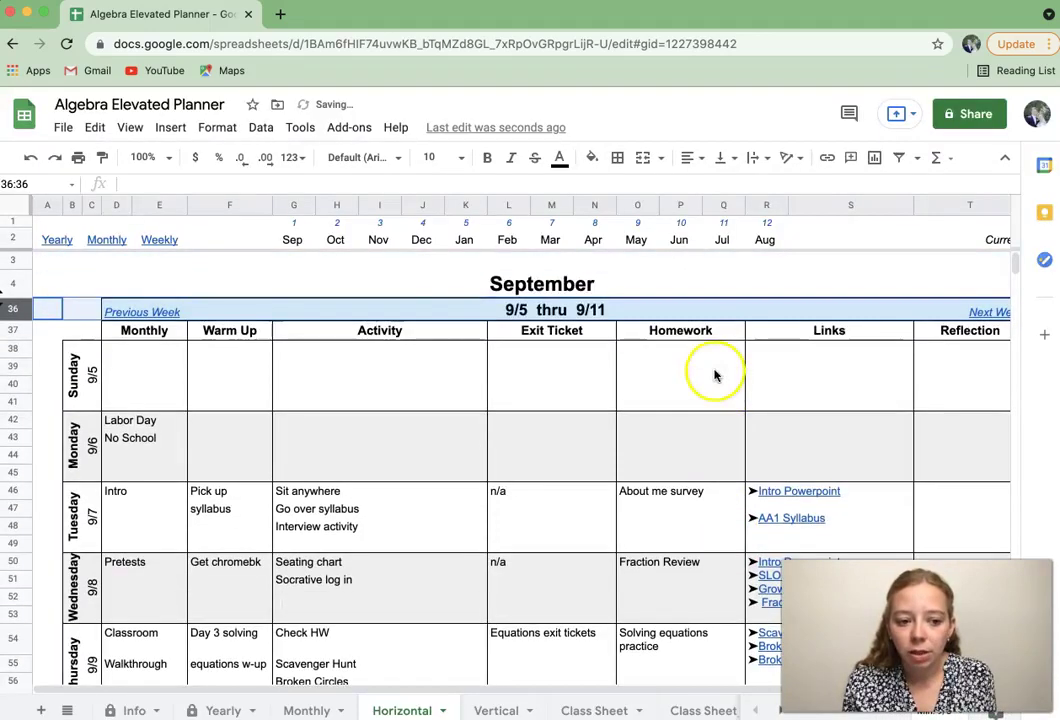
left_click(455, 280)
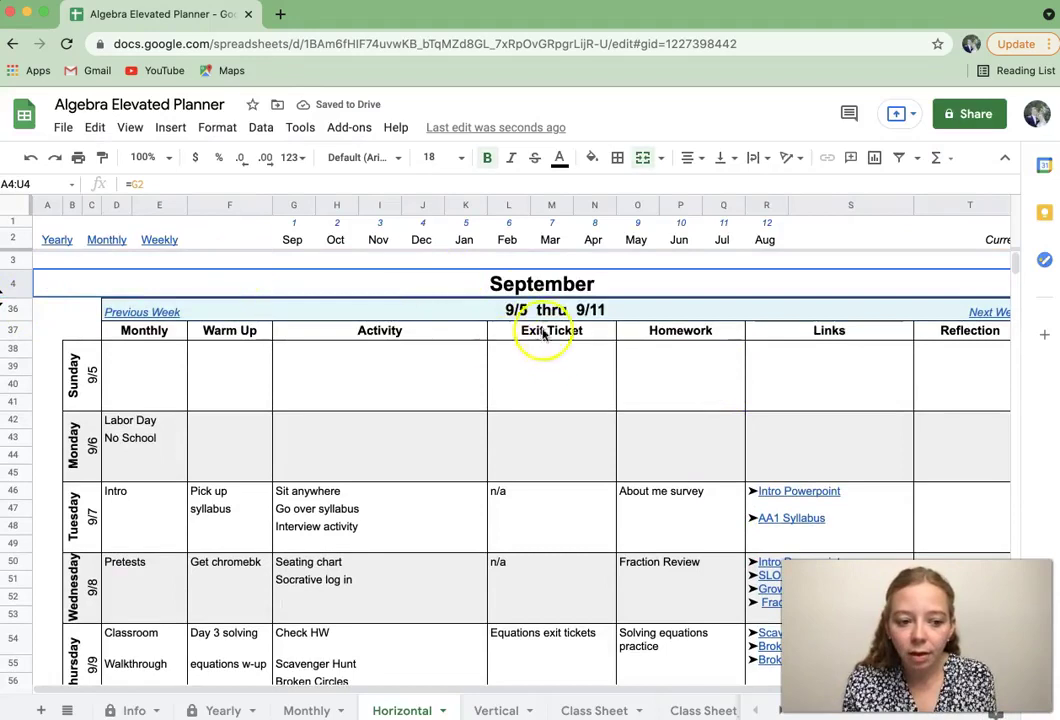
scroll(551, 357, "right", 2)
scroll(551, 357, "left", 1)
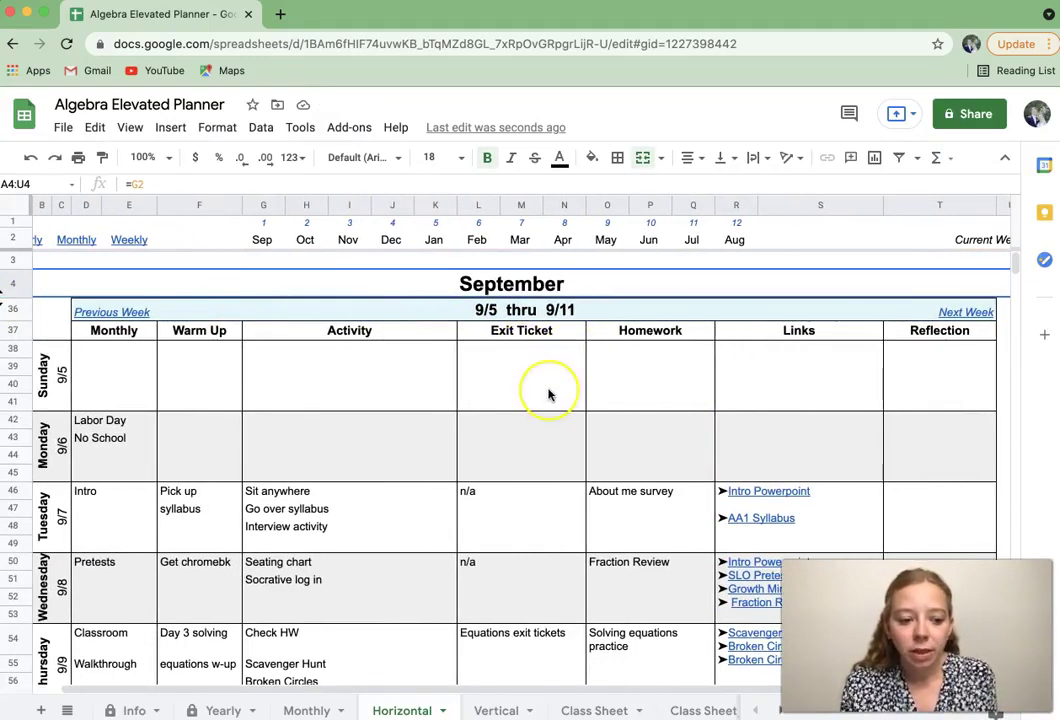
scroll(550, 392, "down", 1)
scroll(550, 392, "left", 1)
Inspect the Horizontal date formulas and the Sunday 9/5 cell's link to Monthly!F12.
left_click(73, 425)
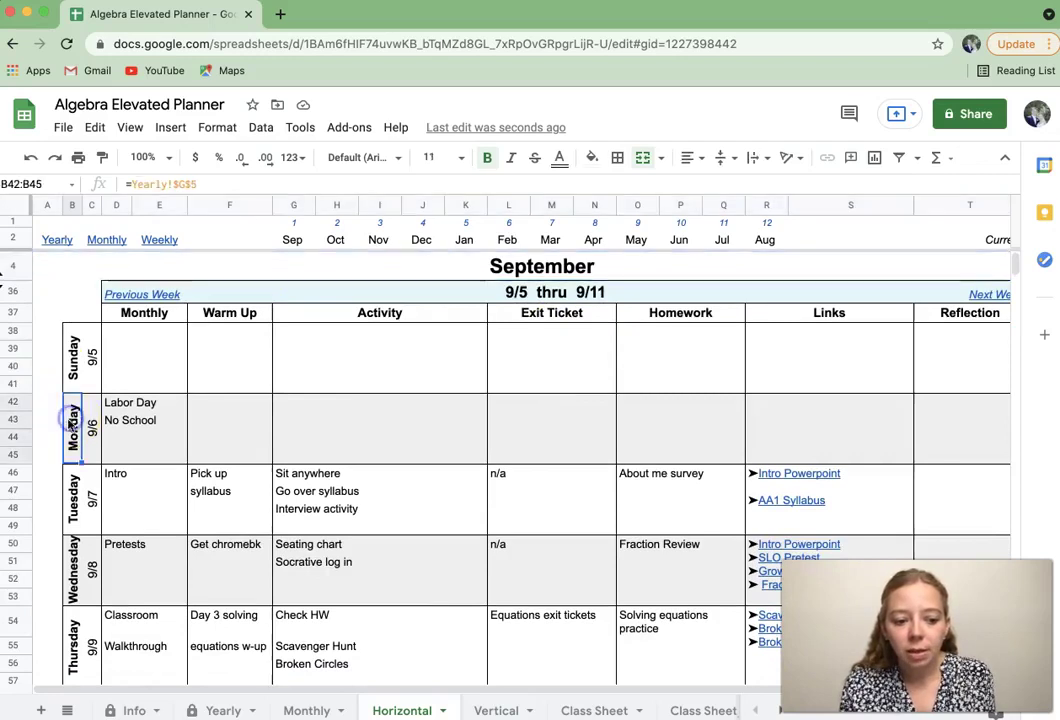
left_click(76, 497)
left_click(91, 580)
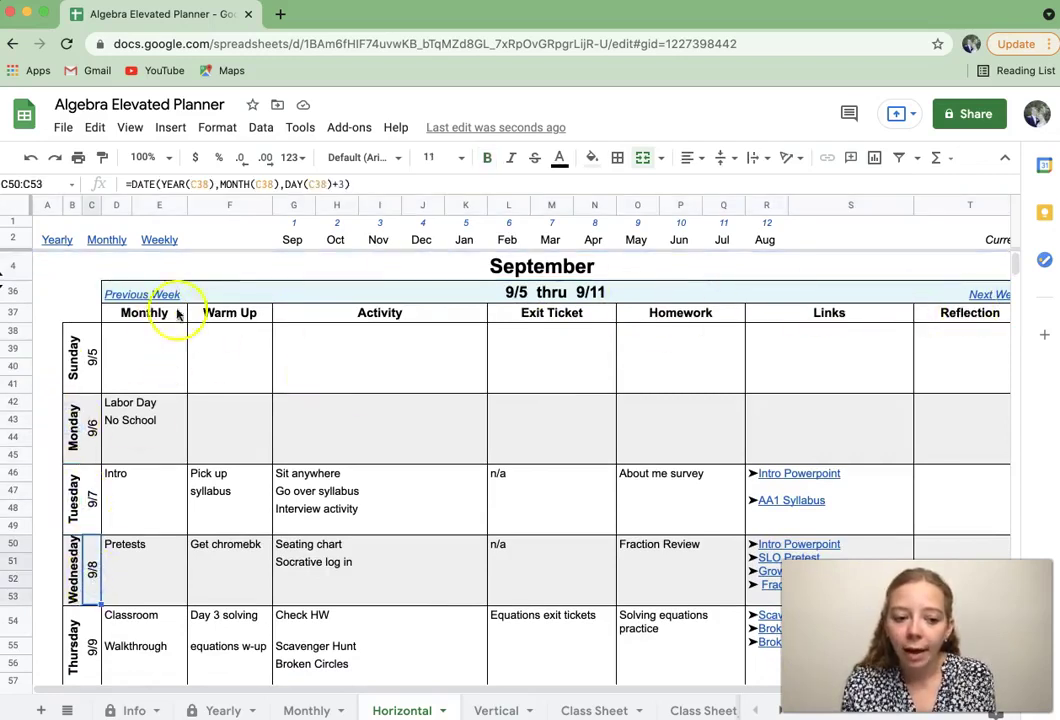
left_click(118, 310)
left_click(136, 450, "shift")
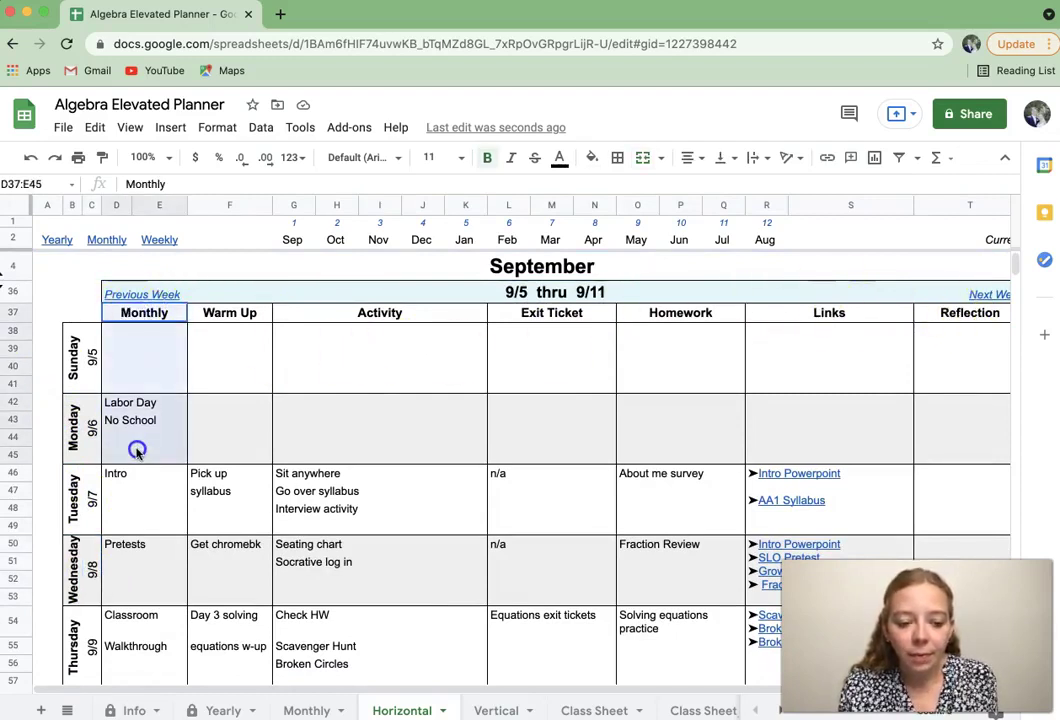
left_click(144, 334)
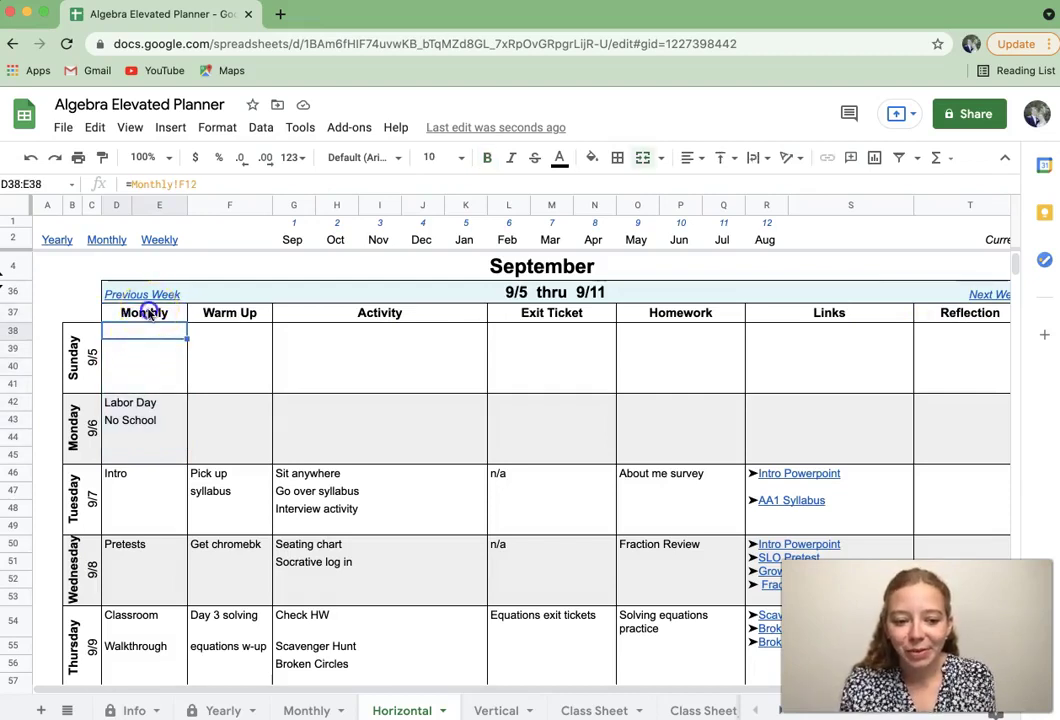
Compare Monthly's Labor Day entry with Horizontal cell D42, which pulls it via =Monthly!H12.
left_click(308, 709)
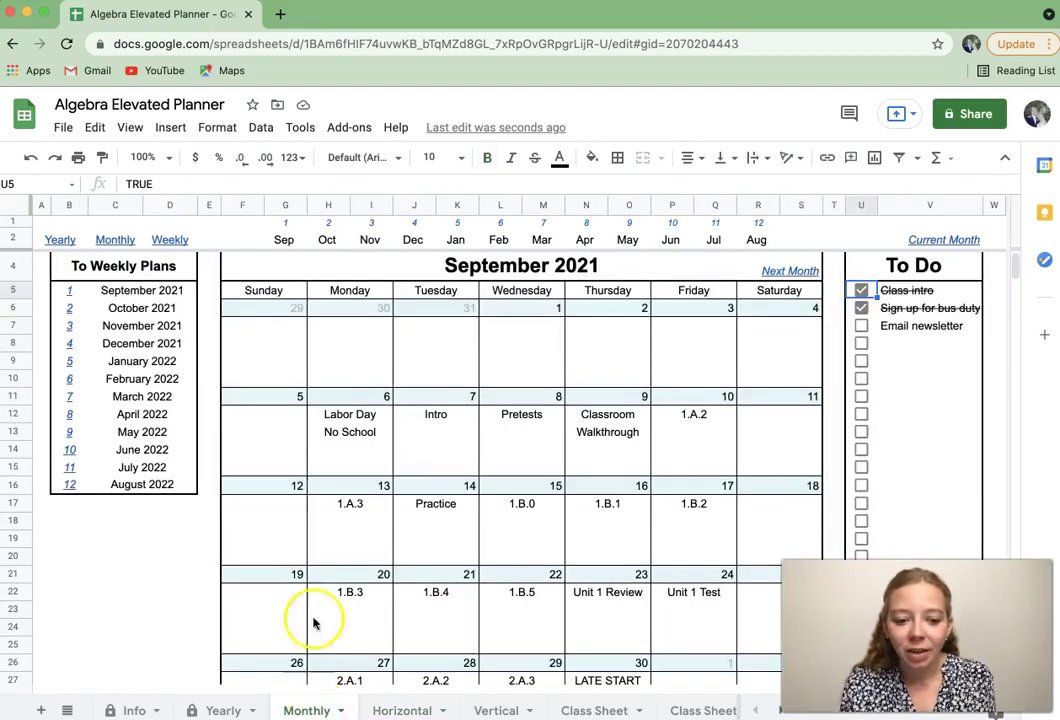
left_click(340, 414)
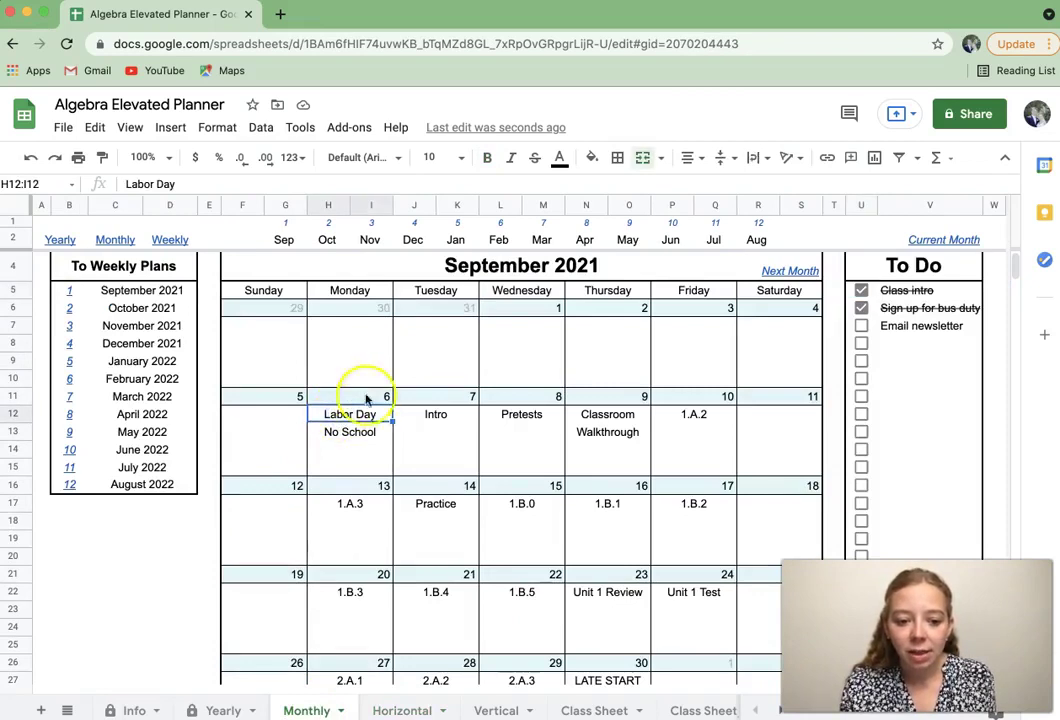
left_click(402, 709)
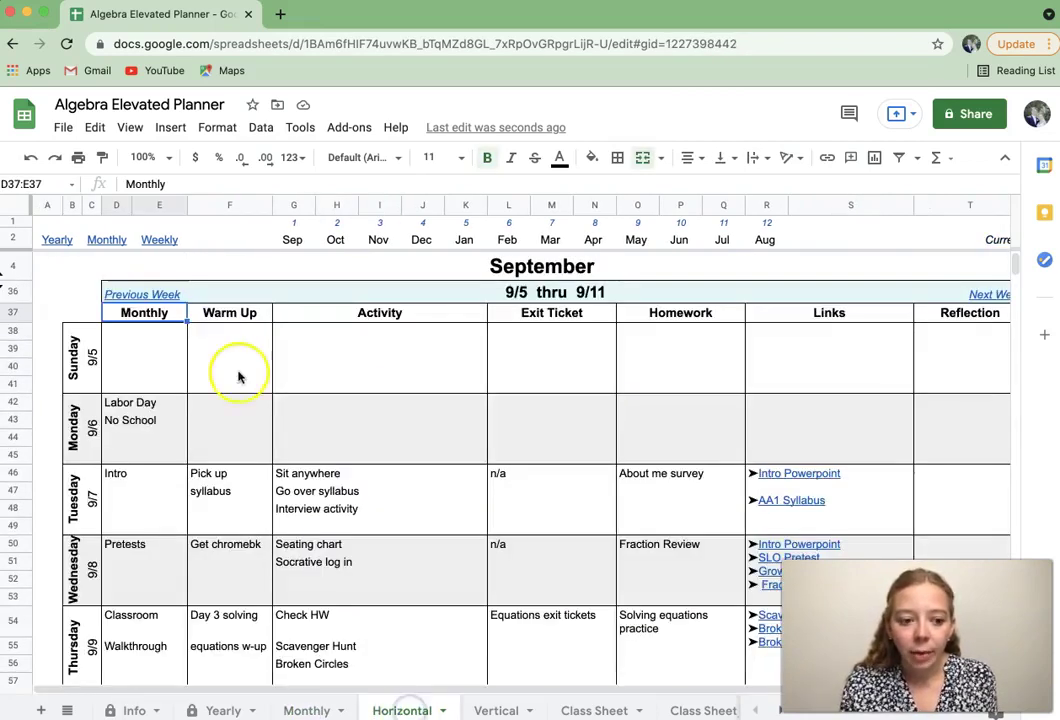
left_click(171, 410)
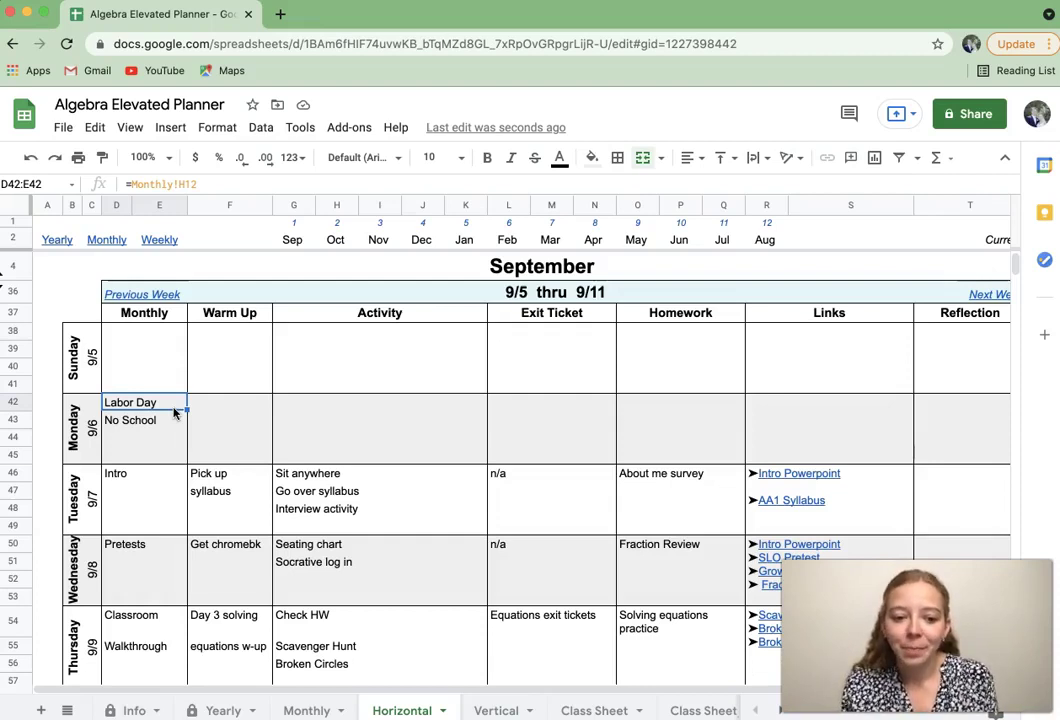
scroll(400, 386, "right", 1)
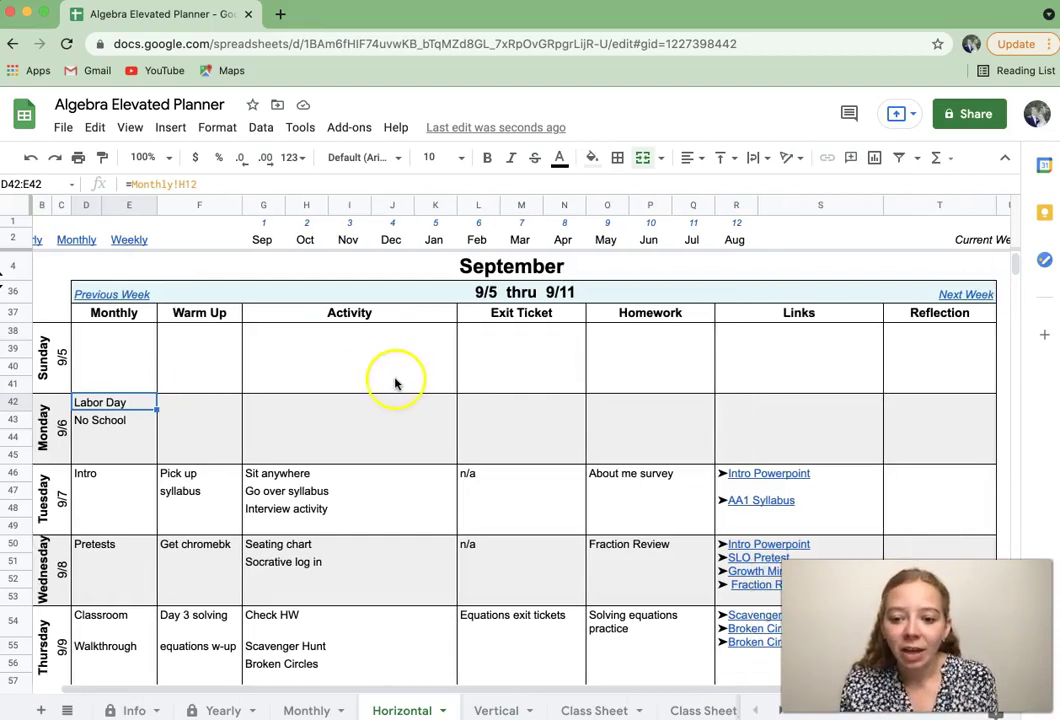
left_click(200, 316)
left_click(349, 291)
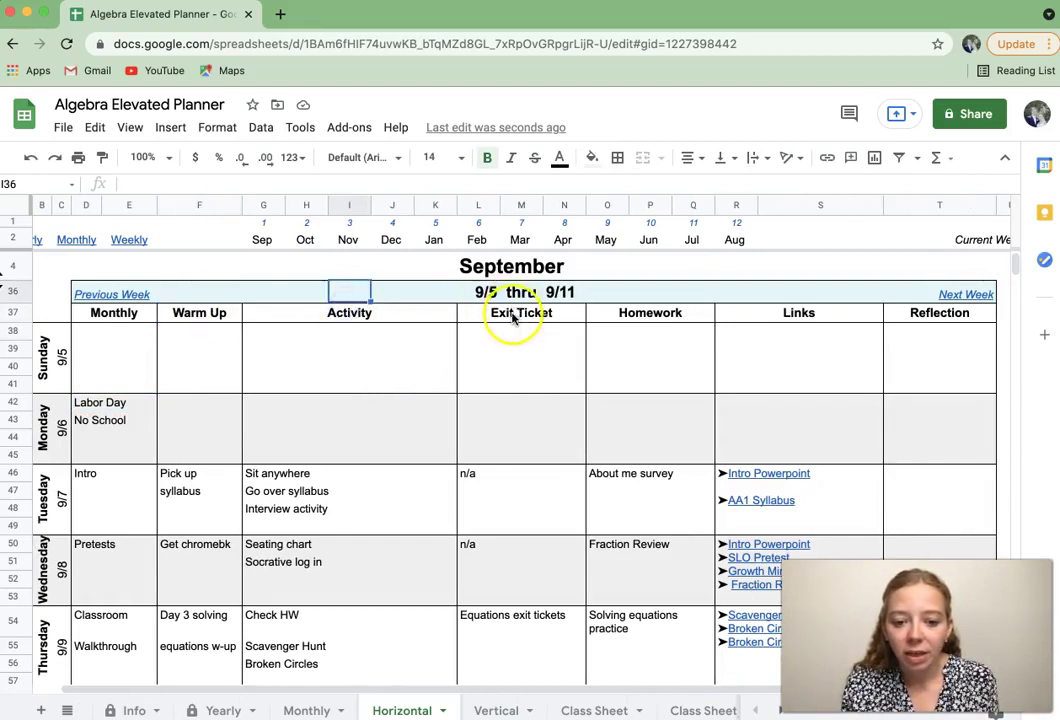
left_click(513, 317)
left_click(640, 313)
left_click(746, 313)
left_click(925, 315)
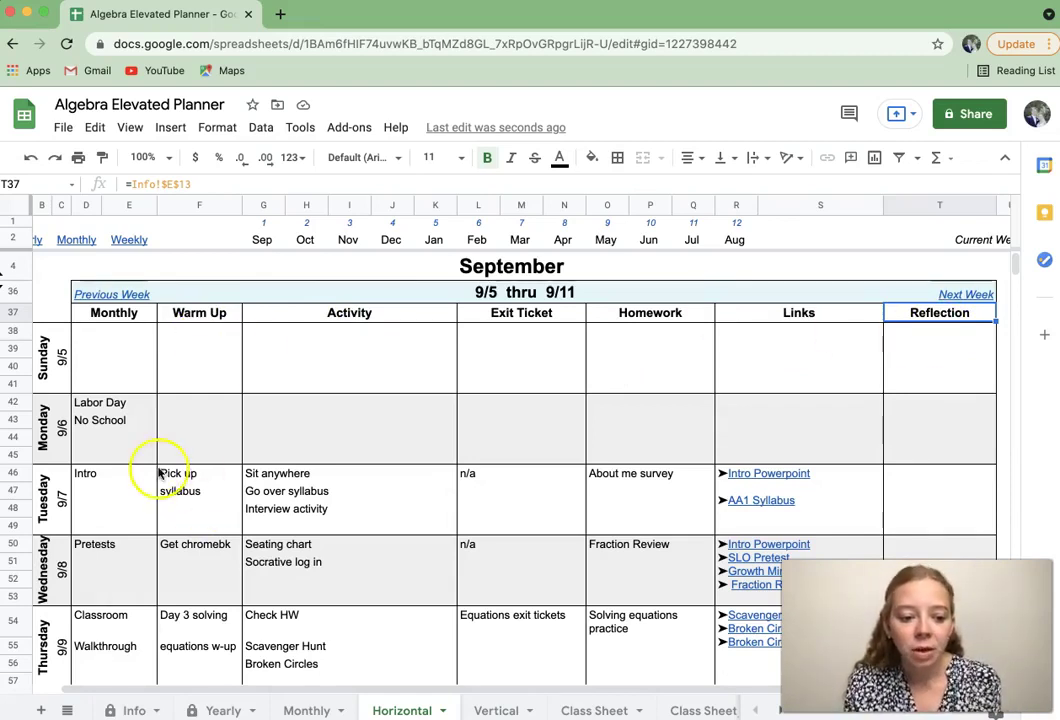
scroll(165, 470, "down", 1)
scroll(165, 470, "left", 1)
scroll(224, 456, "right", 1)
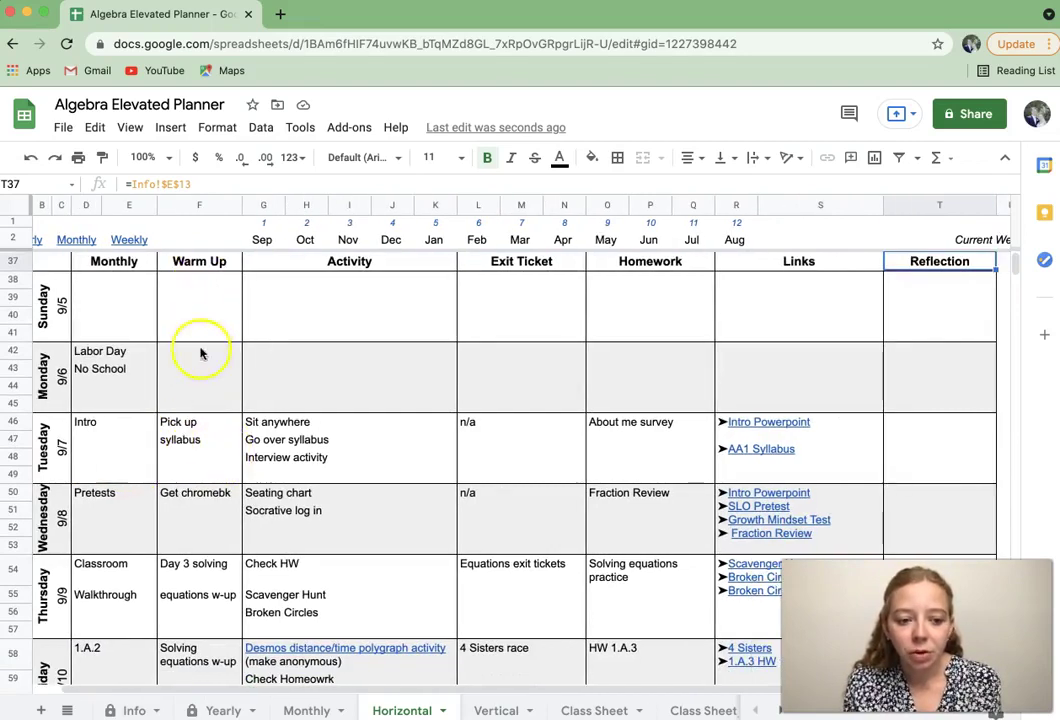
left_click(199, 443)
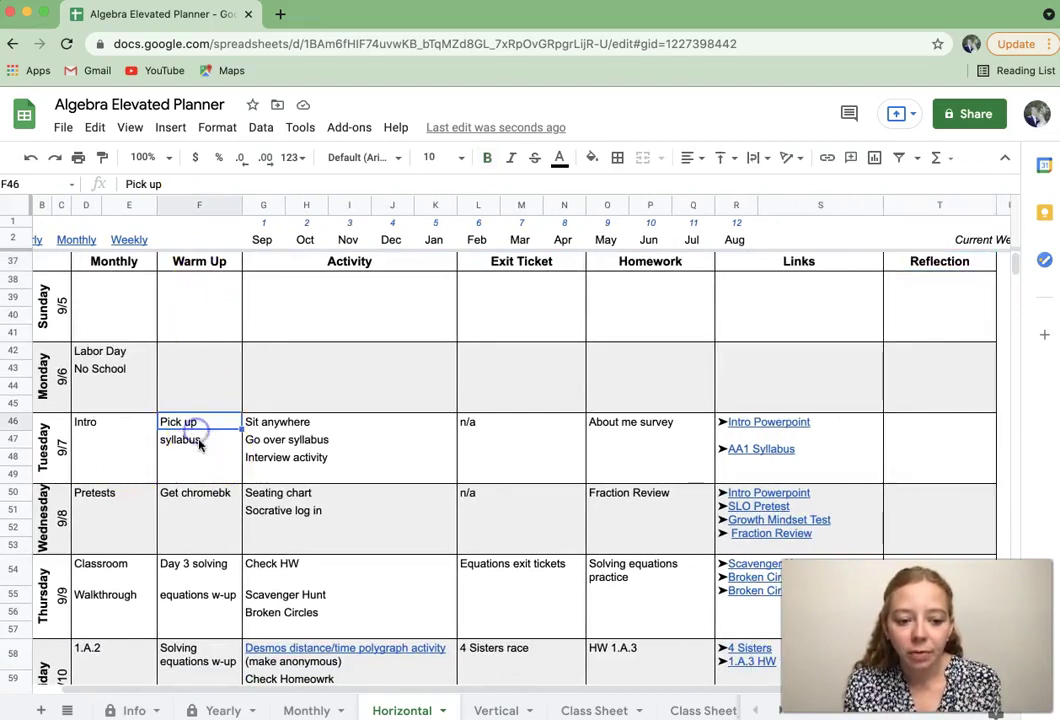
left_click(306, 426)
left_click(333, 443)
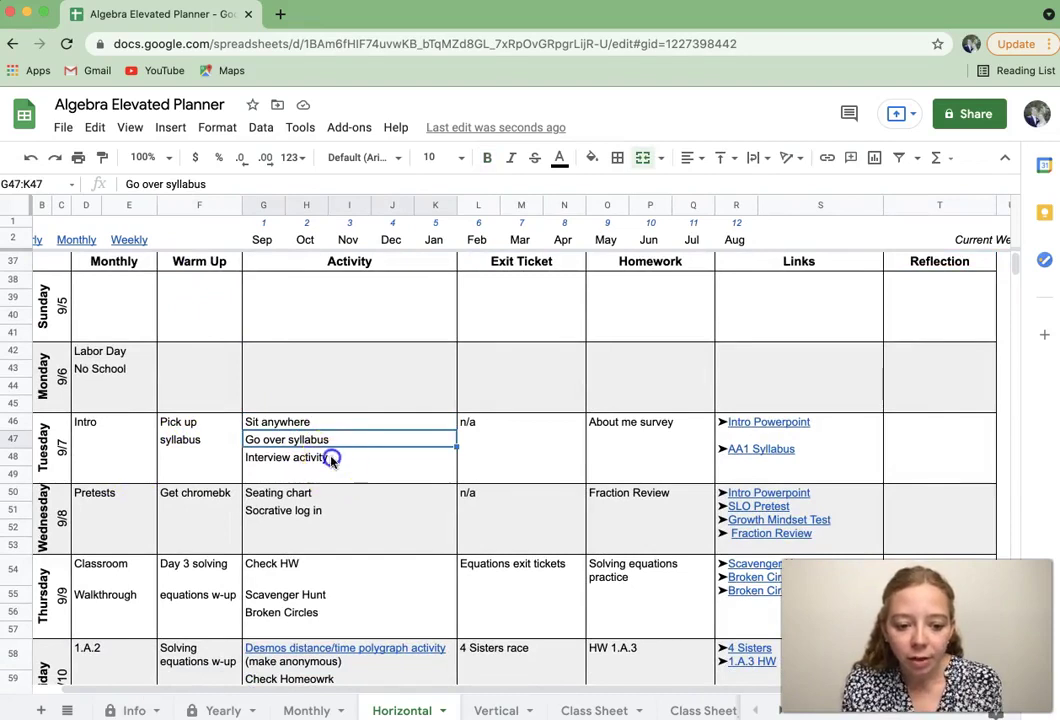
left_click(332, 458)
left_click(493, 424)
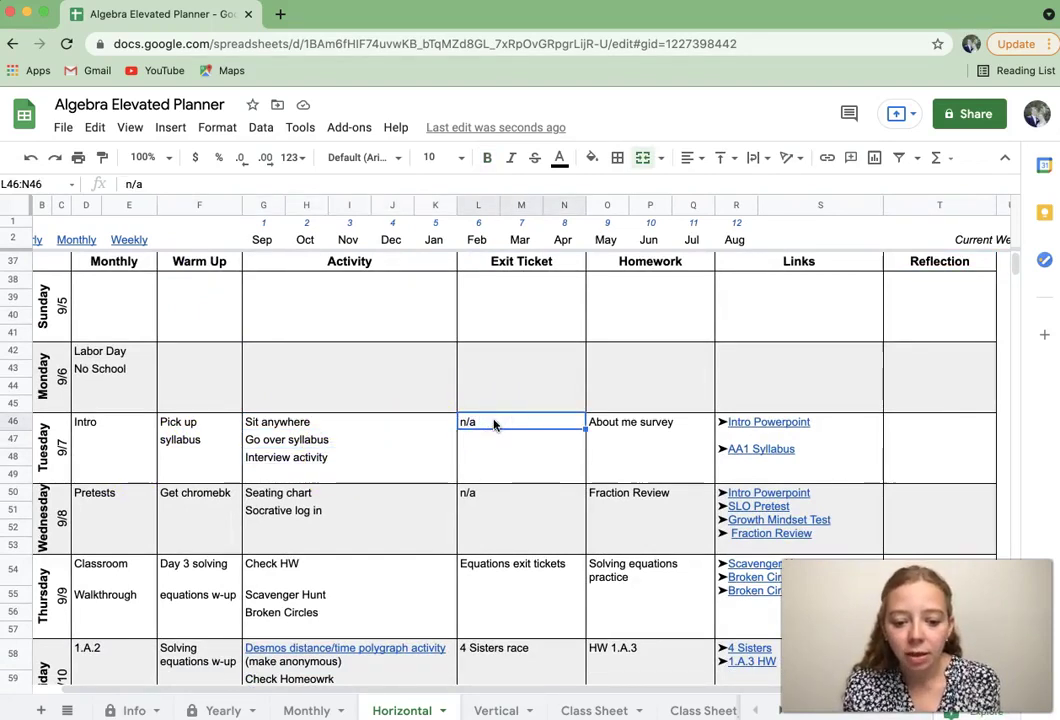
scroll(504, 485, "down", 3)
scroll(504, 485, "up", 2)
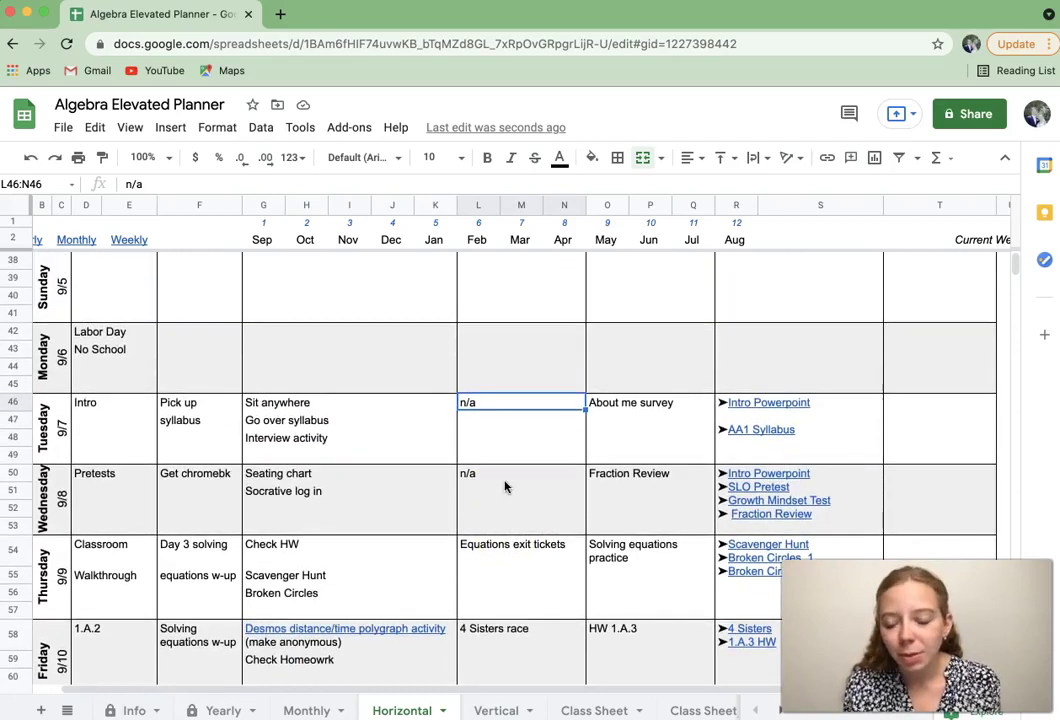
scroll(490, 435, "up", 2)
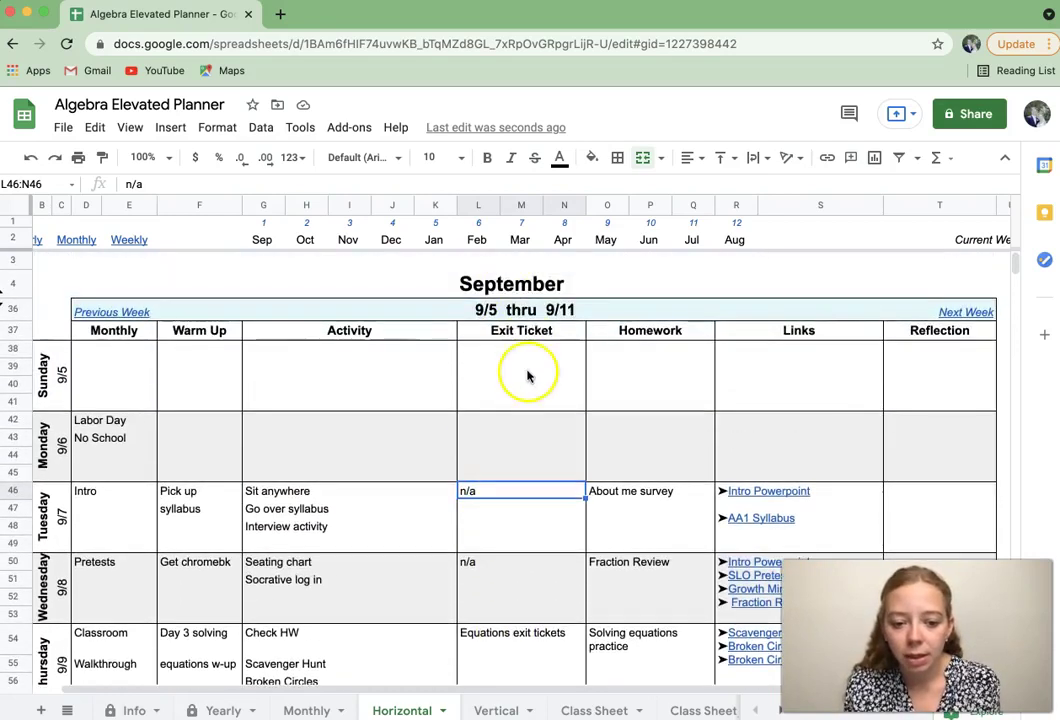
scroll(528, 376, "down", 1)
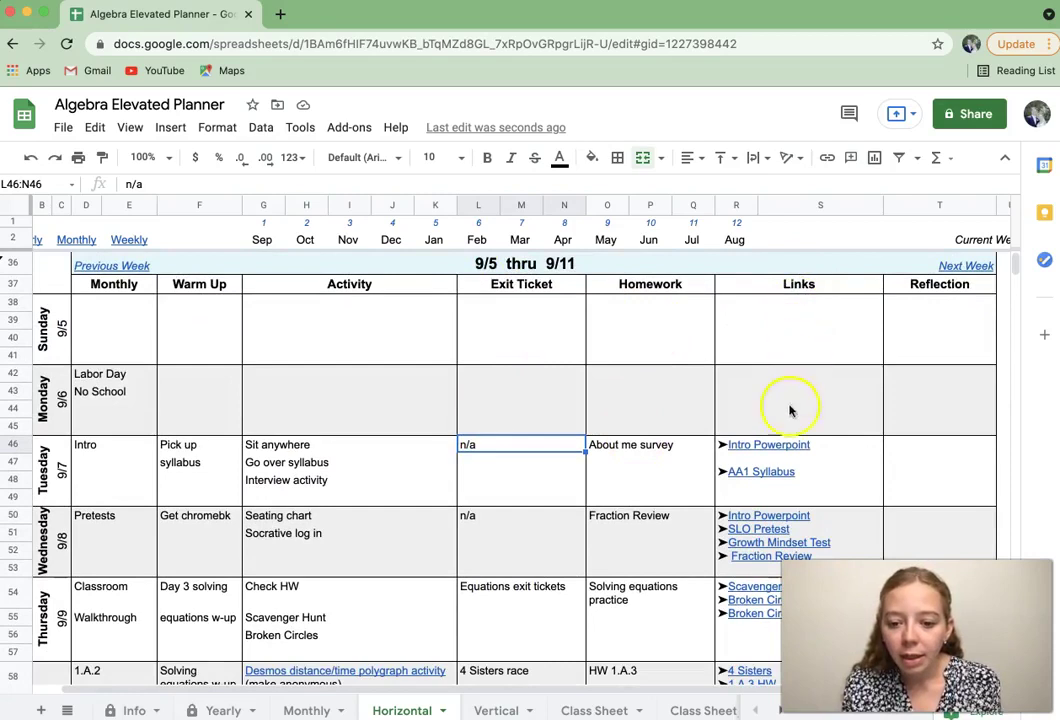
mouse_move(776, 453)
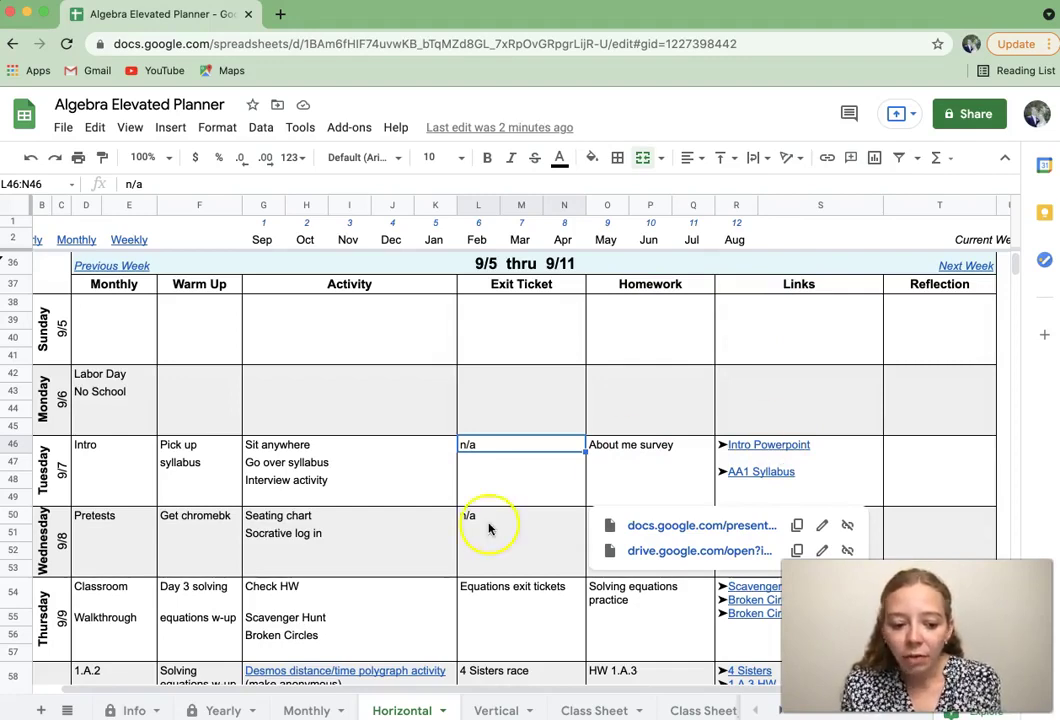
scroll(485, 519, "down", 1)
mouse_move(383, 633)
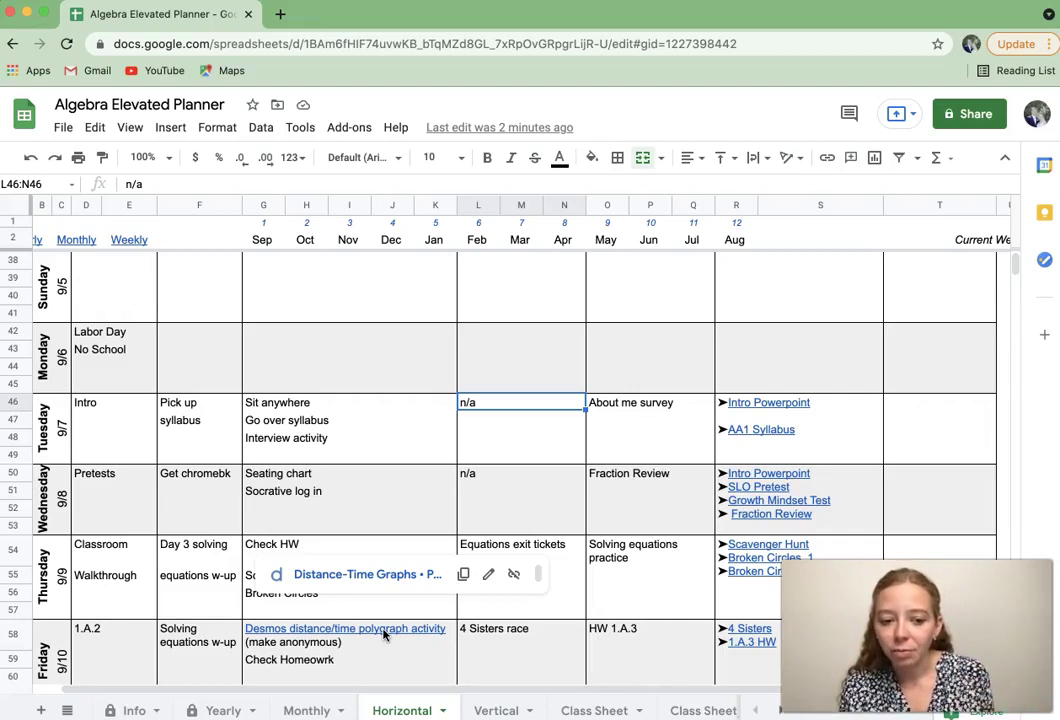
Use the month header links to jump to April's weekly plans, then to September's.
scroll(500, 510, "up", 5)
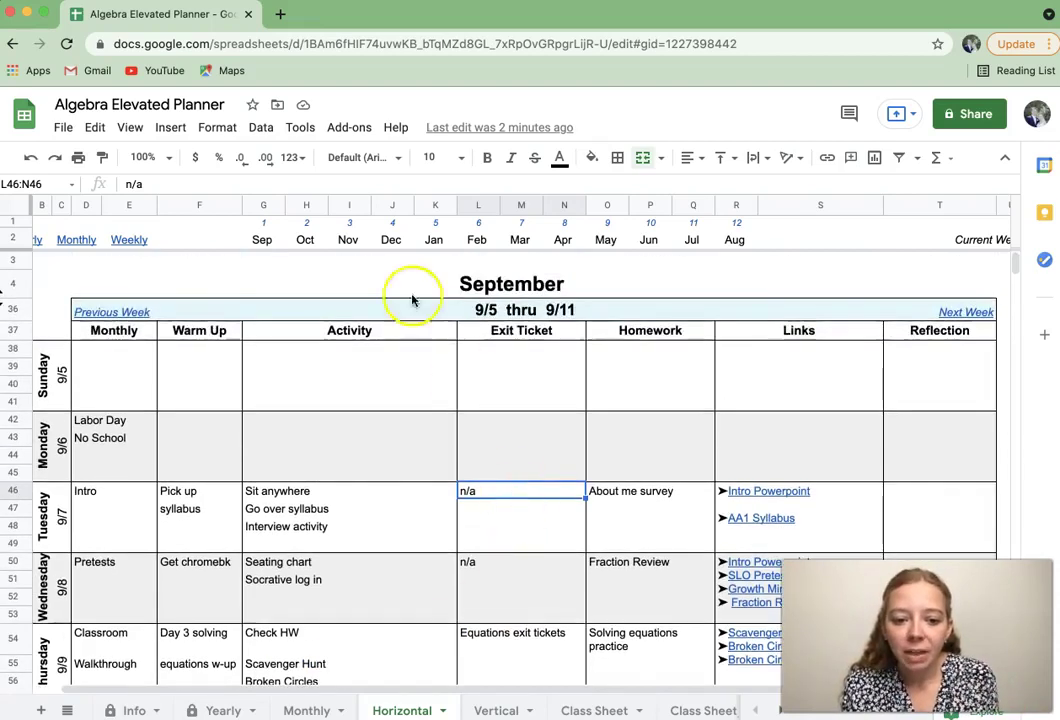
left_click(568, 227)
left_click(603, 245)
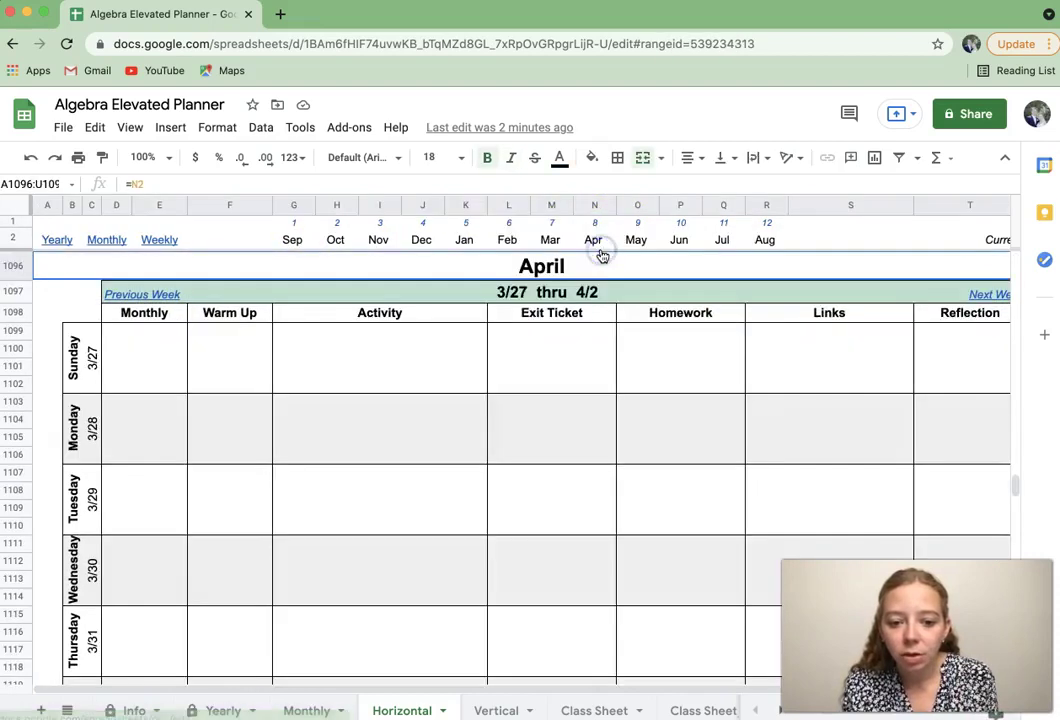
left_click(336, 230)
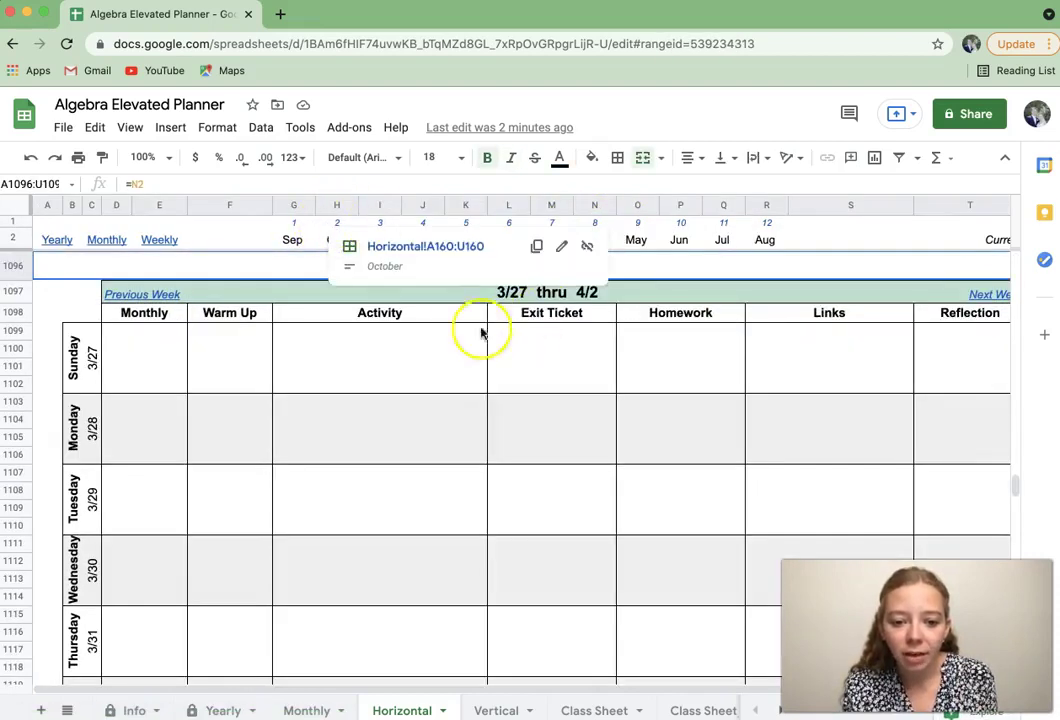
left_click(293, 226)
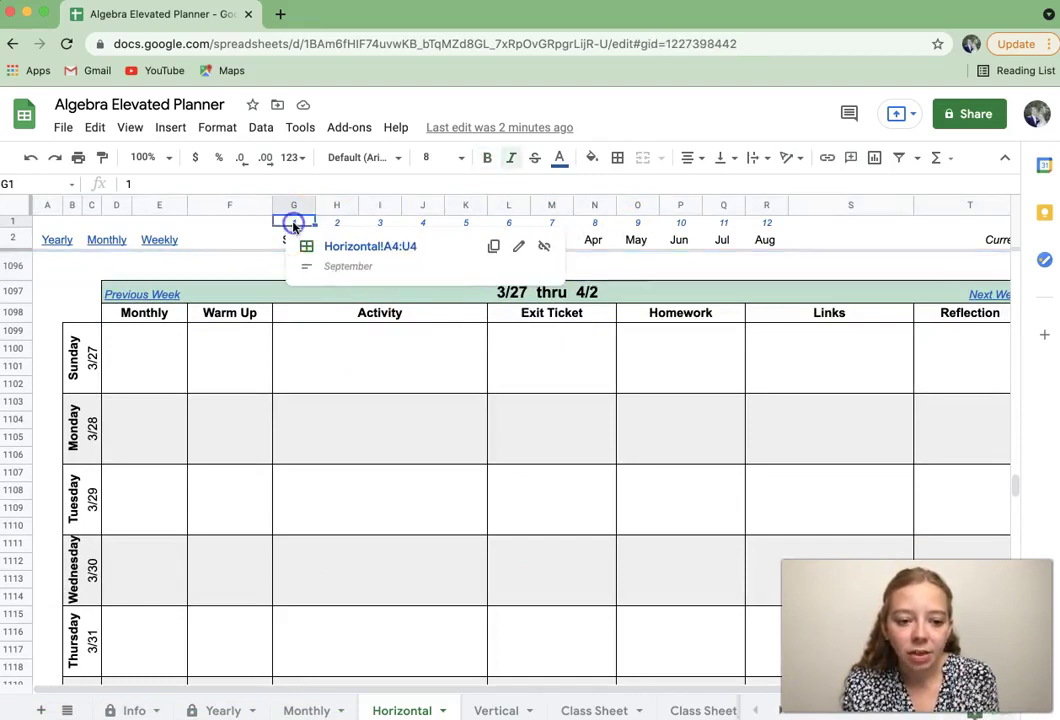
left_click(343, 253)
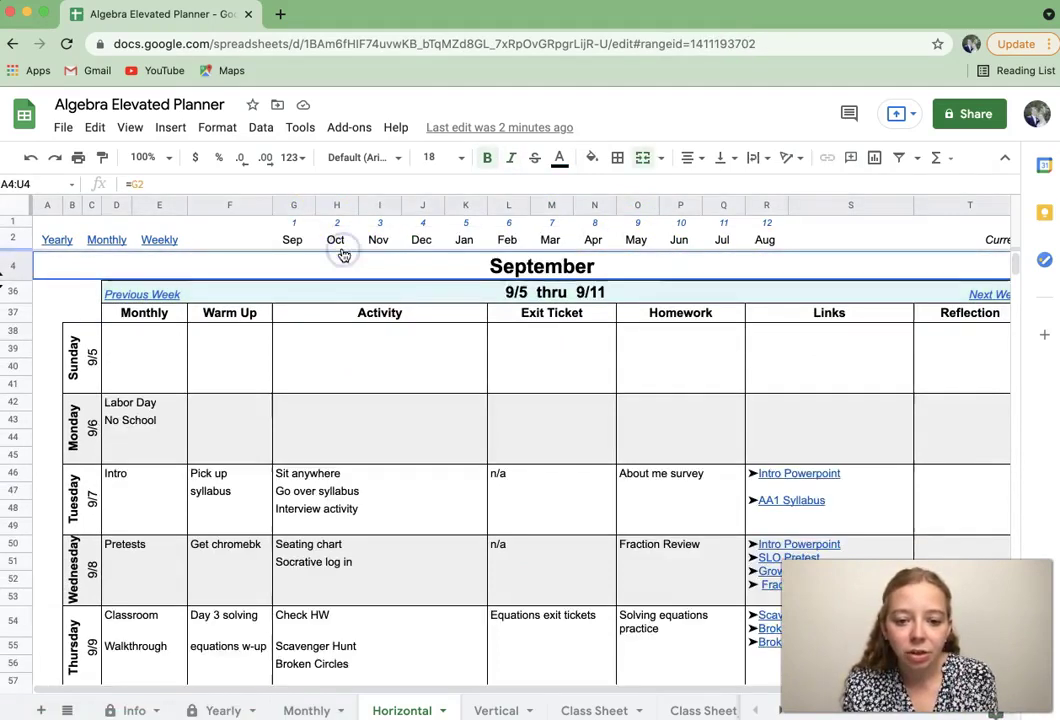
Follow the Next Week link to the 9/12 thru 9/18 week and preview Previous Week.
scroll(777, 302, "right", 2)
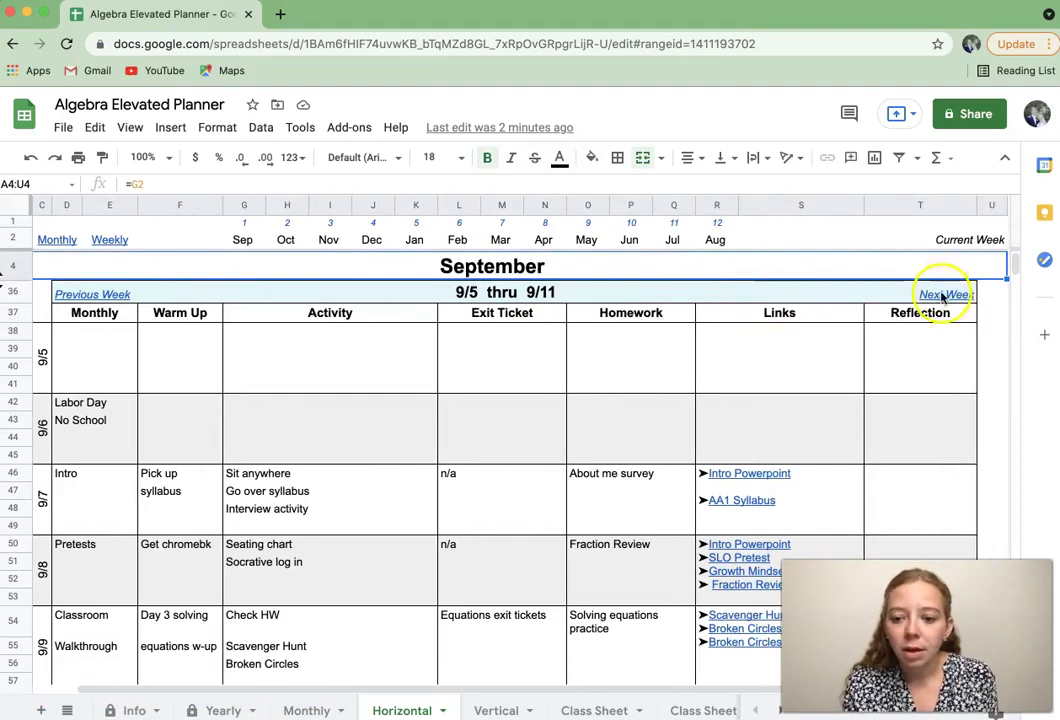
left_click(945, 296)
left_click(762, 324)
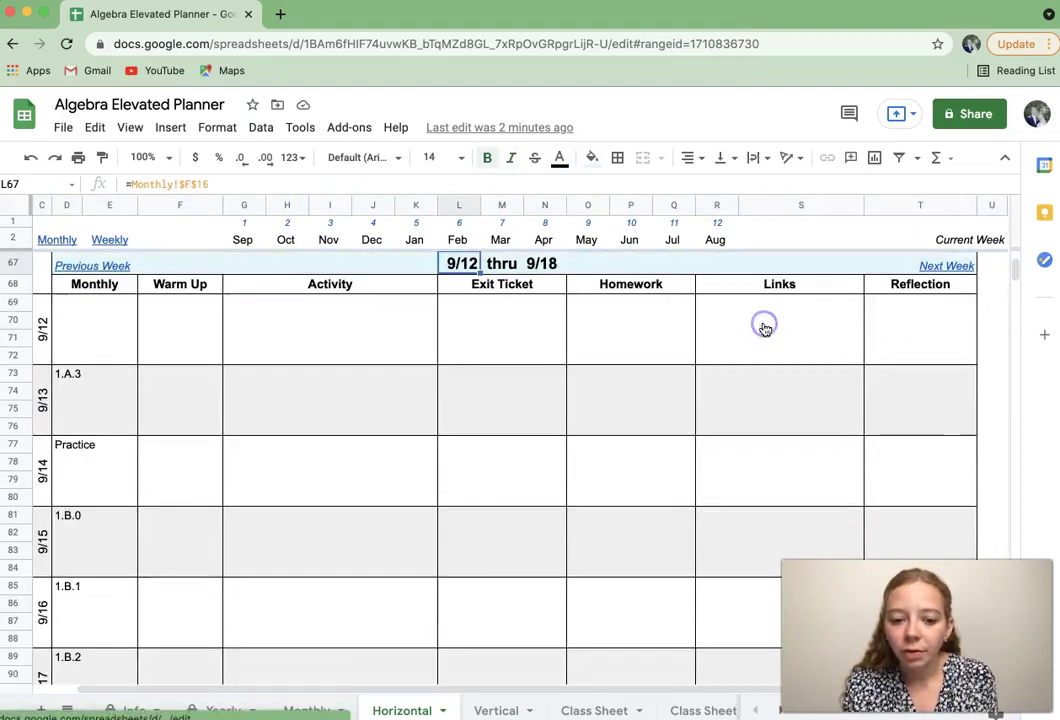
left_click(94, 266)
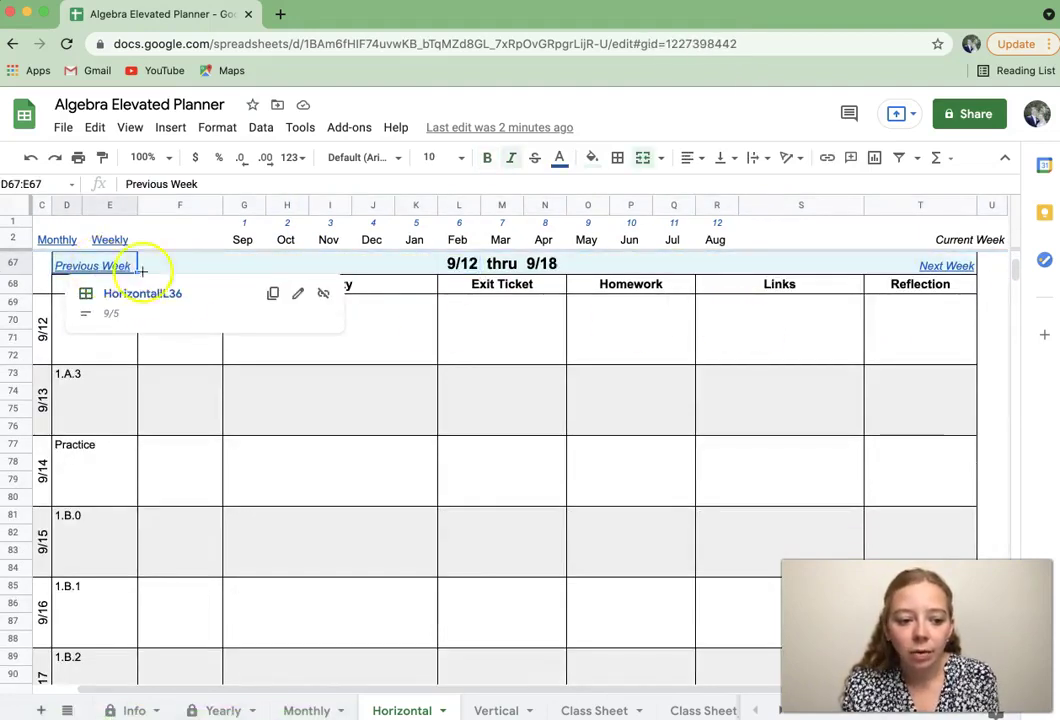
Check the 1.A.3–1.B.2 entries against the Monthly calendar, then go to the Vertical planner.
left_click(187, 440)
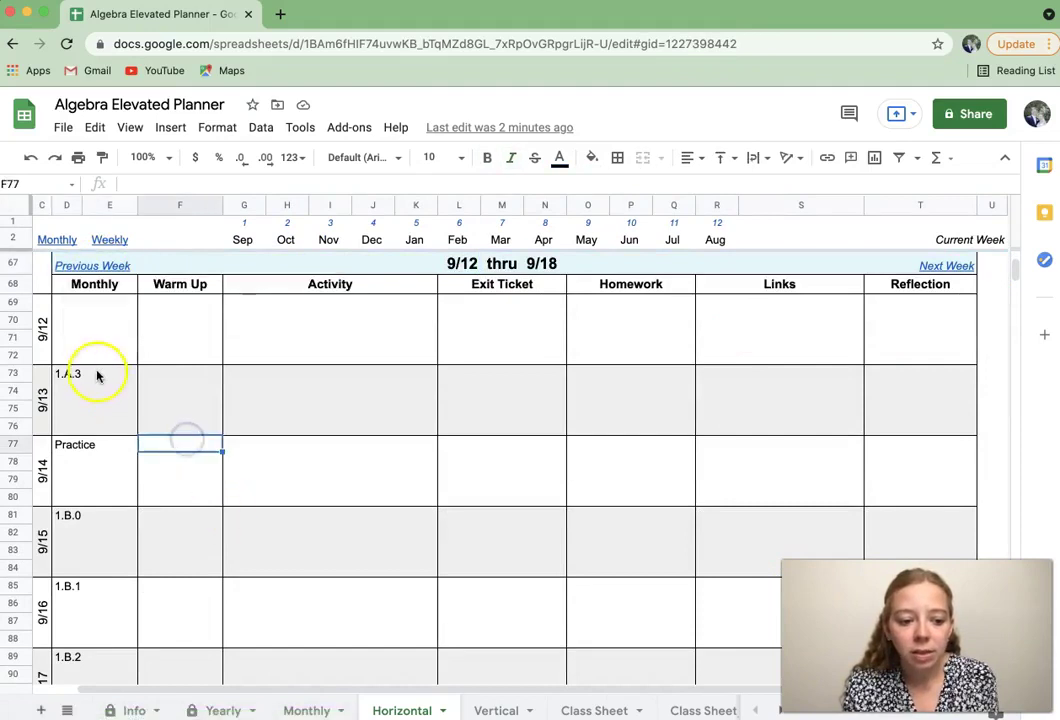
left_click_drag(99, 374, 98, 487)
left_click(309, 712)
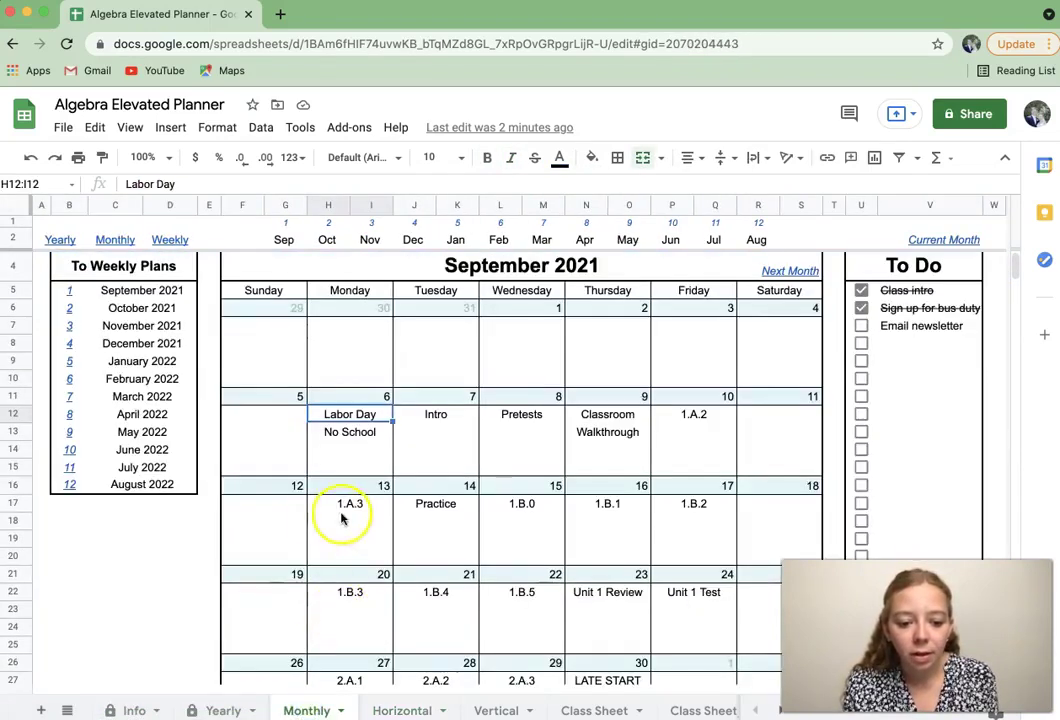
left_click_drag(345, 520, 710, 551)
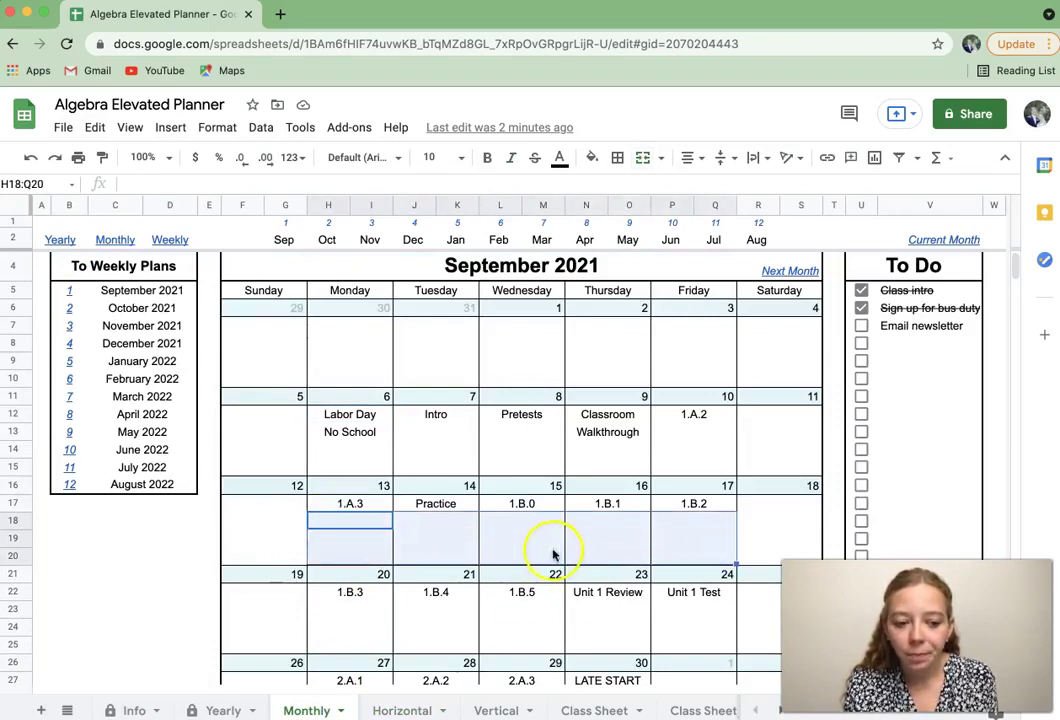
left_click(505, 553)
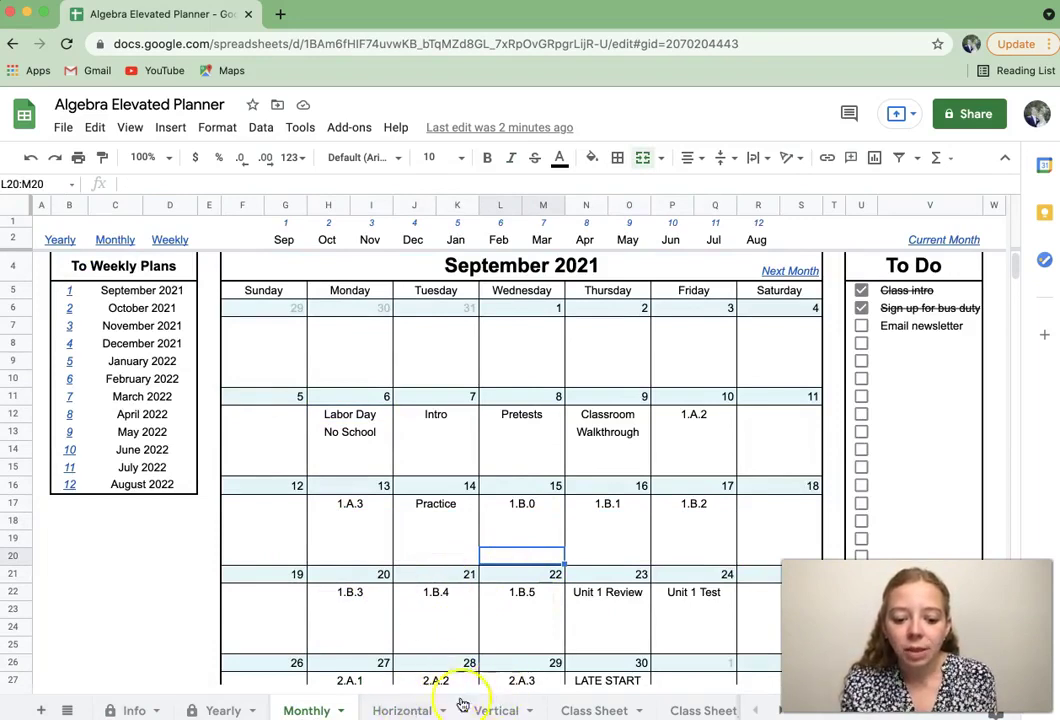
left_click(421, 708)
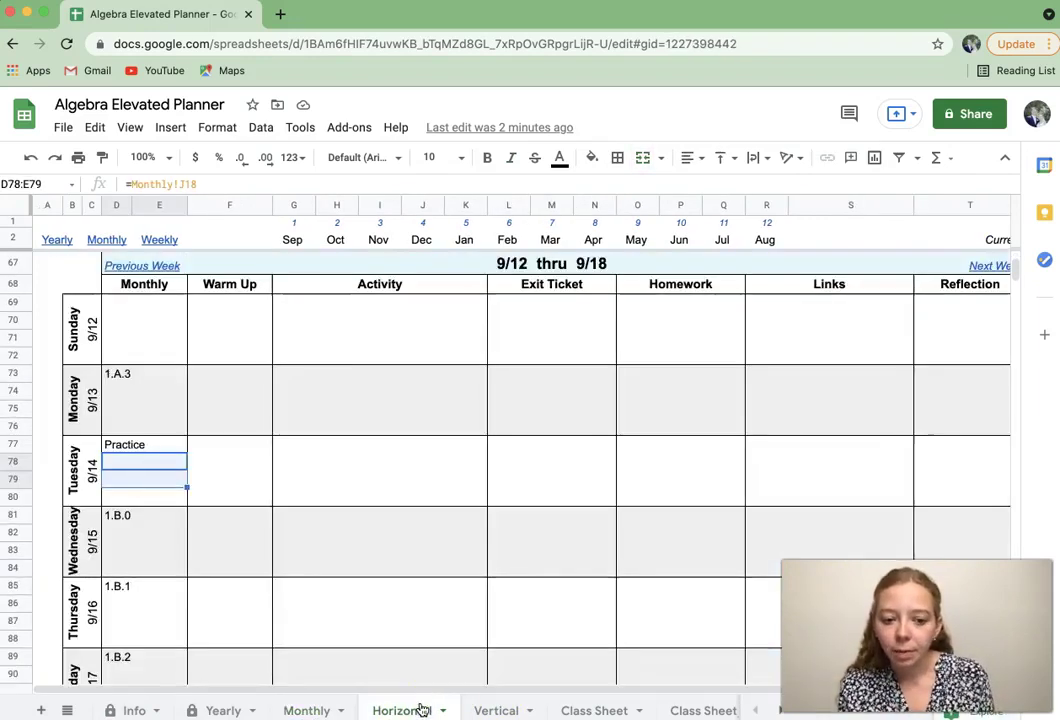
left_click(484, 710)
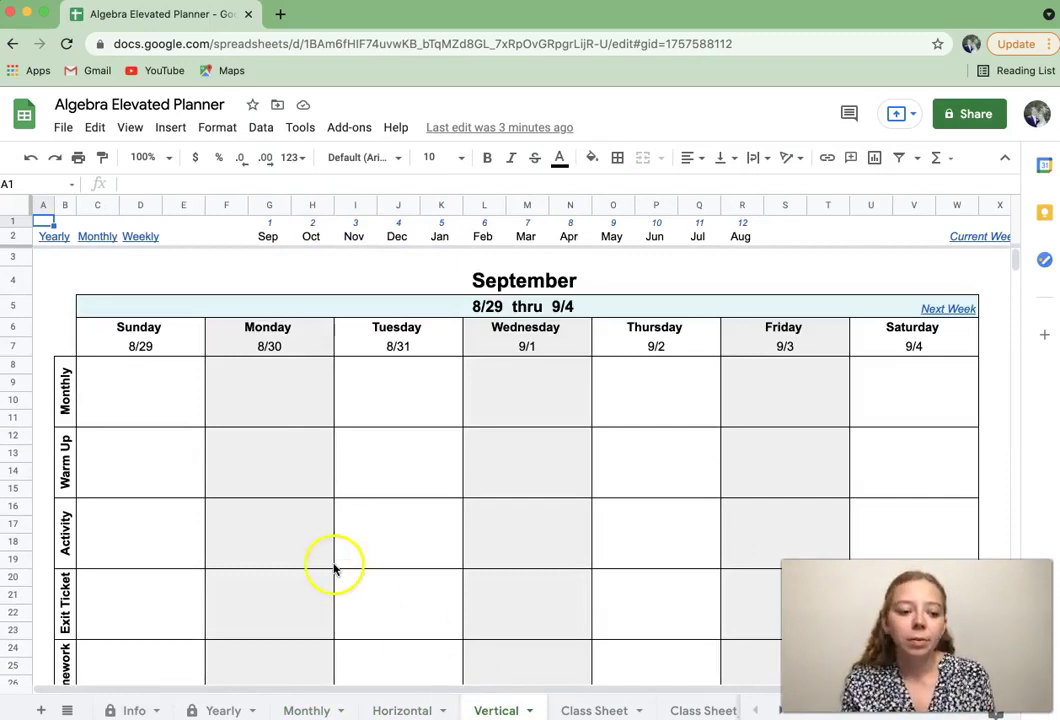
Select the 9/5 thru 9/11 week's Monthly row on Vertical, then Monday 9/6's Warm Up cell.
scroll(331, 565, "down", 1)
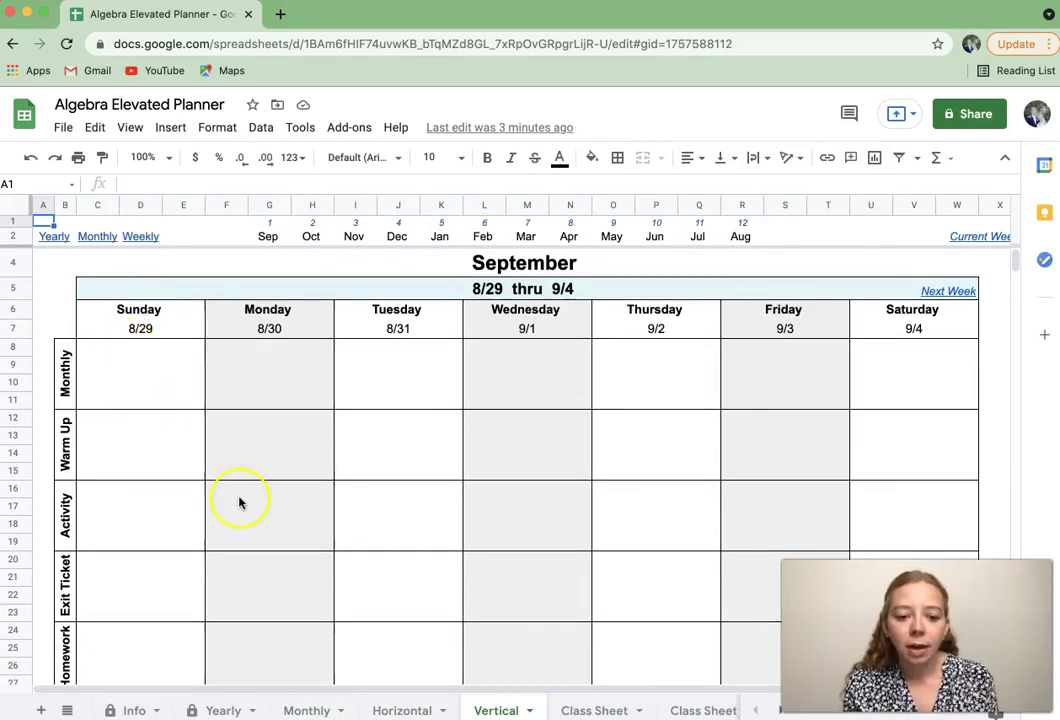
scroll(239, 501, "down", 10)
left_click_drag(253, 410, 762, 466)
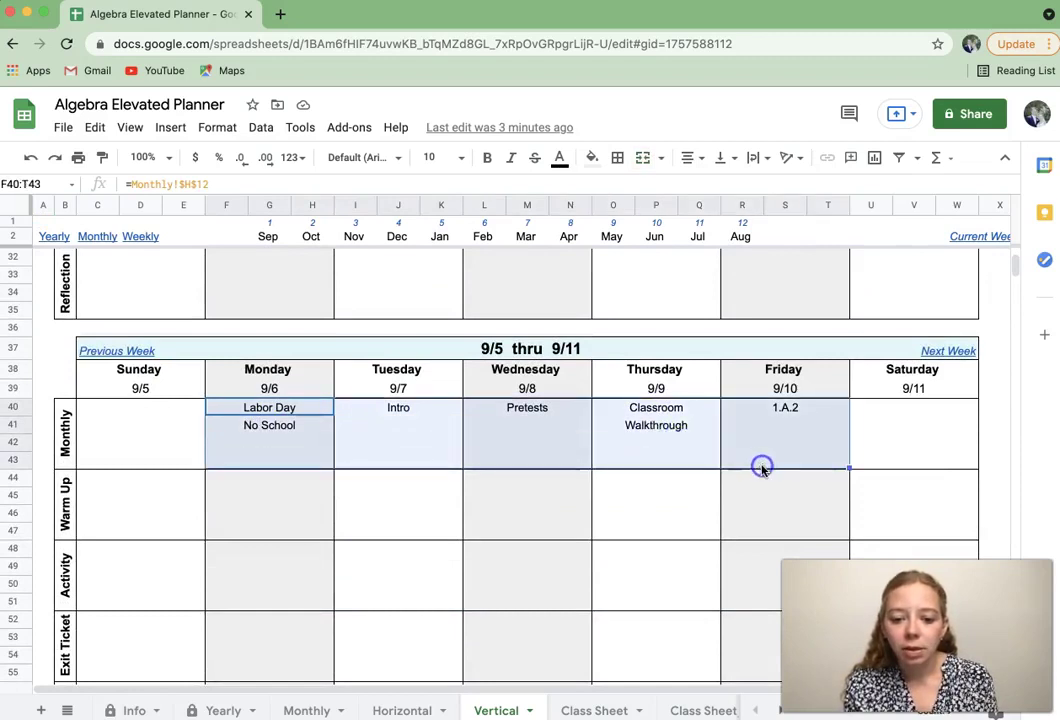
scroll(250, 487, "down", 3)
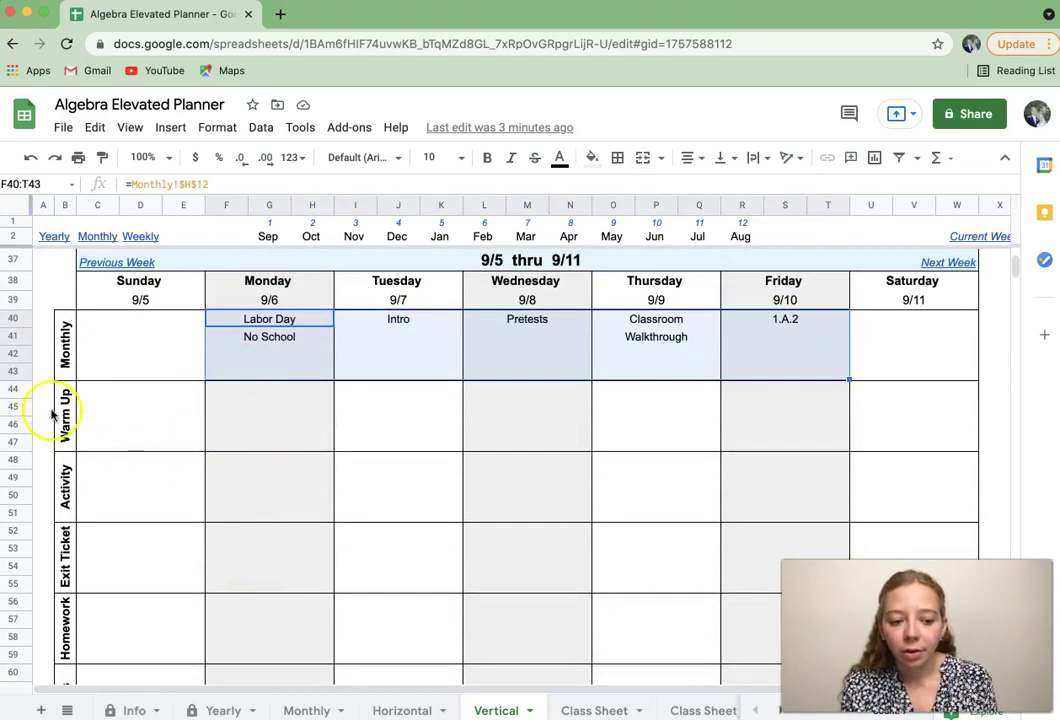
left_click(308, 426)
scroll(308, 426, "up", 1)
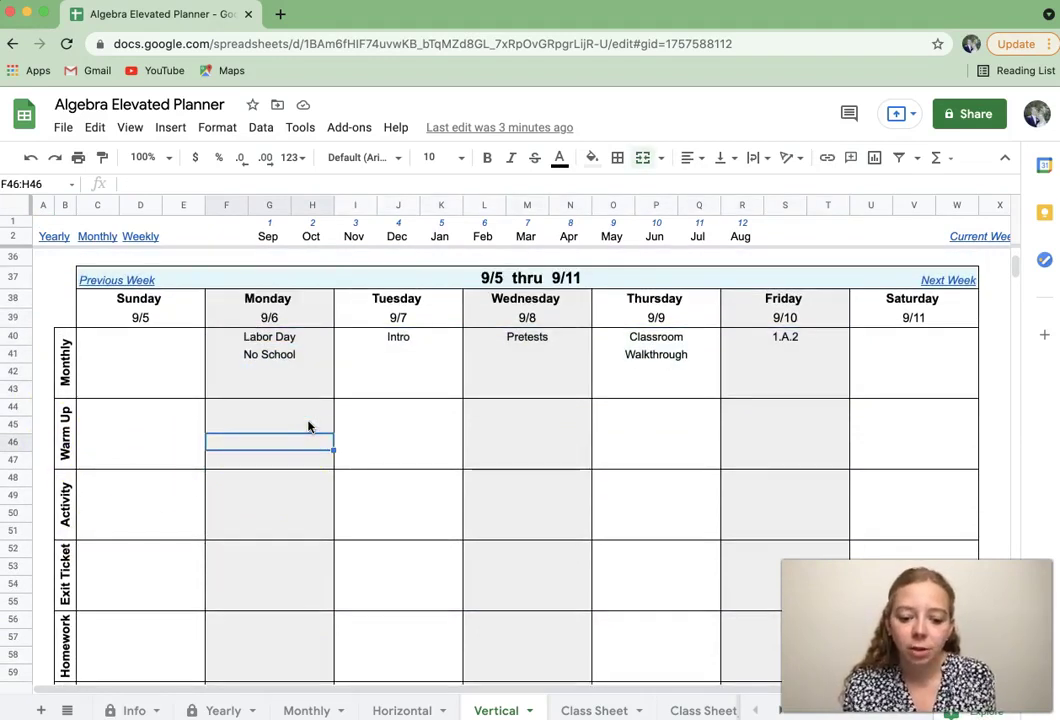
Follow the Monthly and Weekly links between the Monthly calendar and Horizontal weekly view.
left_click(99, 241)
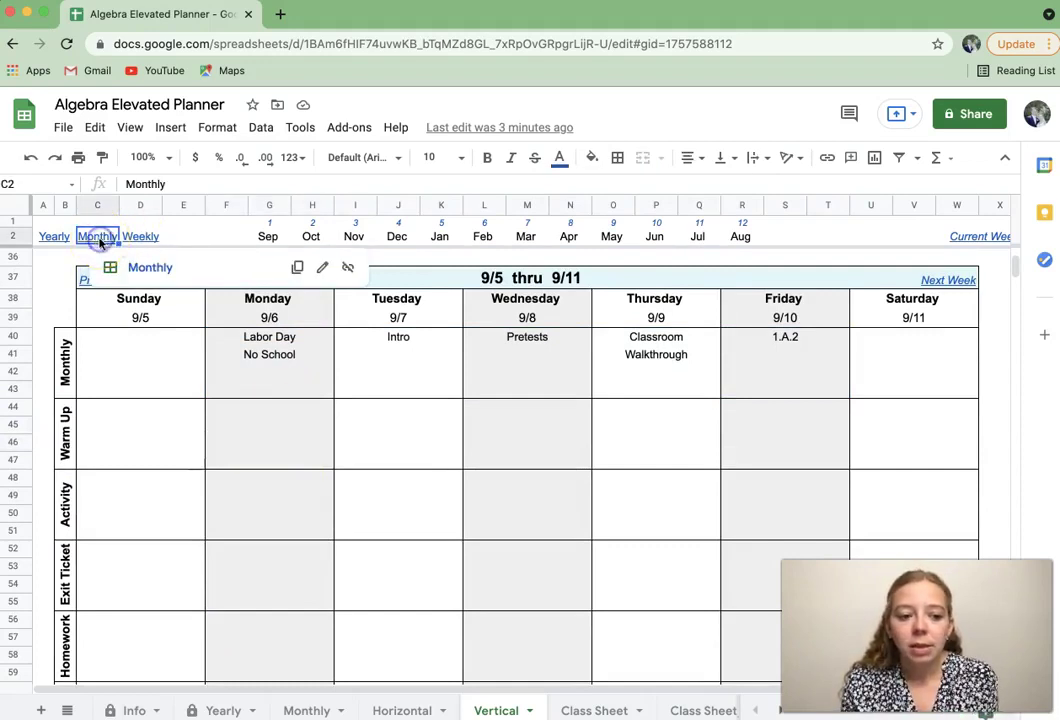
left_click(140, 267)
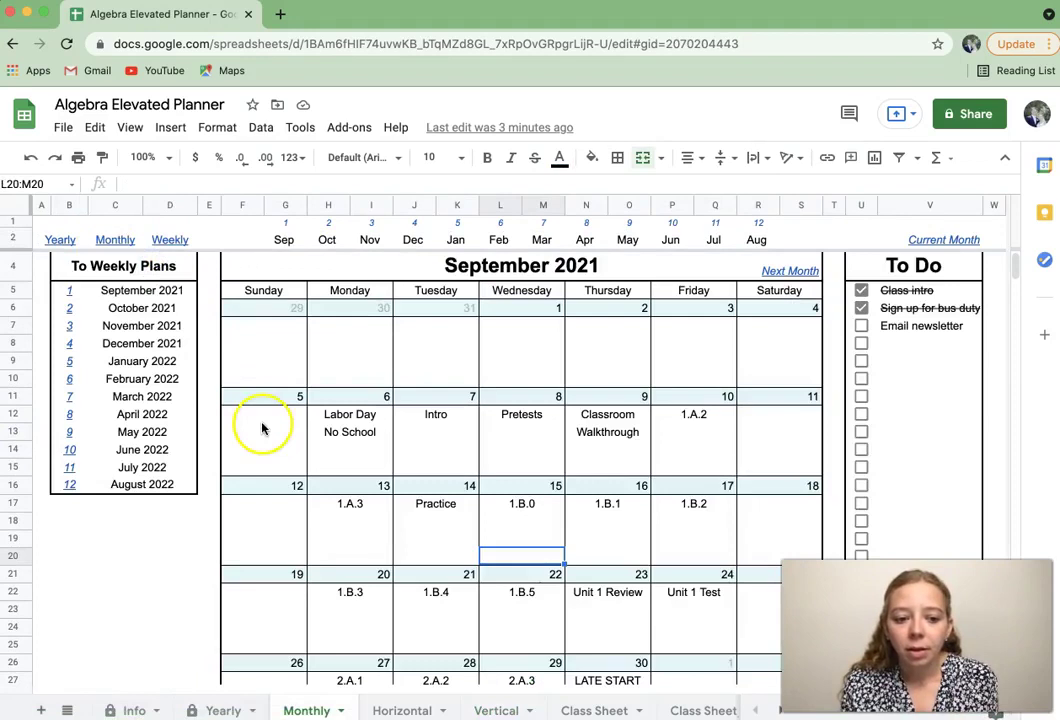
left_click(168, 240)
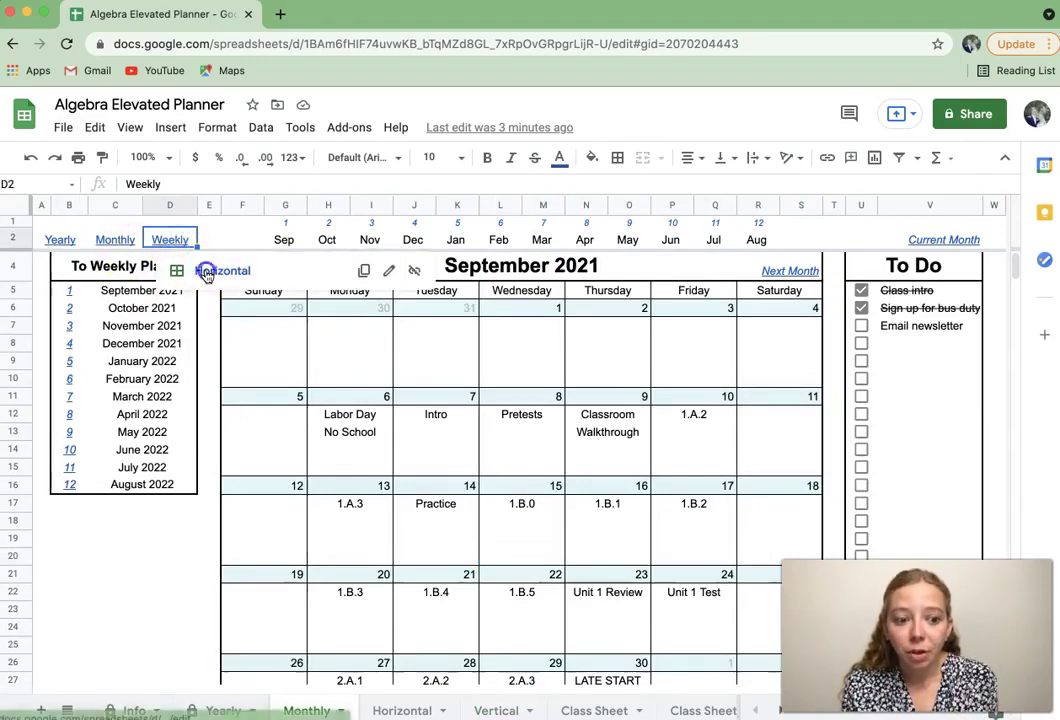
left_click(206, 271)
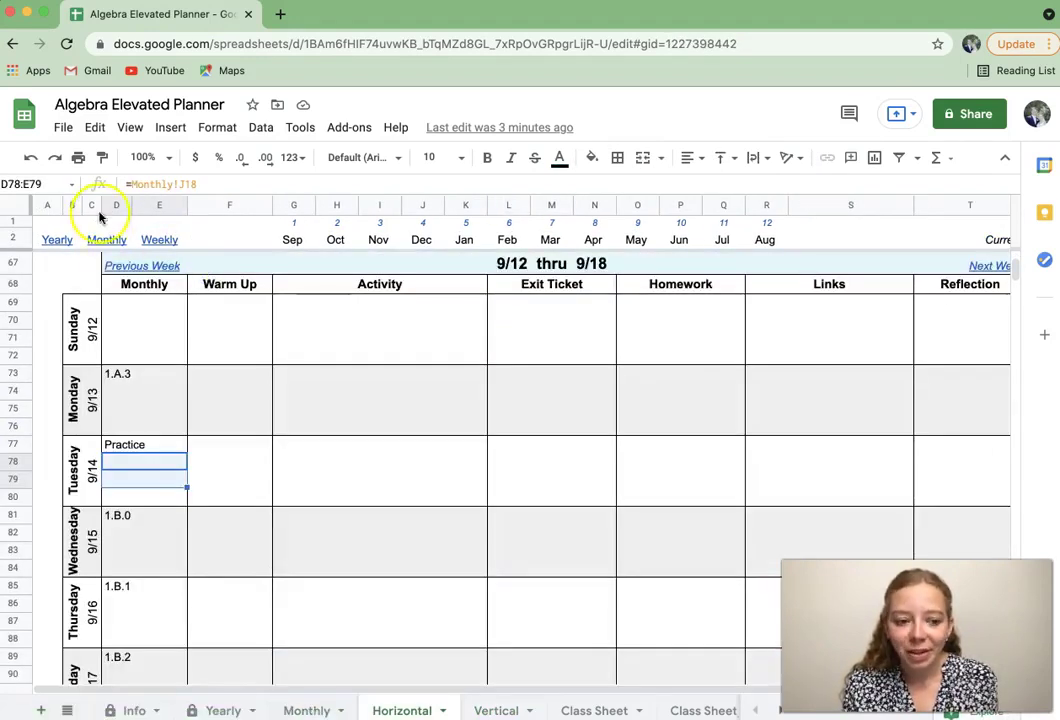
left_click(109, 240)
left_click(150, 267)
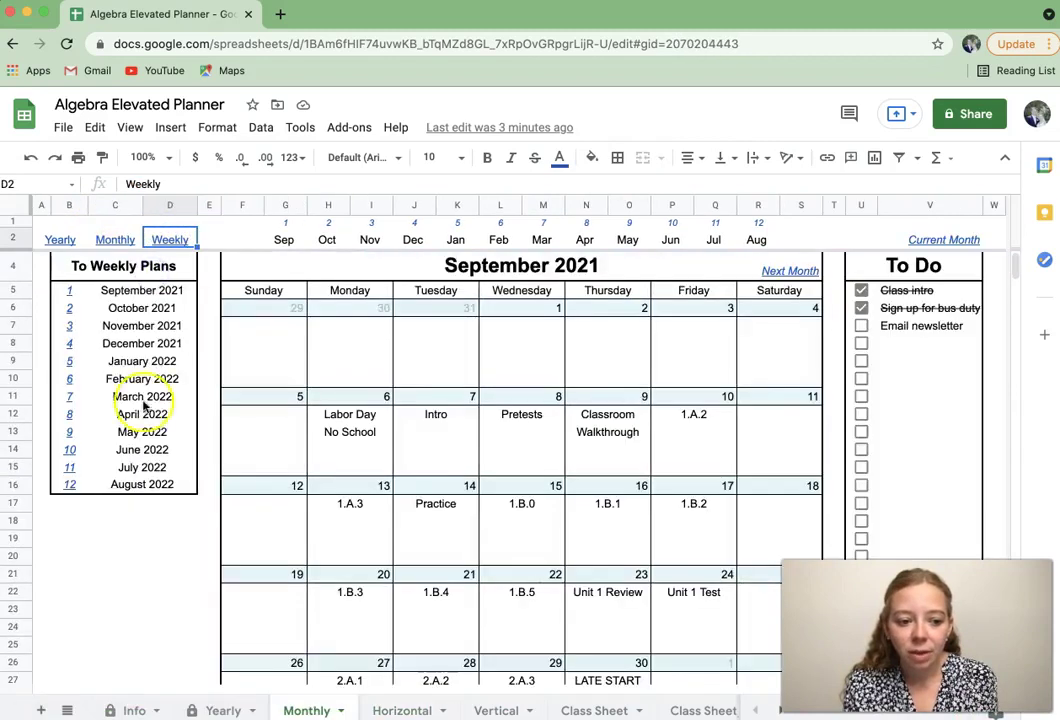
Jump to March 2022's weekly plans via the '7' link, then preview the Yearly link.
scroll(142, 315, "up", 1)
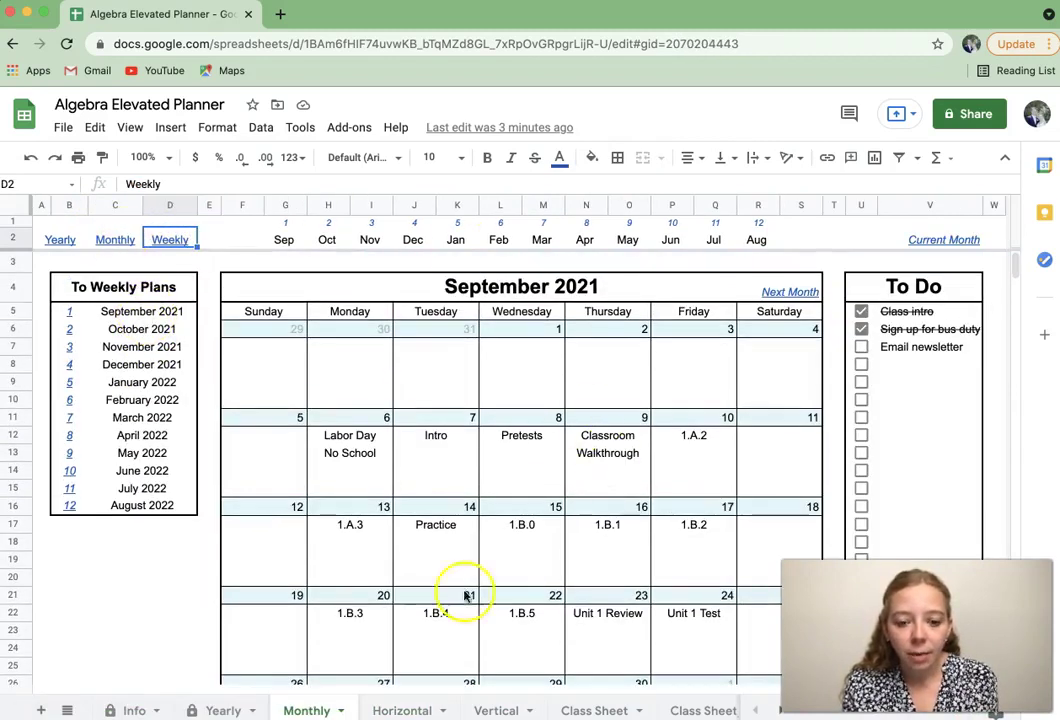
left_click(70, 420)
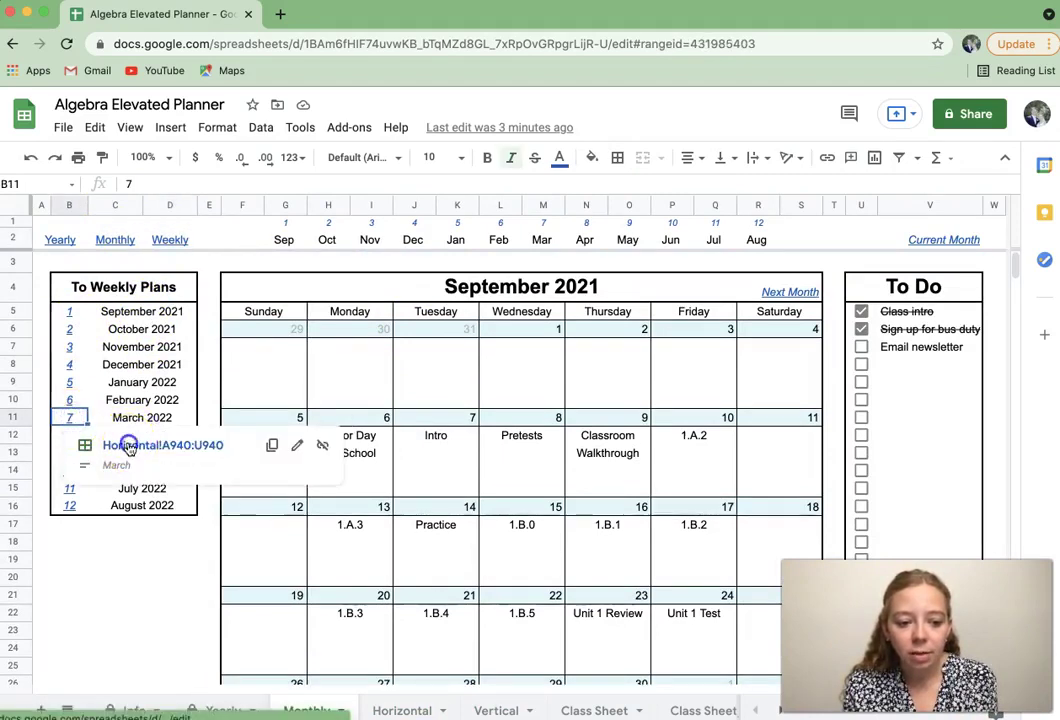
left_click(130, 446)
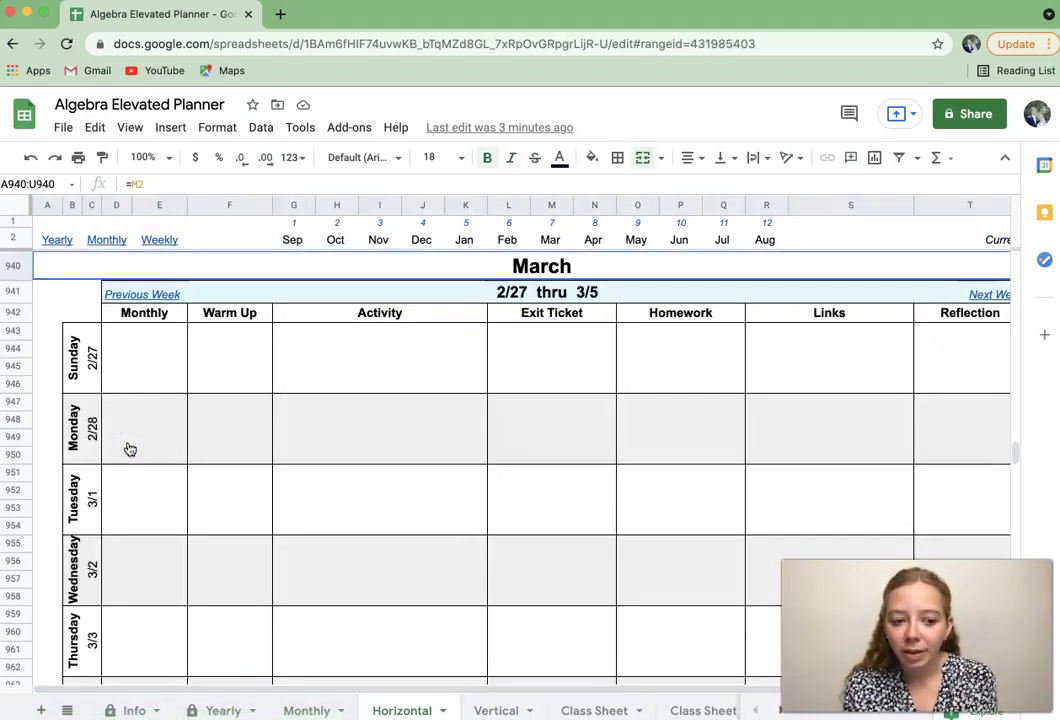
left_click(60, 239)
left_click(101, 271)
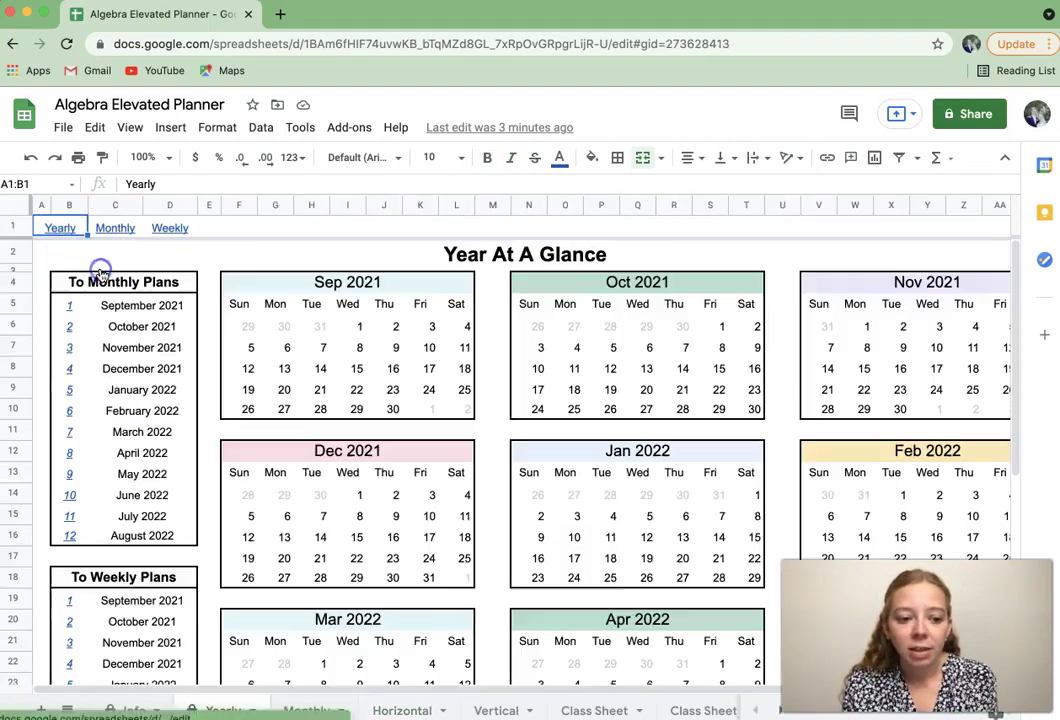
left_click_drag(100, 305, 117, 545)
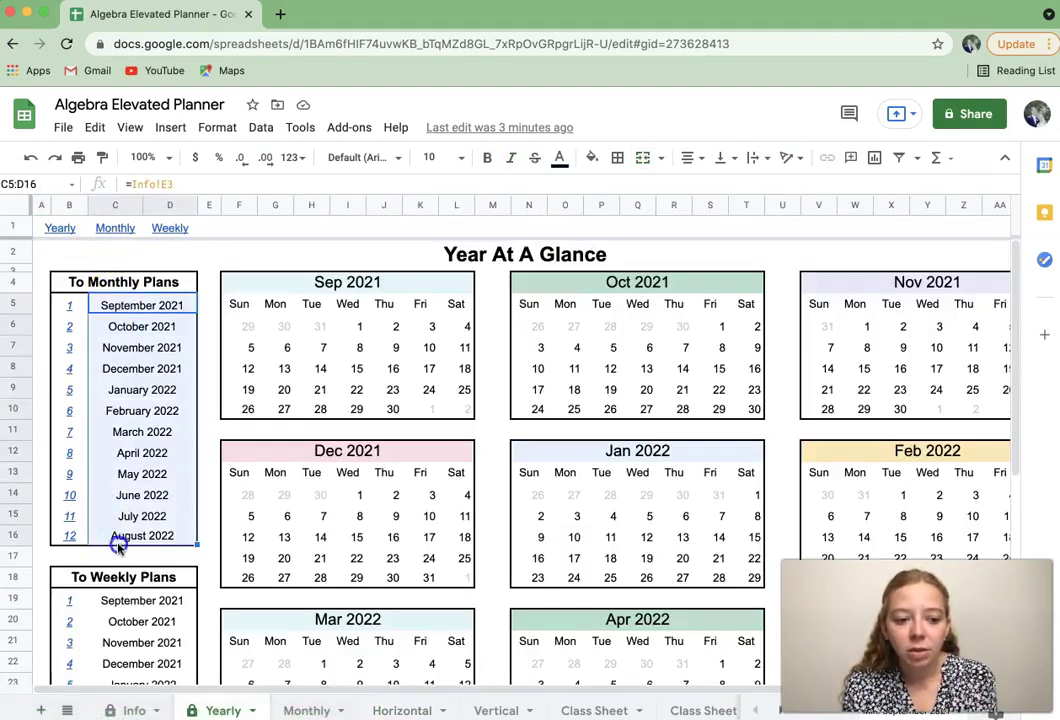
scroll(116, 547, "down", 4)
left_click_drag(135, 442, 132, 670)
left_click(354, 572)
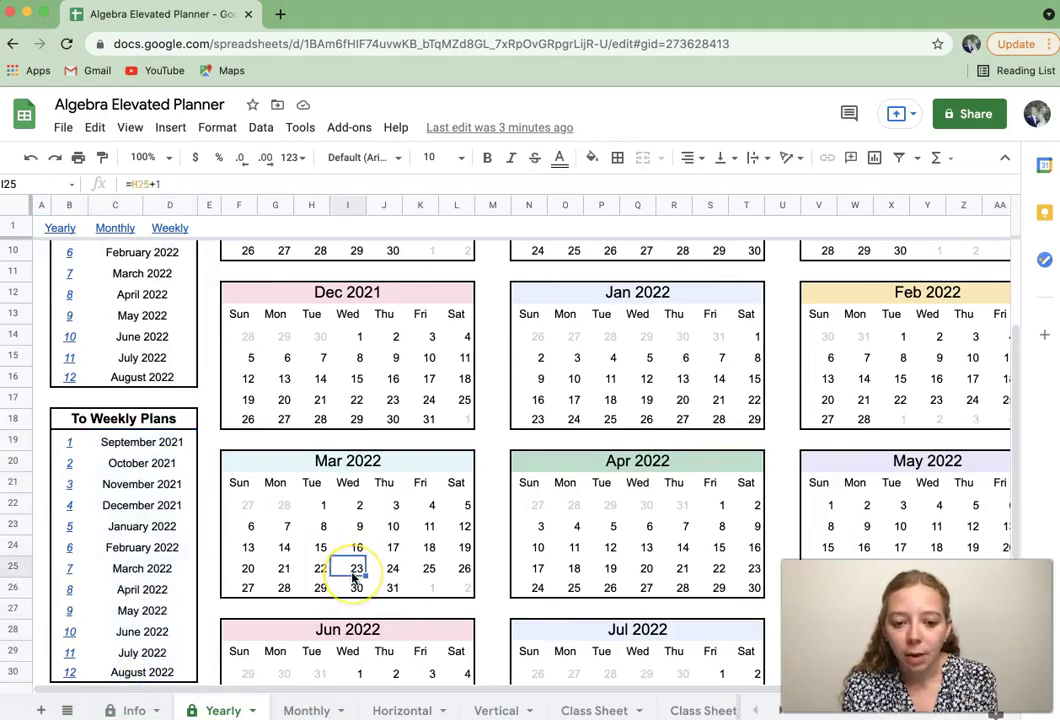
scroll(353, 577, "up", 4)
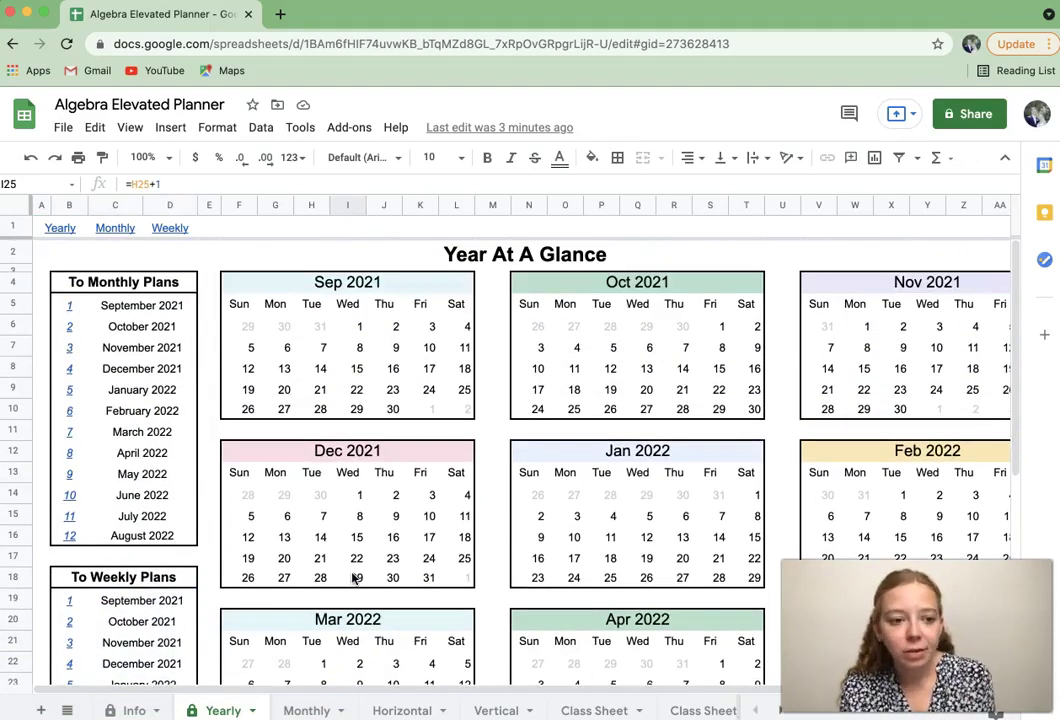
left_click(293, 263)
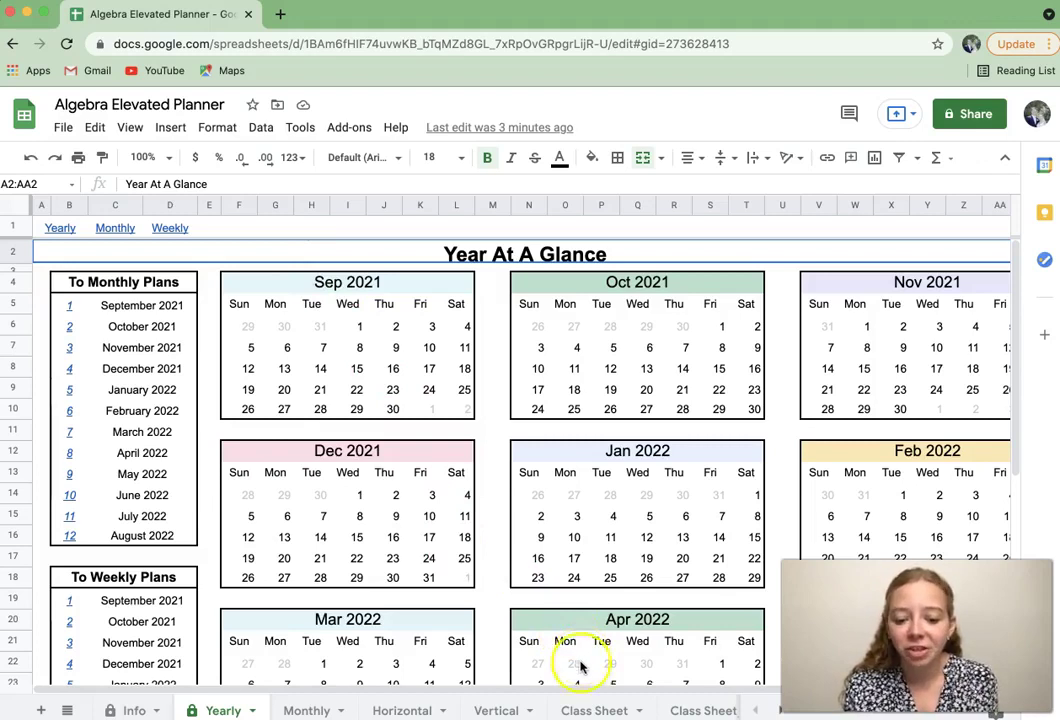
Enter Test as the Period 7 name in E22 on the Info sheet.
left_click(592, 711)
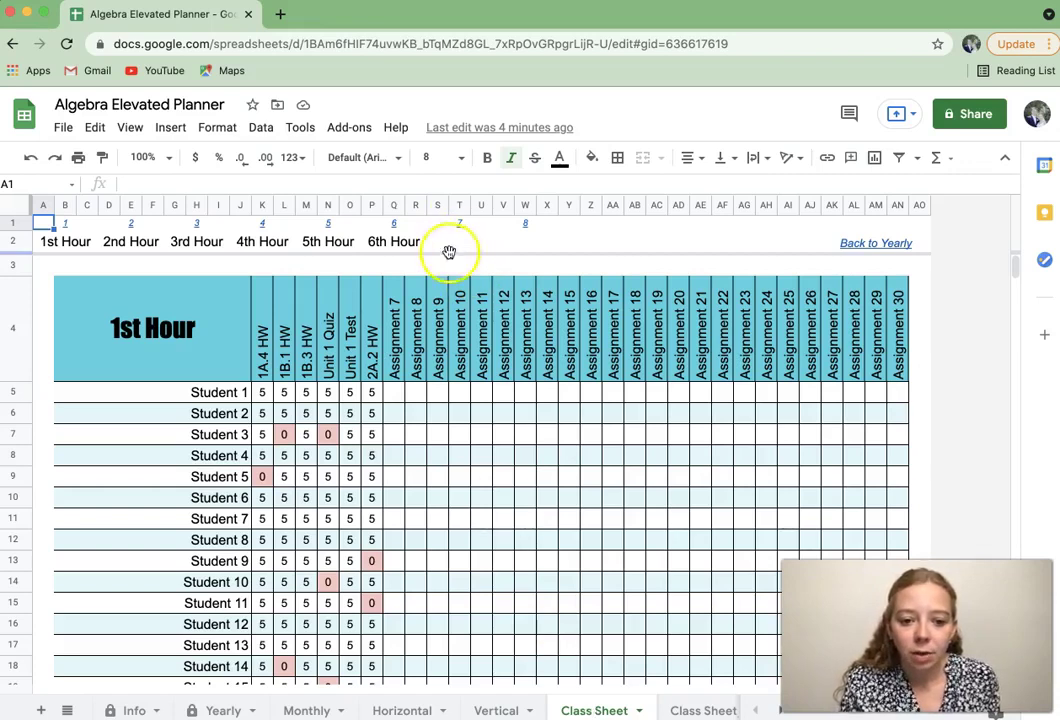
left_click(121, 710)
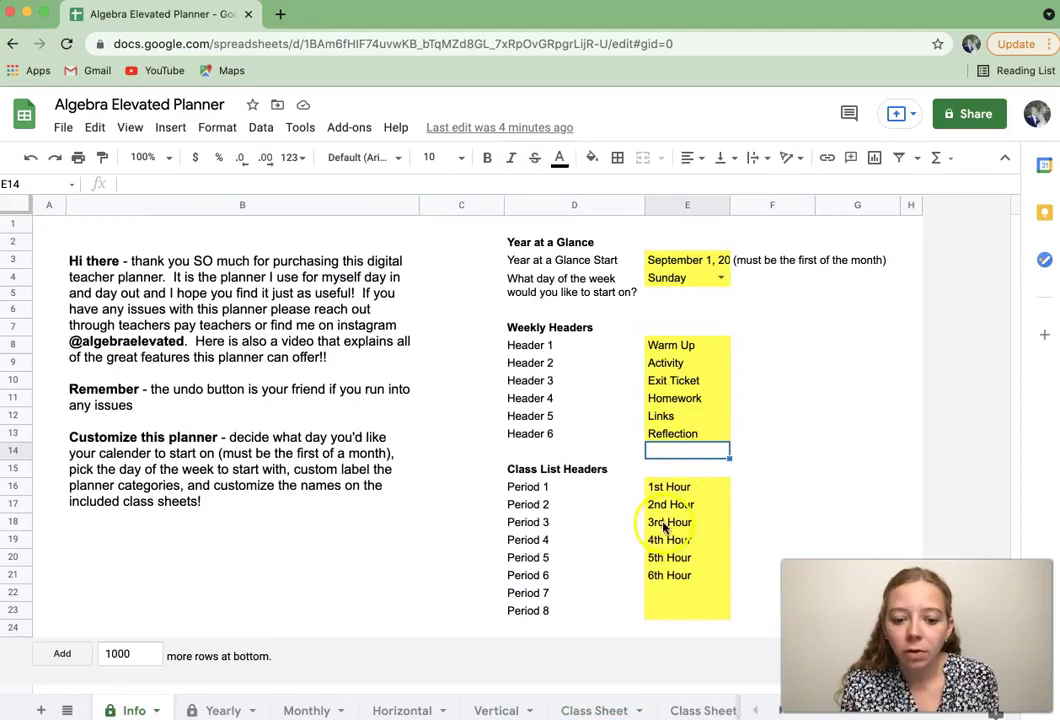
left_click(699, 597)
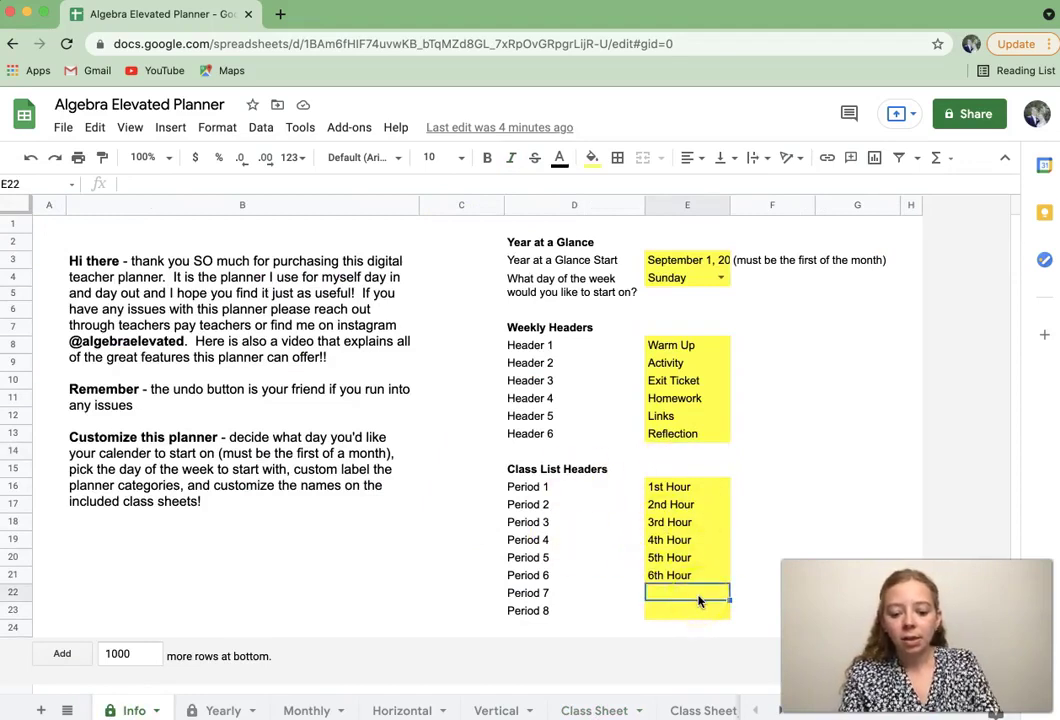
type("Test")
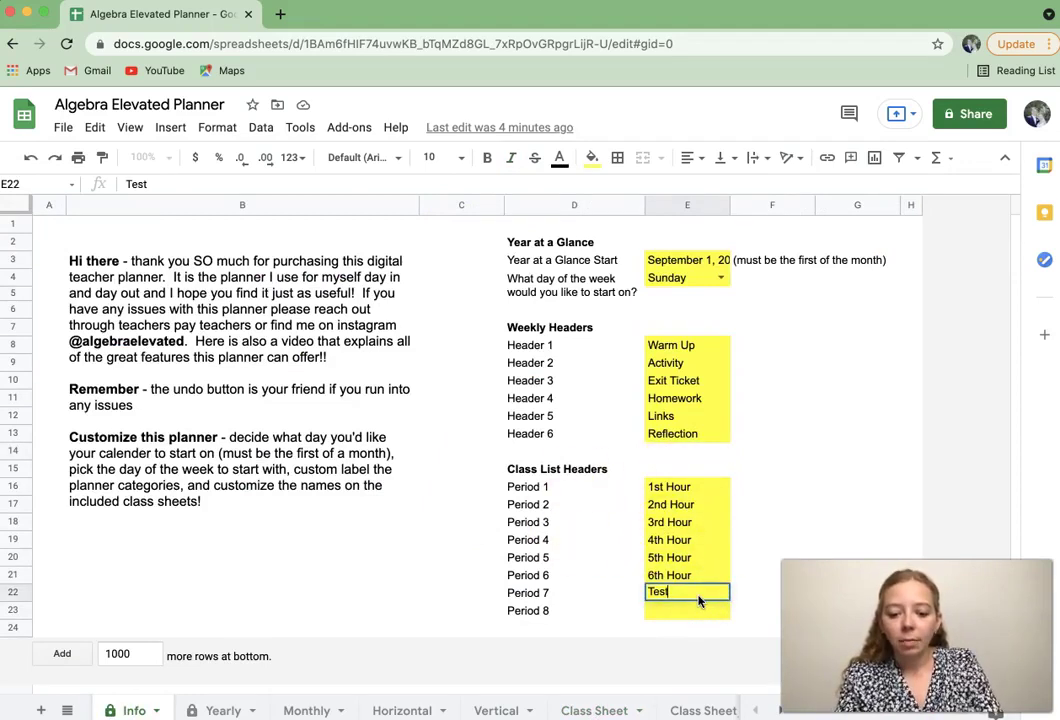
key("Return")
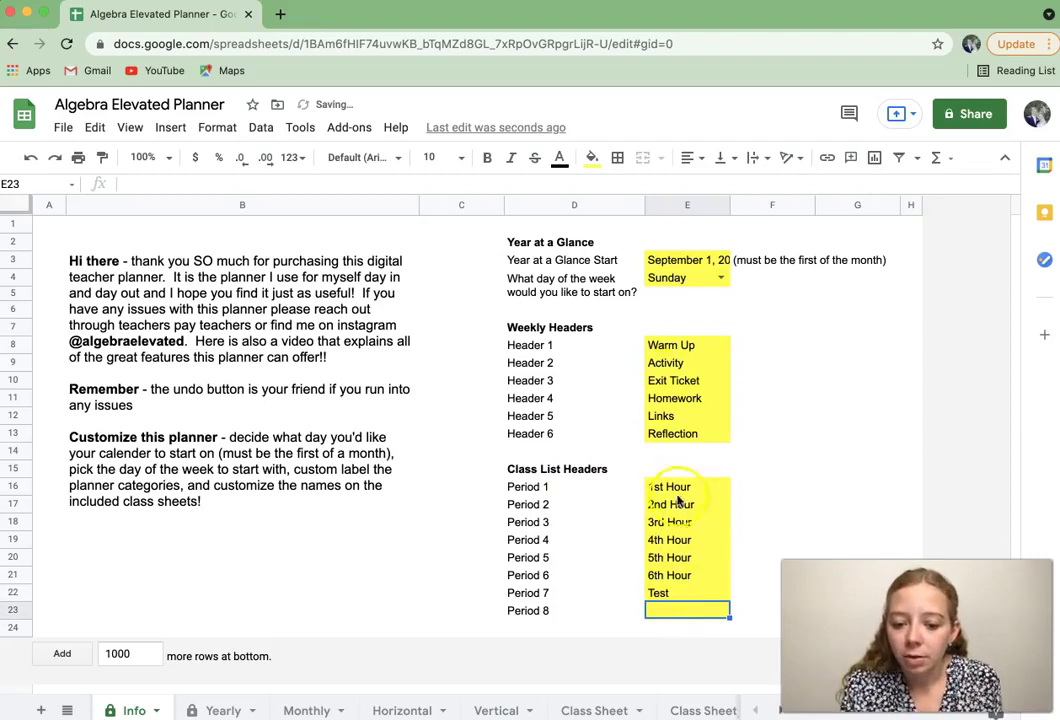
Clear the Period 7 name again and return to the Class Sheet.
left_click(681, 594)
key("Delete")
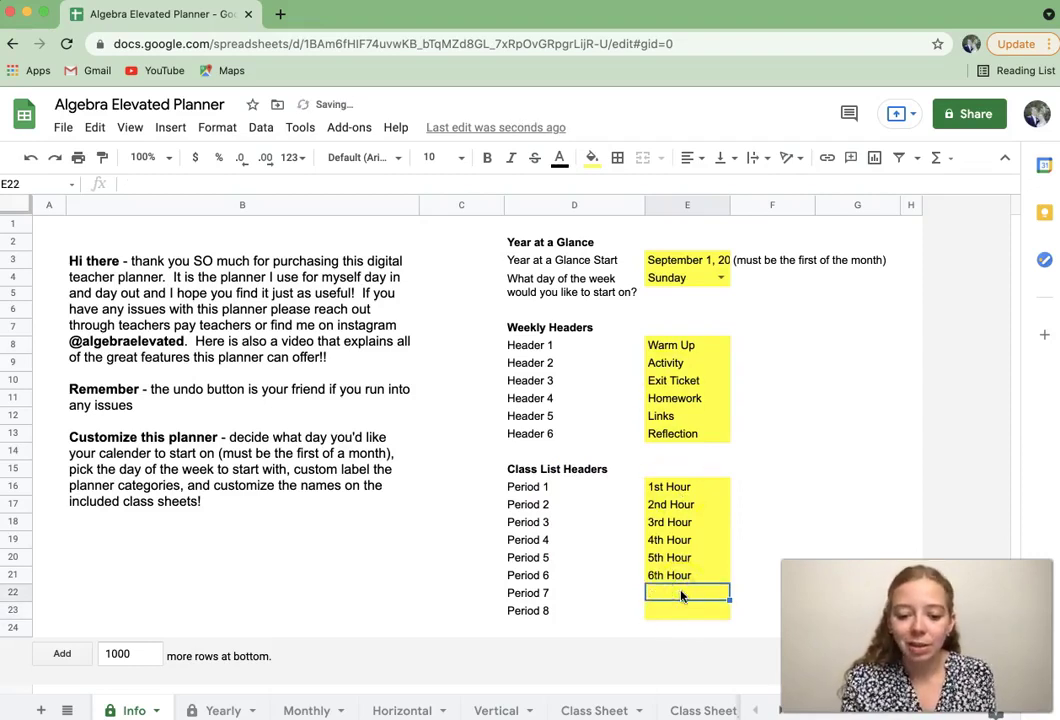
left_click(594, 708)
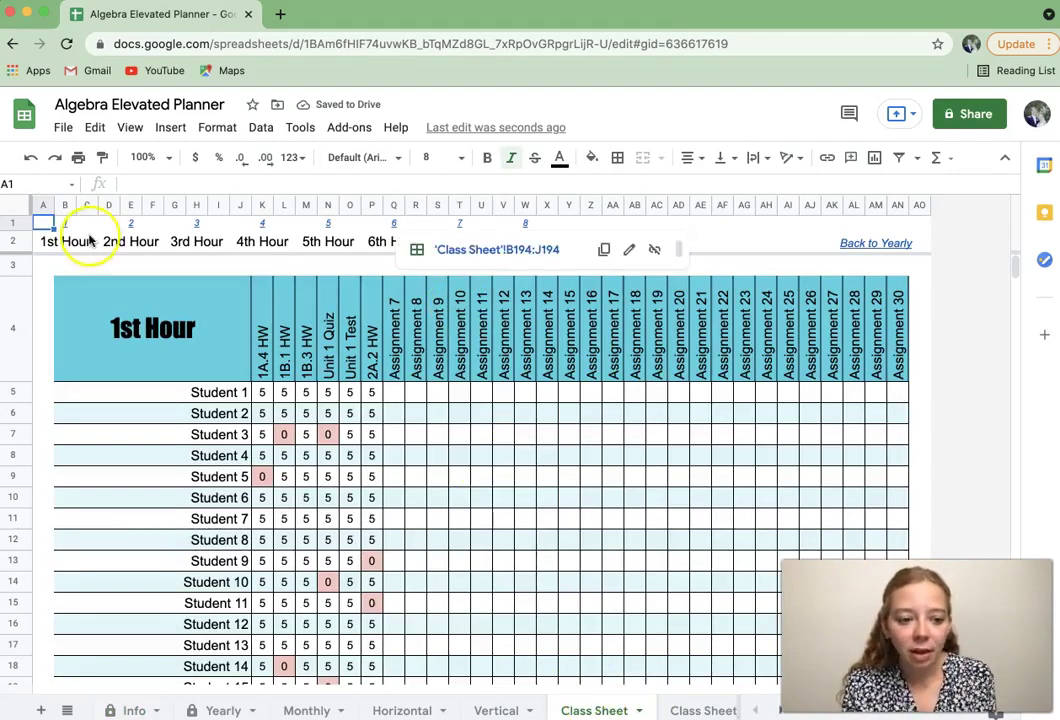
left_click(130, 222)
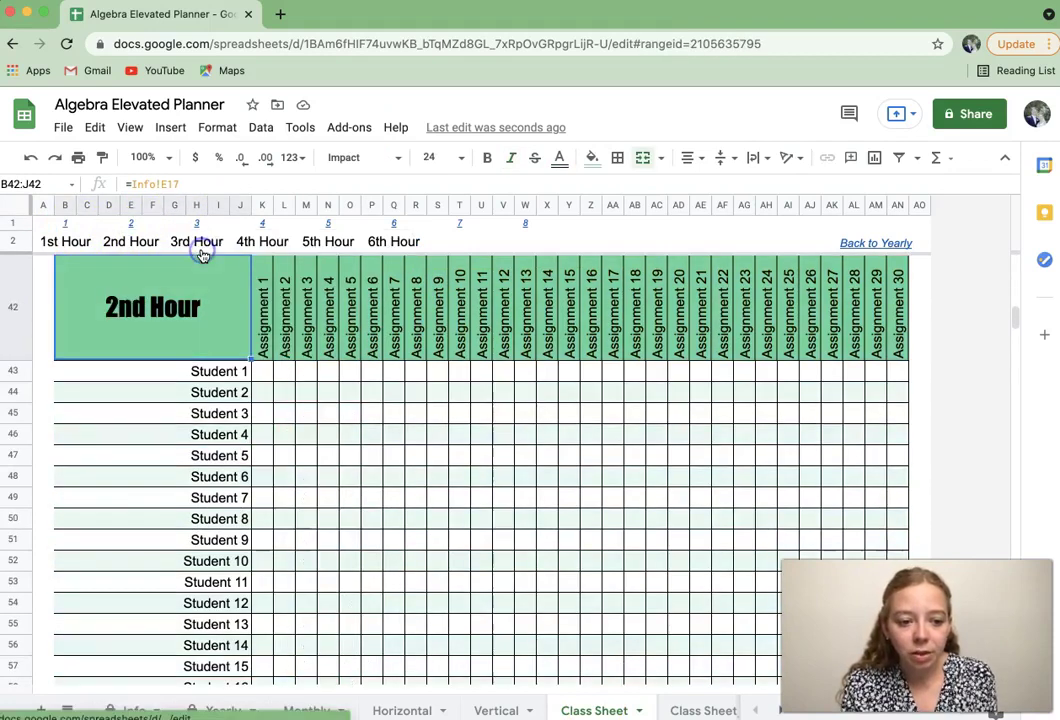
left_click(265, 224)
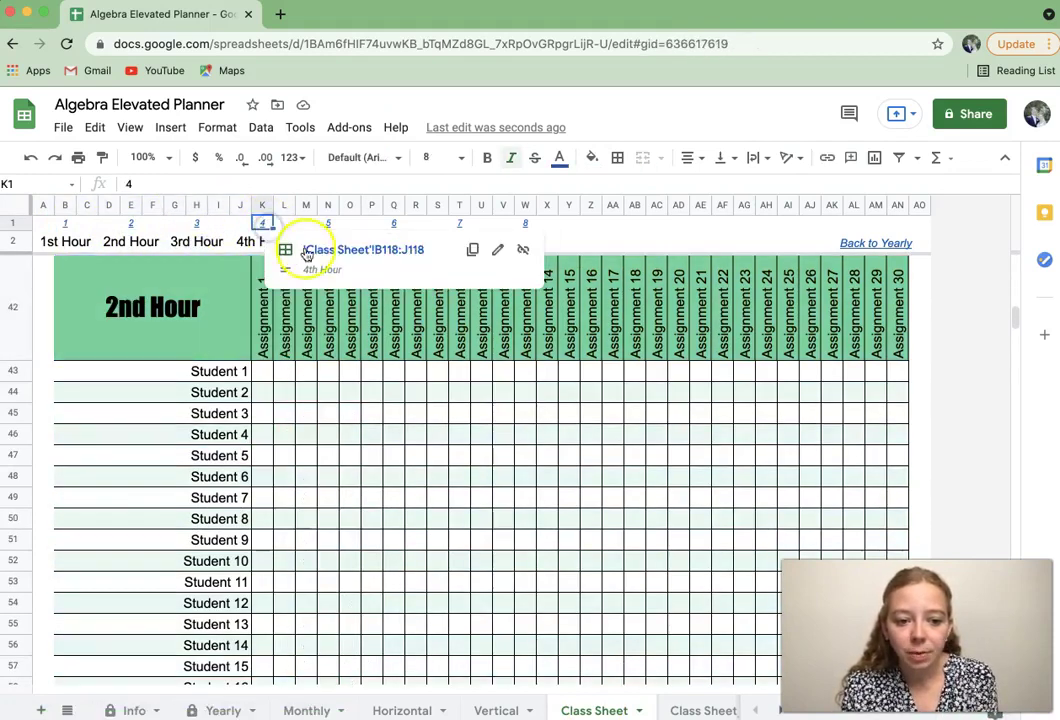
left_click(307, 254)
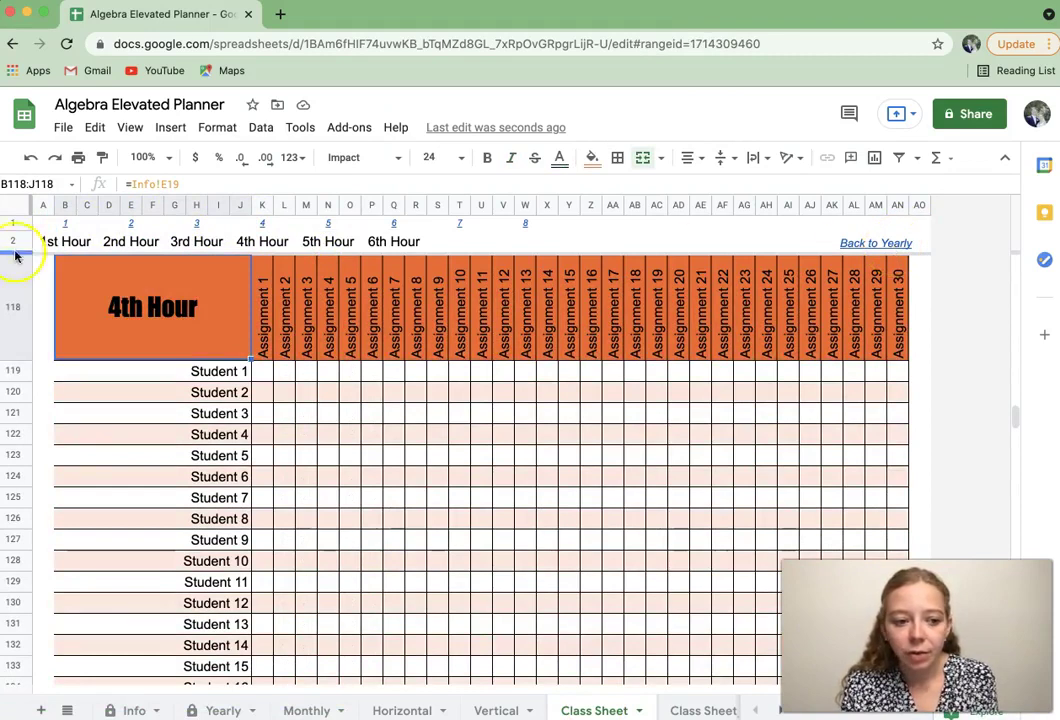
left_click(65, 222)
left_click(157, 255)
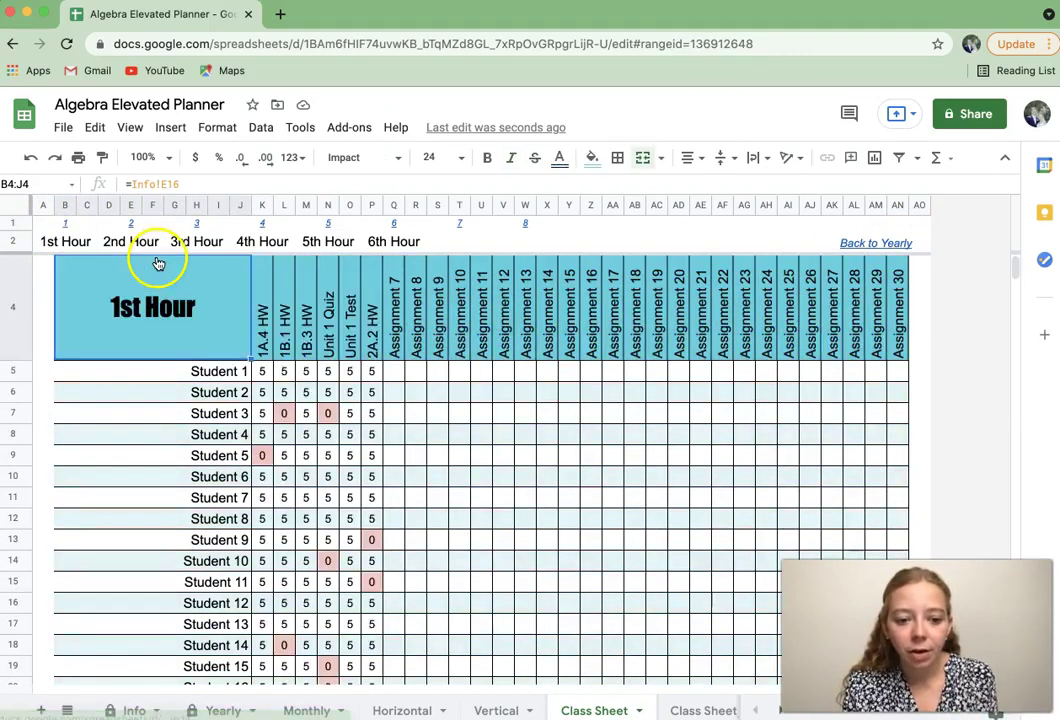
scroll(482, 493, "up", 1)
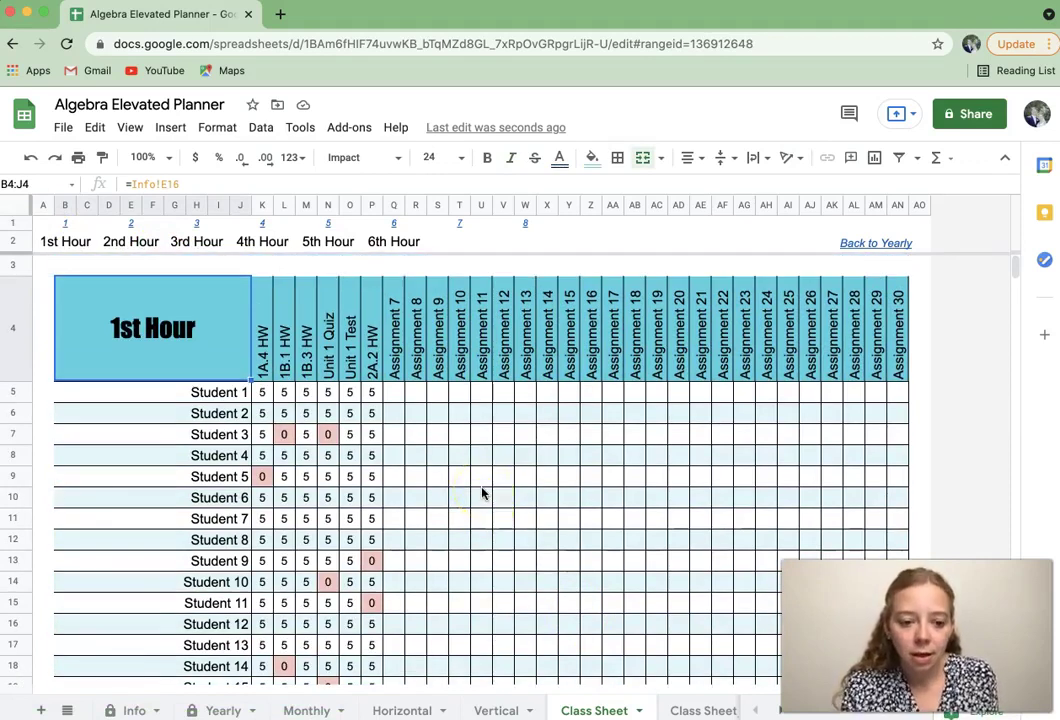
left_click_drag(220, 395, 207, 672)
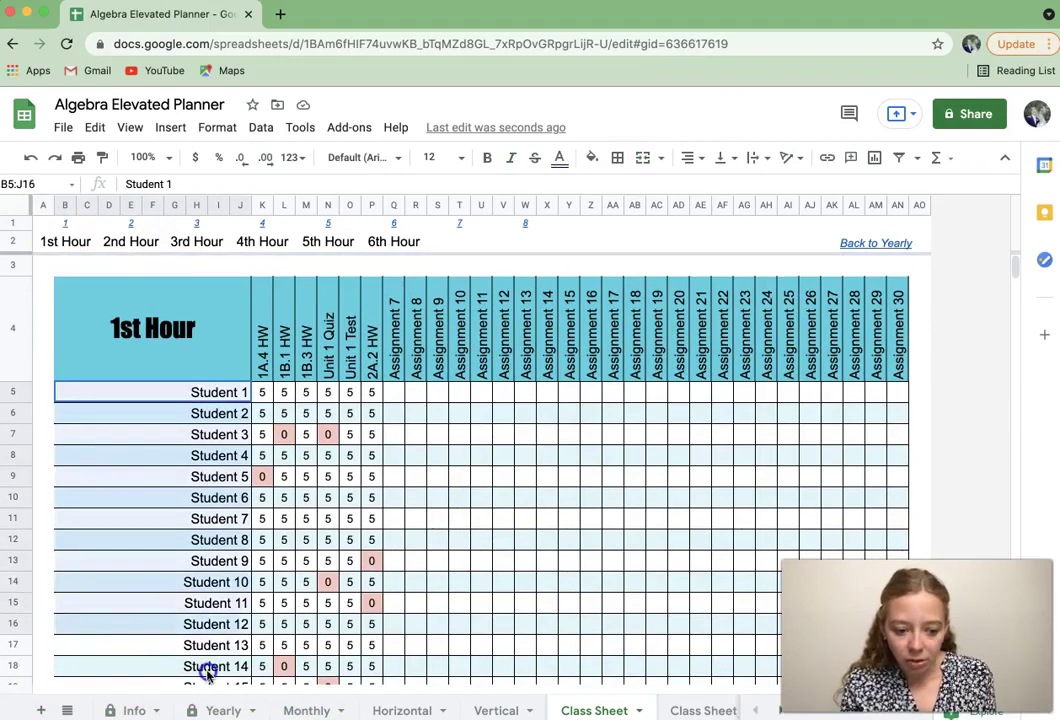
scroll(334, 610, "down", 8)
scroll(334, 610, "up", 1)
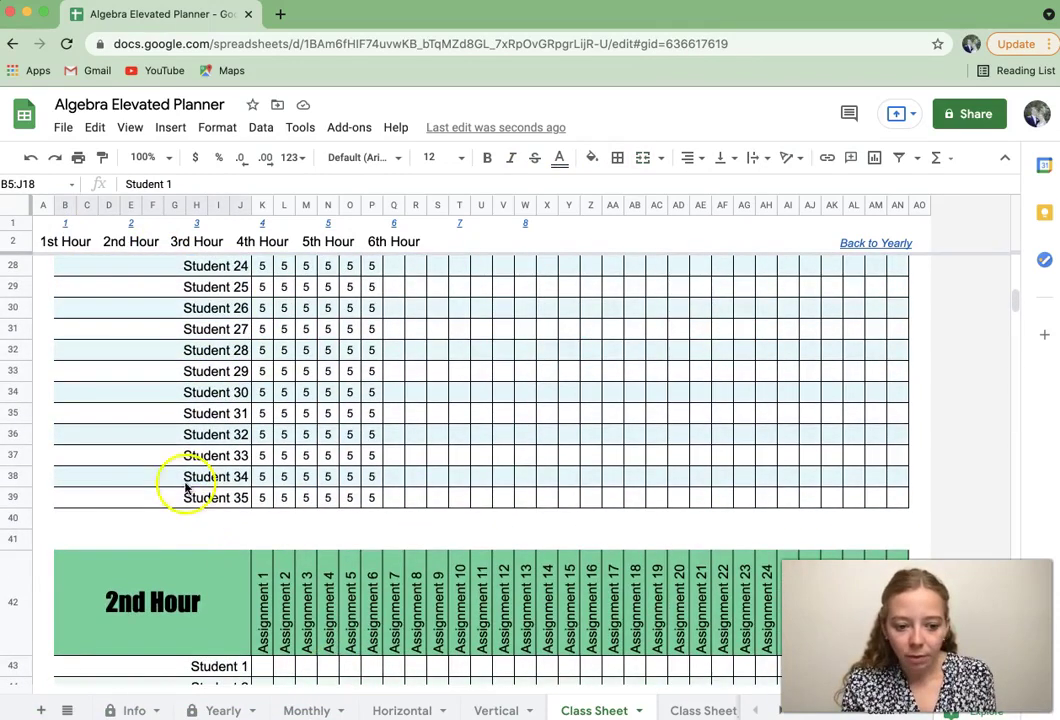
right_click(14, 497)
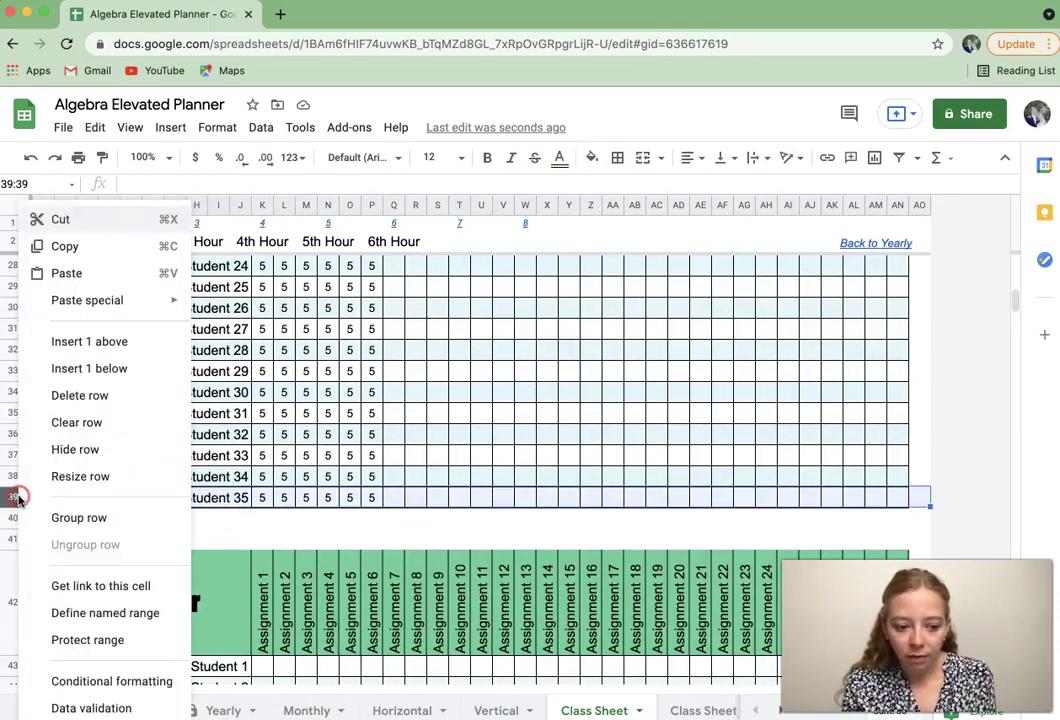
left_click(75, 371)
left_click(104, 492)
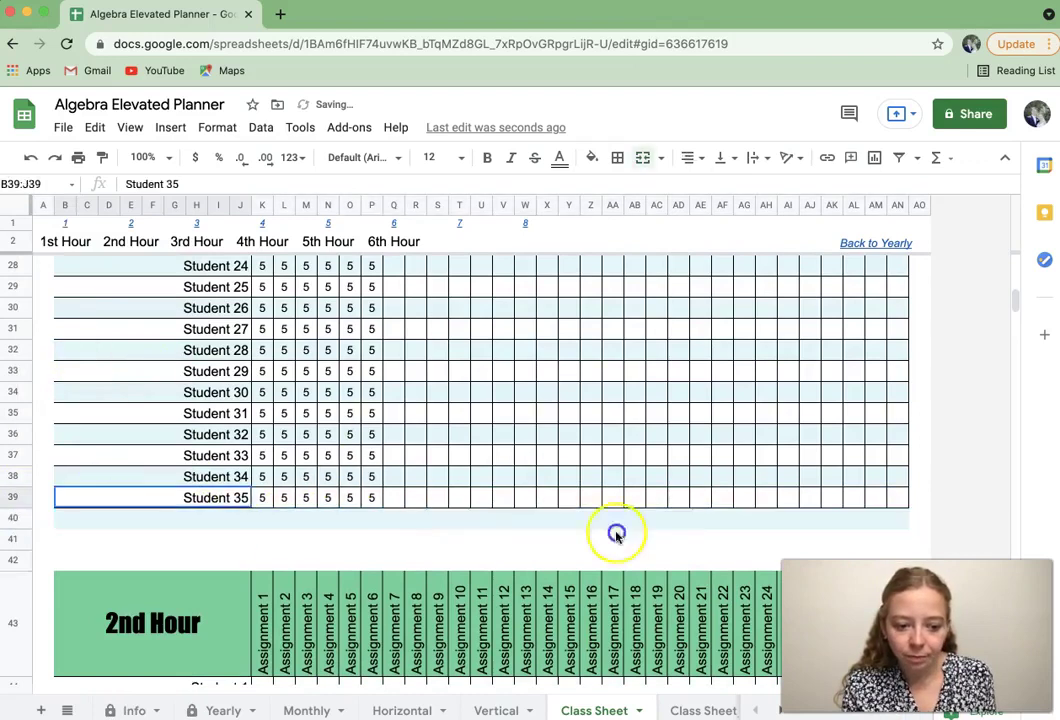
left_click_drag(616, 534, 769, 497)
left_click(771, 516)
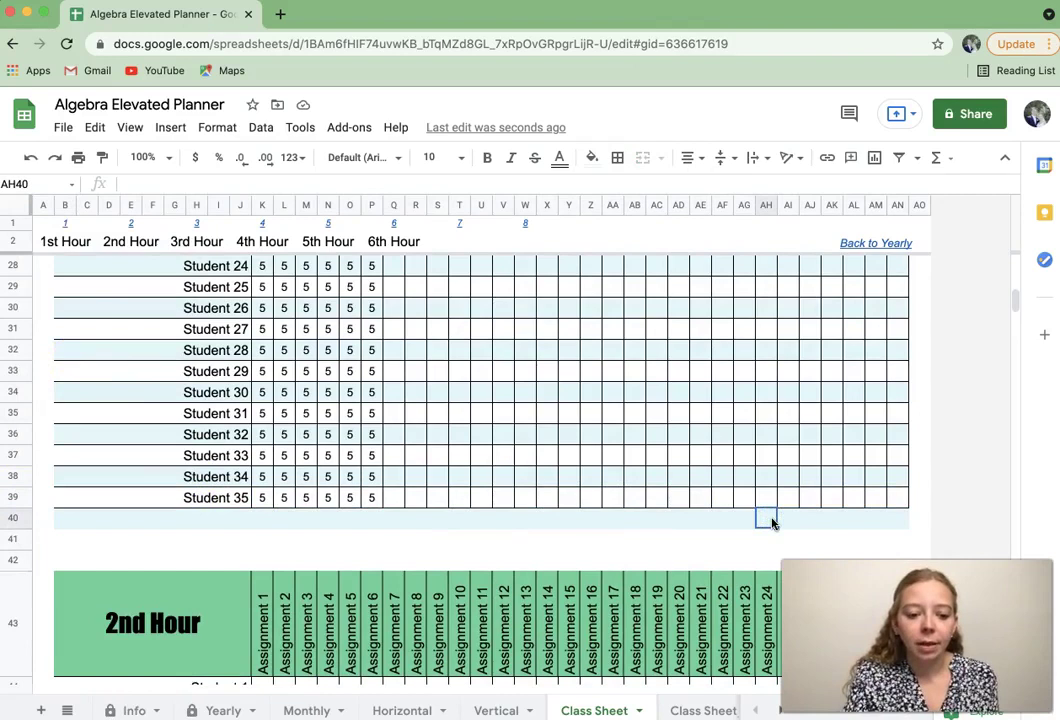
key("ctrl+z")
left_click(686, 485)
scroll(688, 484, "up", 8)
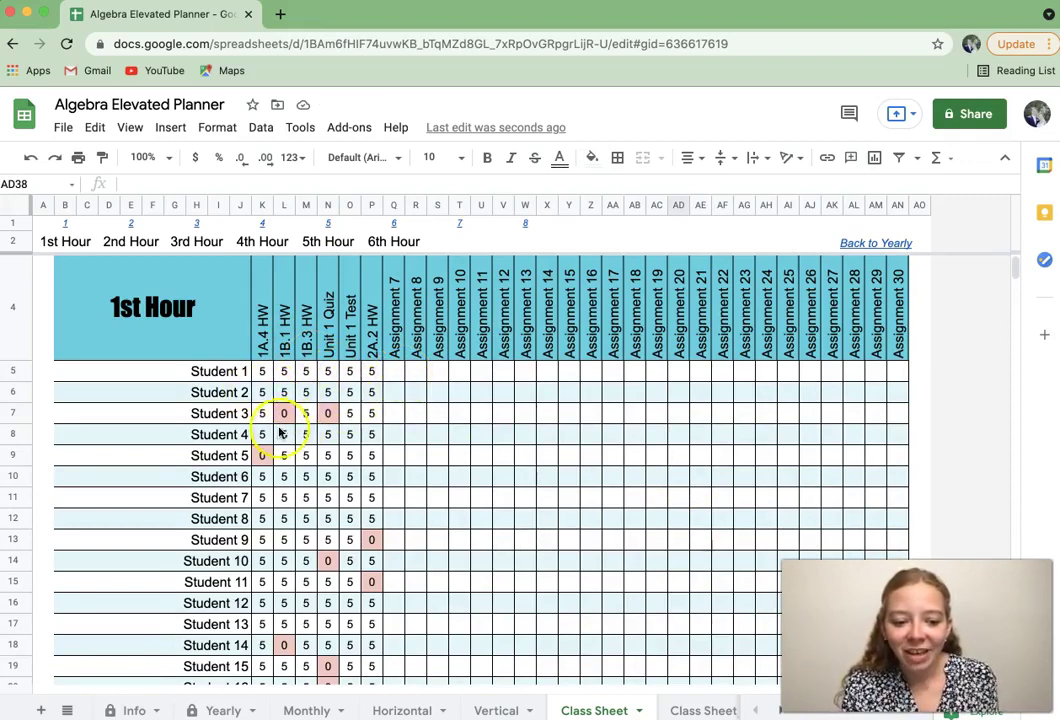
scroll(340, 560, "down", 3)
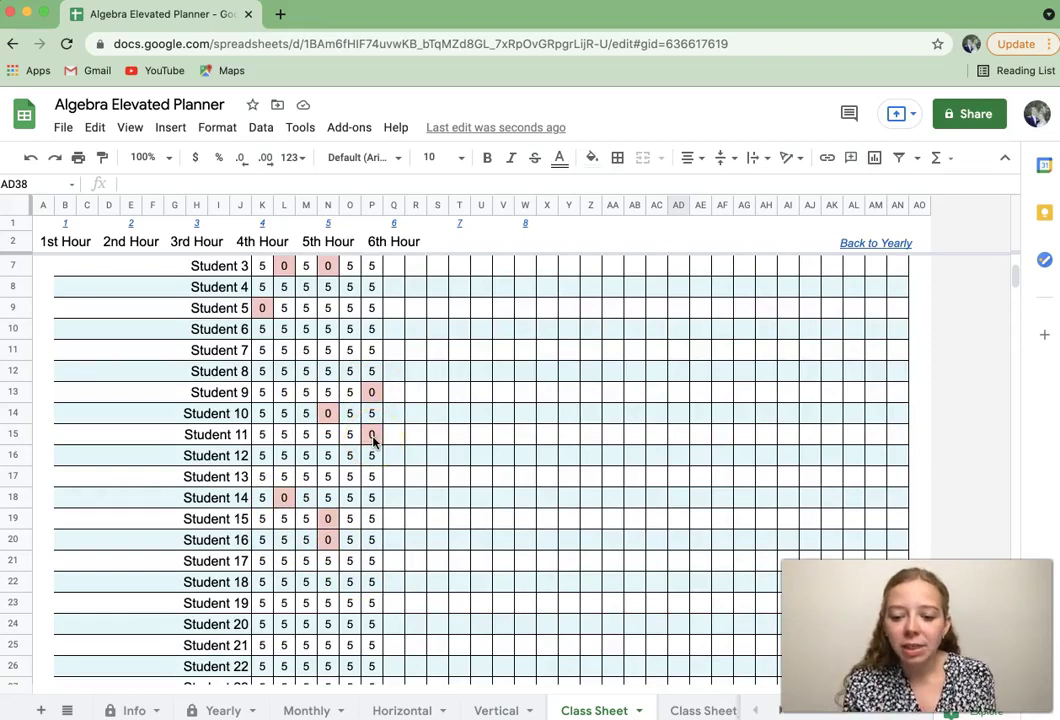
scroll(373, 440, "up", 3)
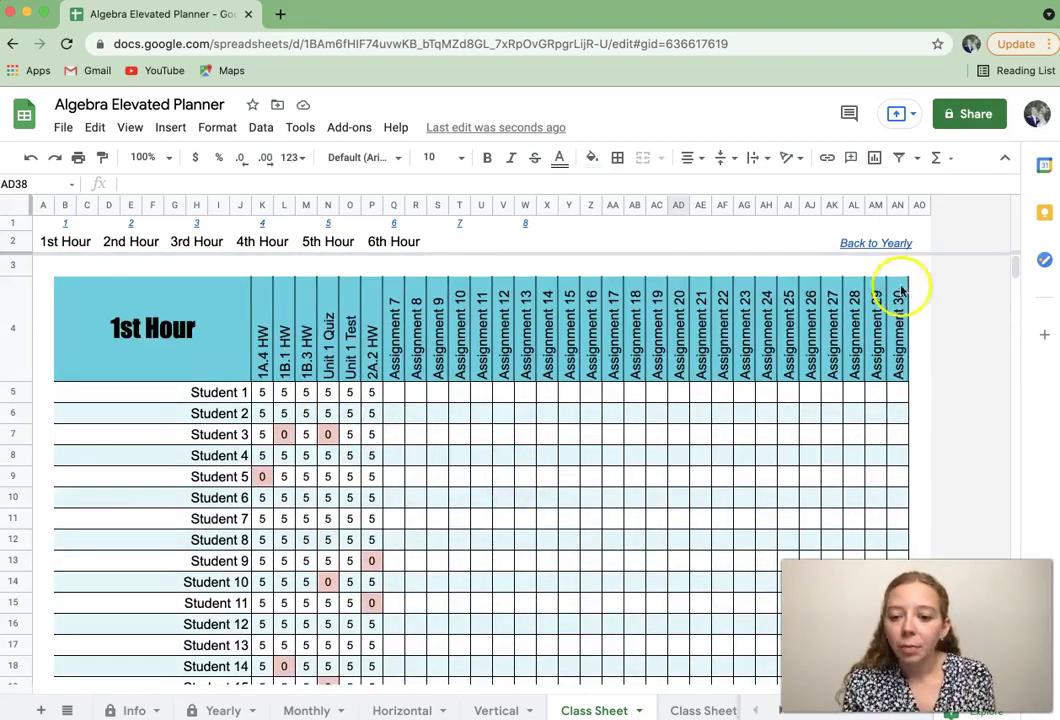
left_click(898, 204)
left_click(870, 204)
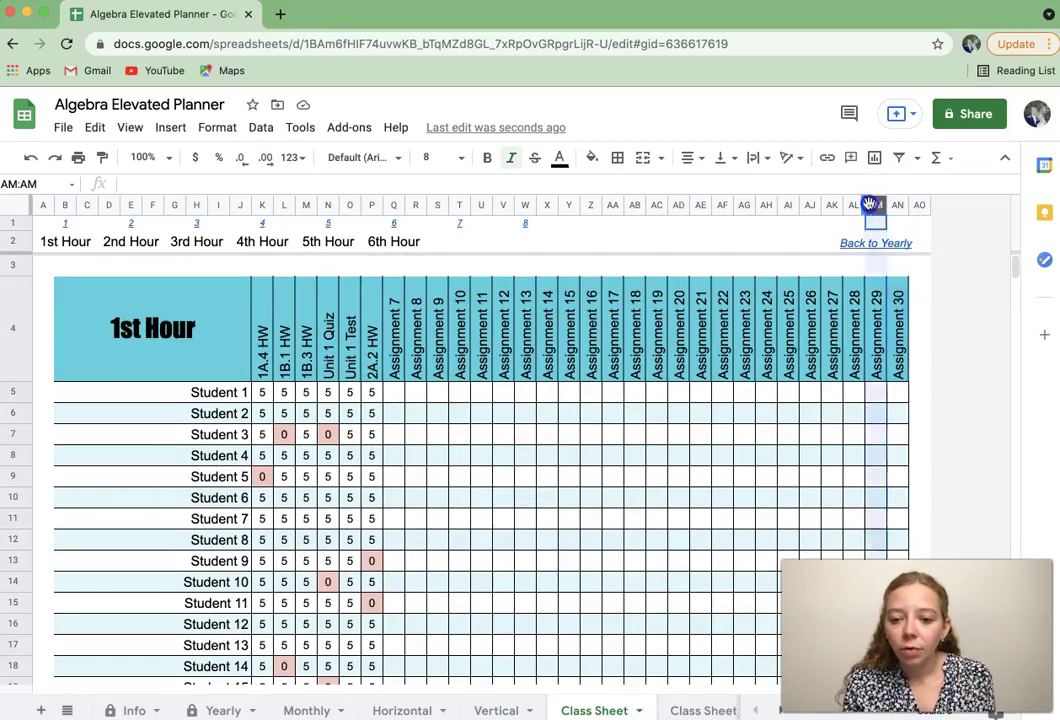
right_click(872, 205)
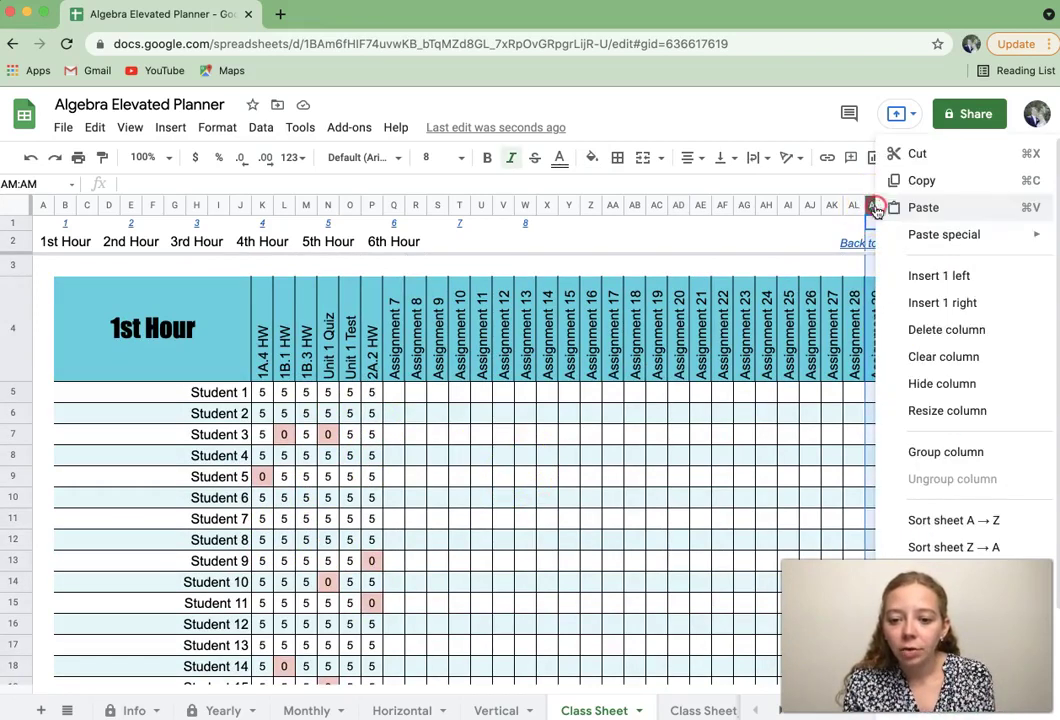
left_click(918, 302)
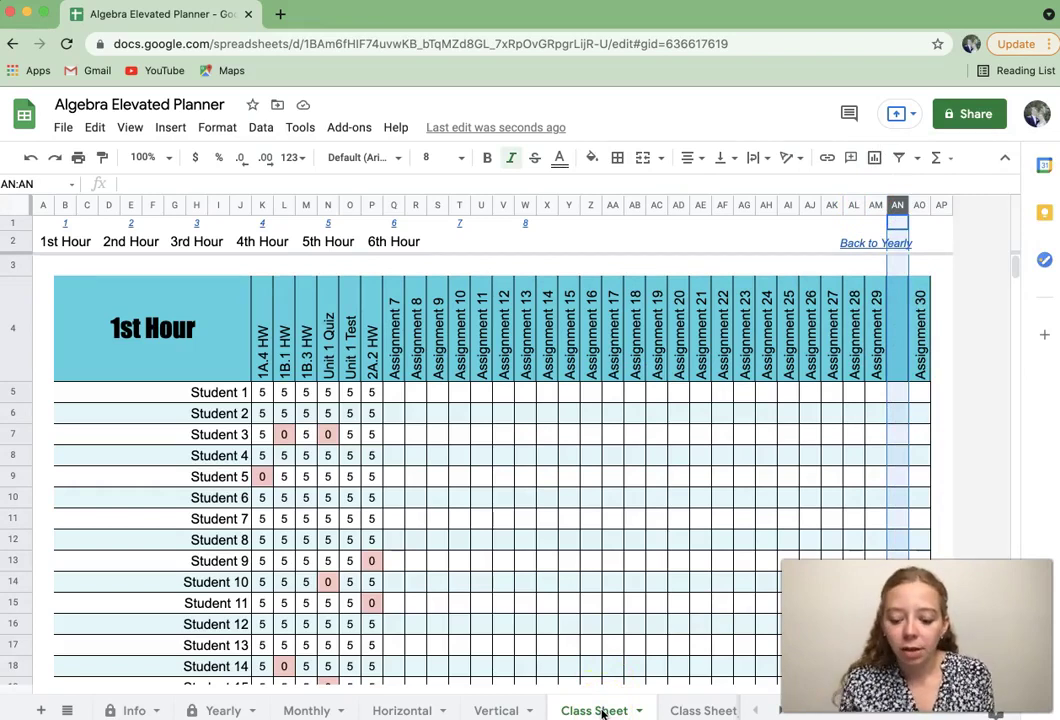
left_click(560, 644)
left_click(633, 480)
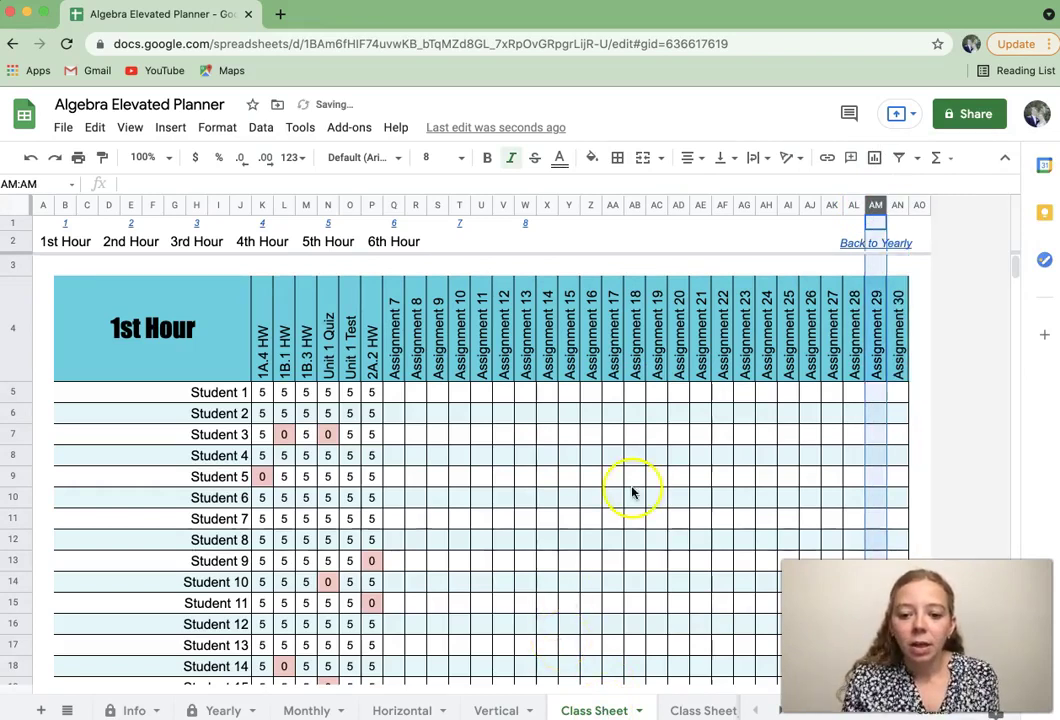
On Class Sheet_Boxes, tick the Assignment 2 checkboxes for Students 1, 2 and 3.
left_click(695, 712)
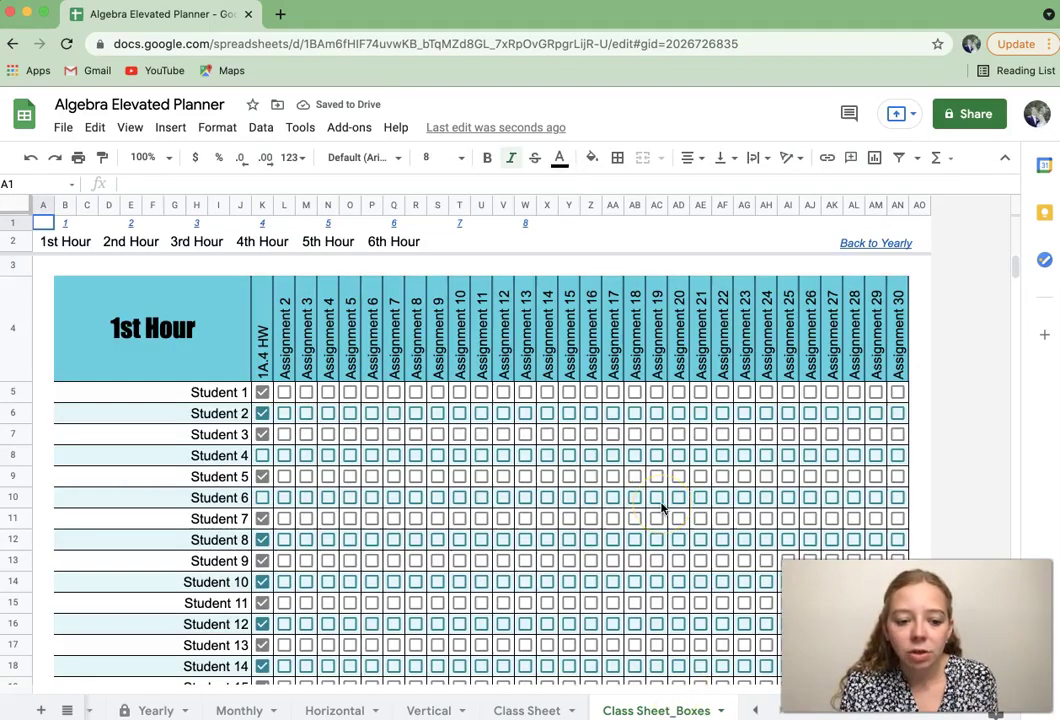
left_click(284, 392)
left_click(284, 413)
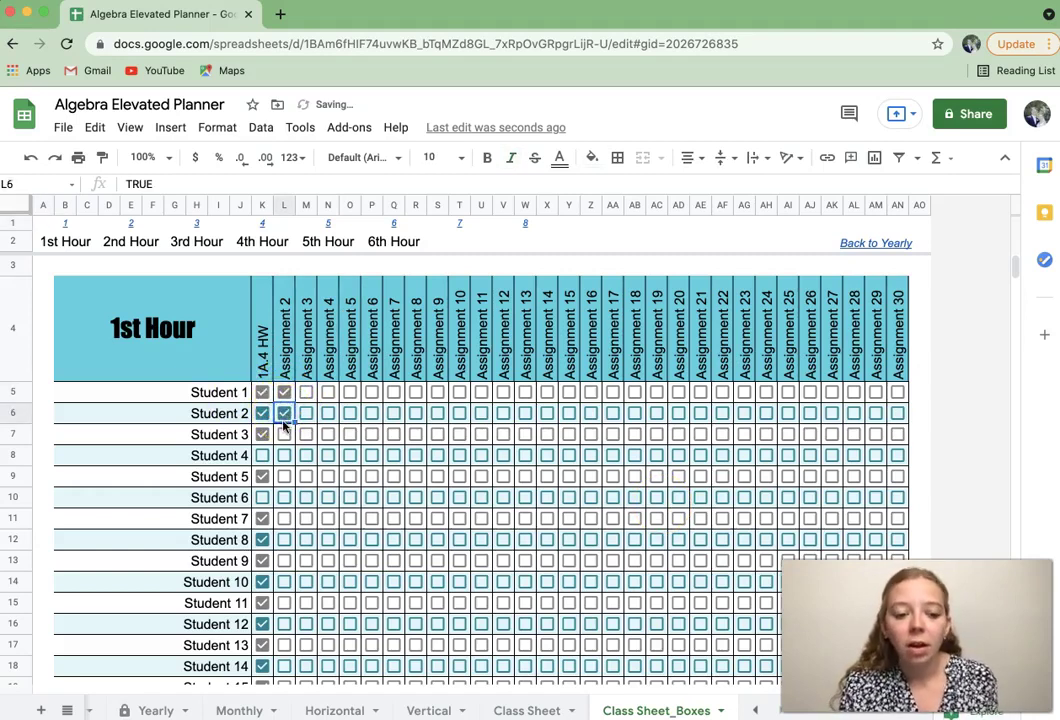
left_click(284, 434)
left_click(285, 463)
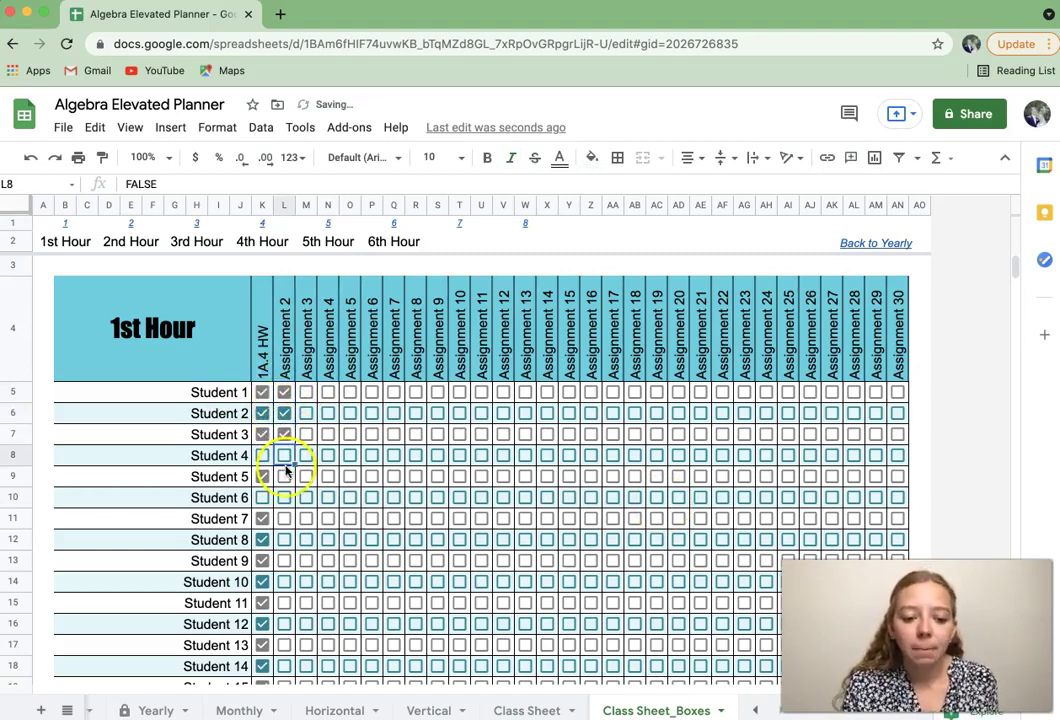
Fill the Assignment 7 column with a score of 5 for every 1st Hour student.
left_click(527, 710)
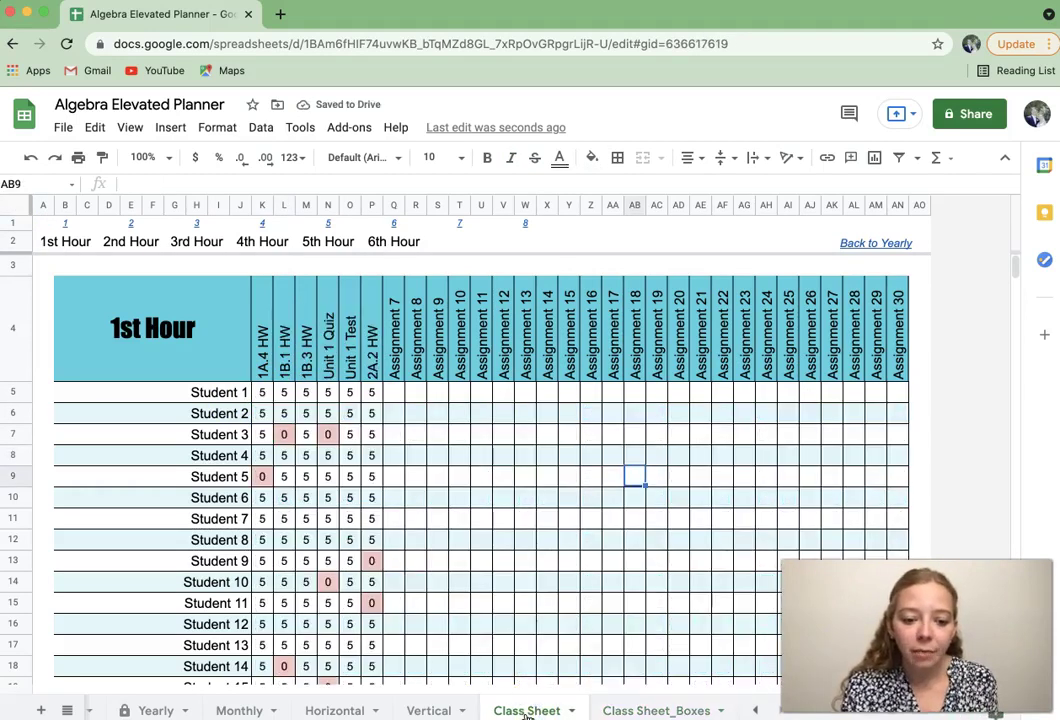
left_click(394, 394)
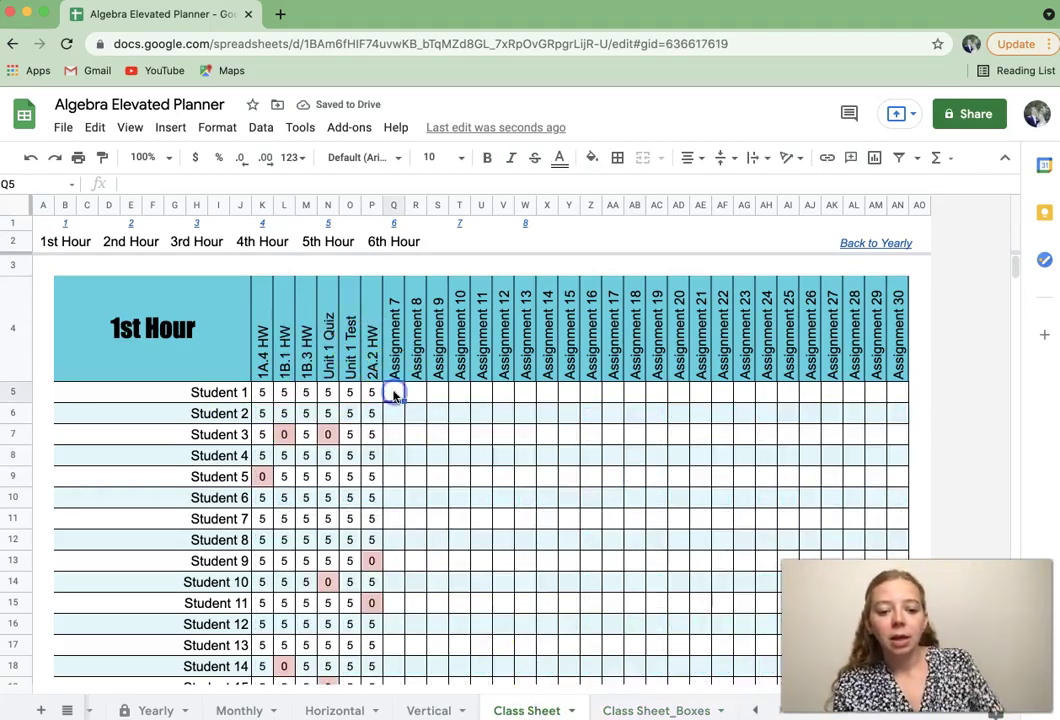
type("5")
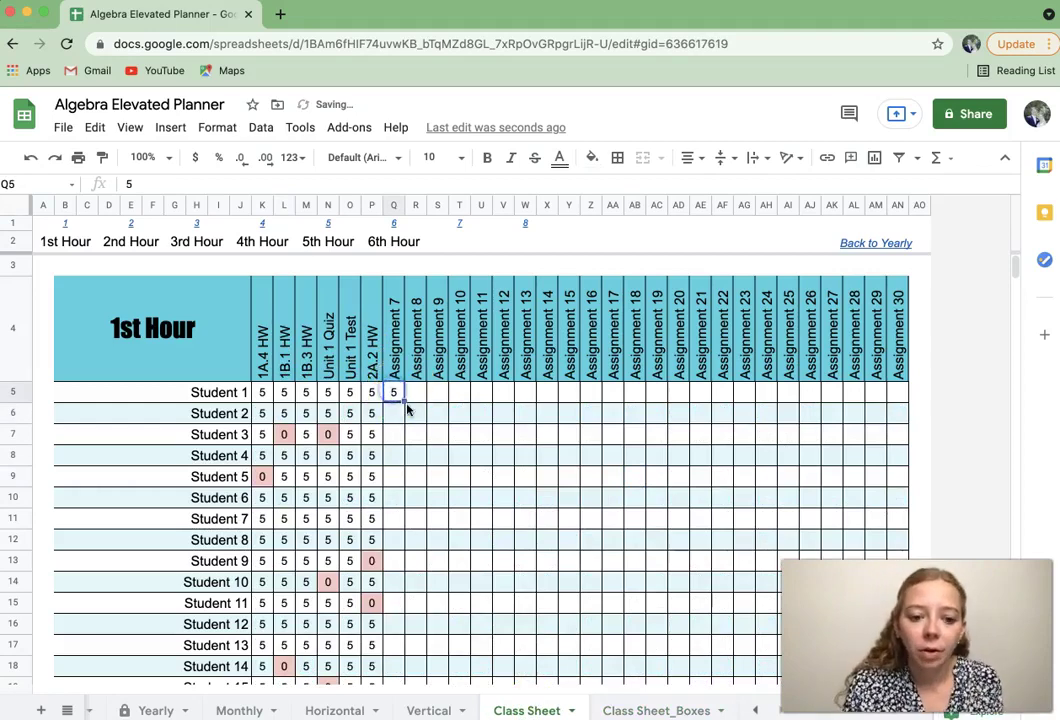
left_click_drag(405, 400, 383, 356)
scroll(454, 348, "up", 3)
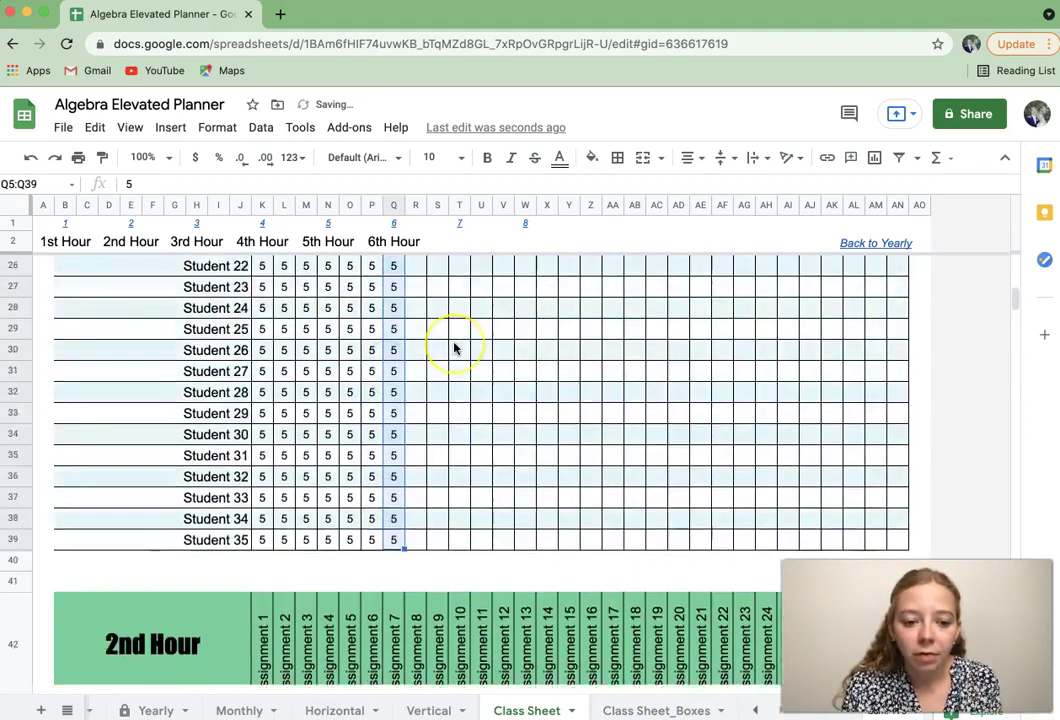
scroll(454, 348, "up", 10)
scroll(454, 348, "down", 2)
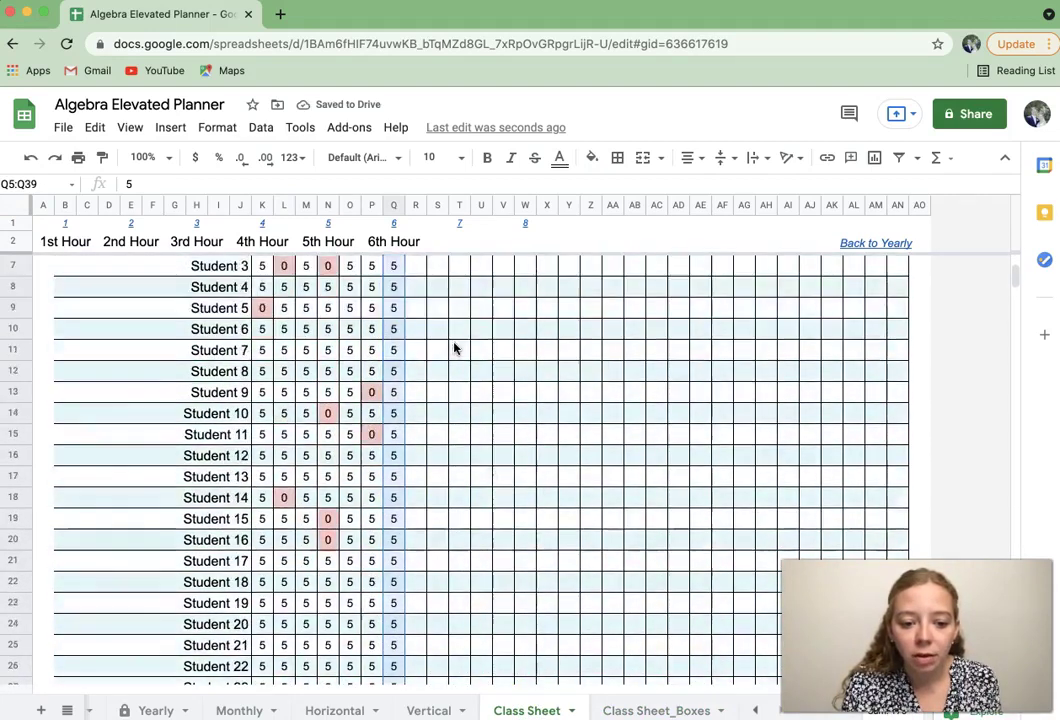
scroll(454, 348, "down", 1)
Change the Assignment 7 scores for Students 6 and 18 to 0.
left_click(394, 308)
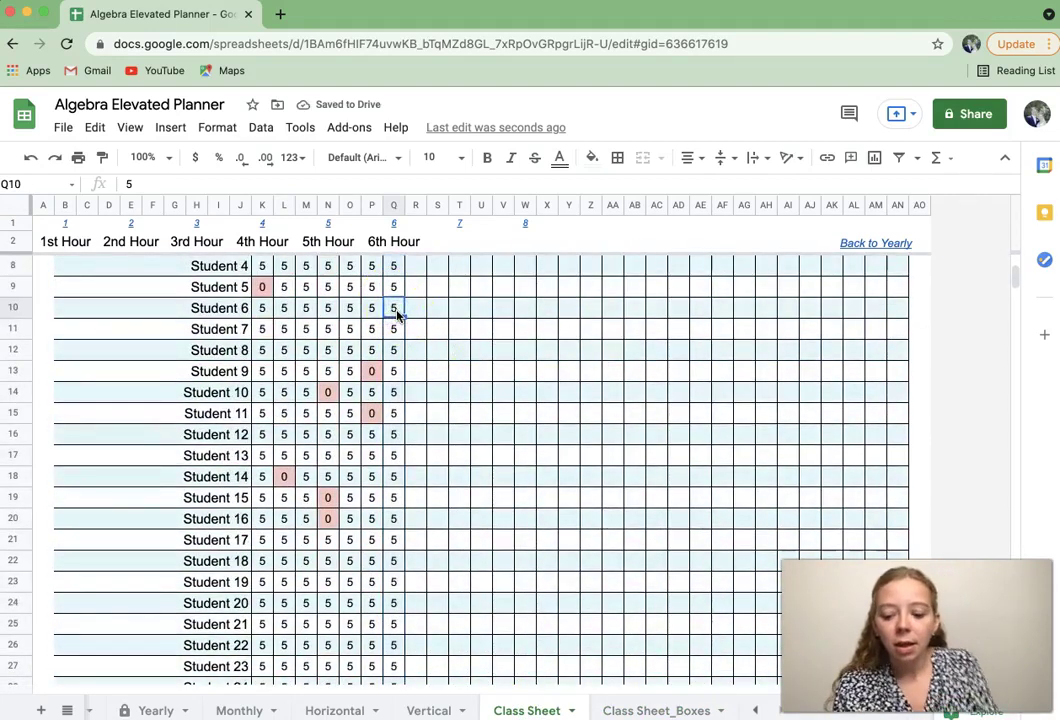
type("0")
key("Return")
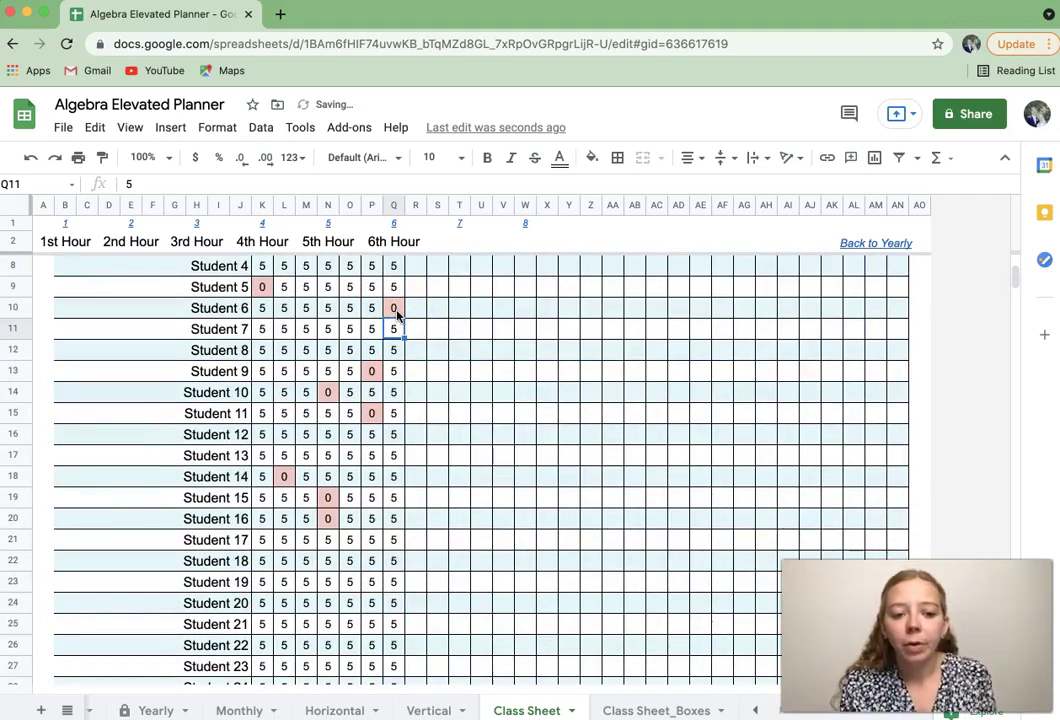
left_click(393, 563)
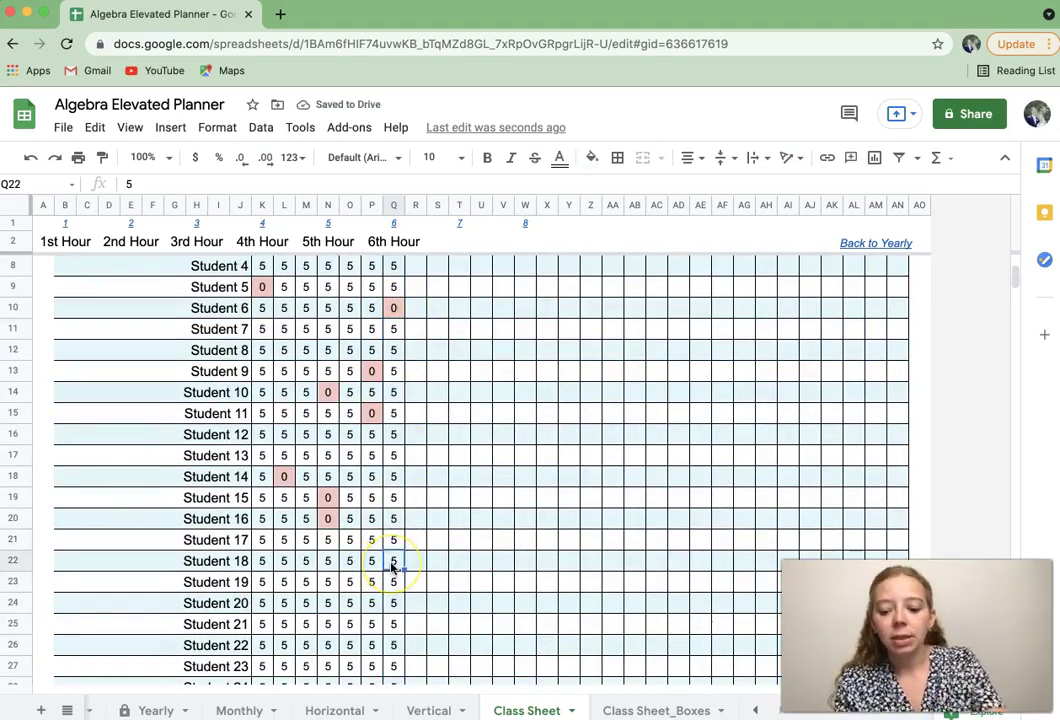
type("0")
key("Return")
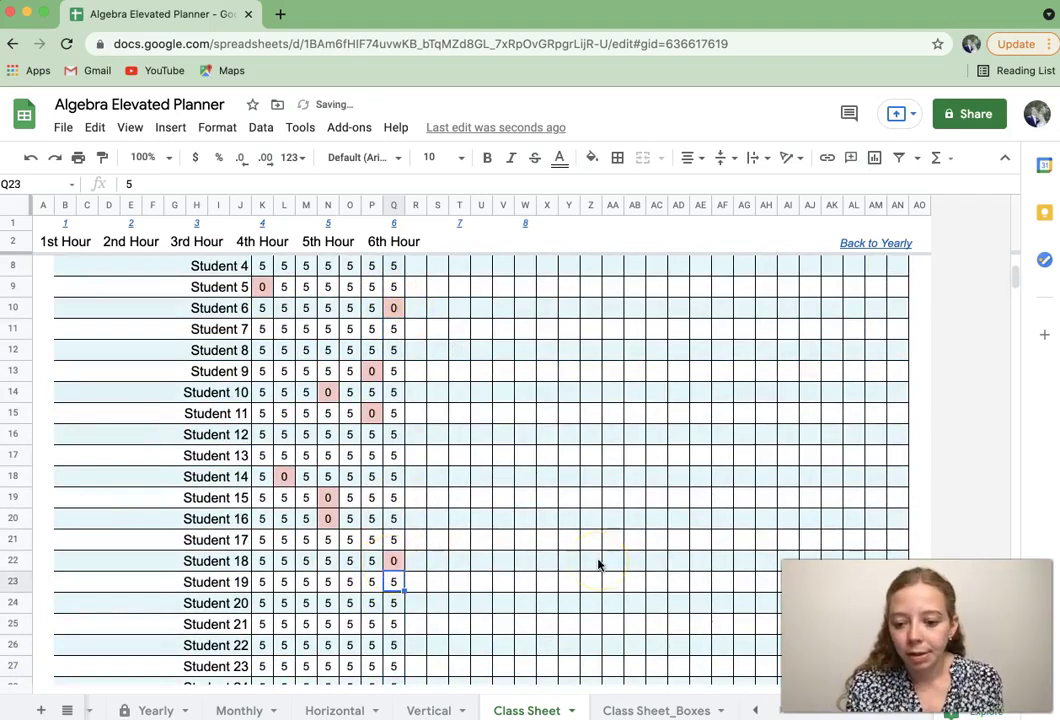
scroll(598, 565, "up", 3)
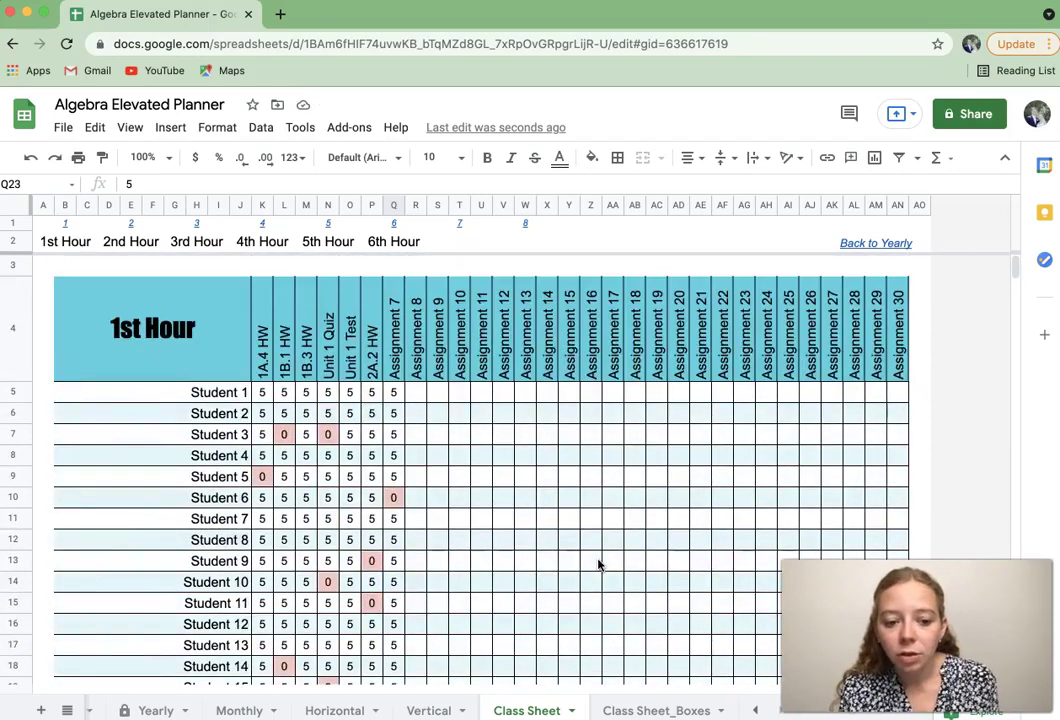
Look through the checkbox class sheet and Yearly calendar, then return to Info.
left_click(676, 703)
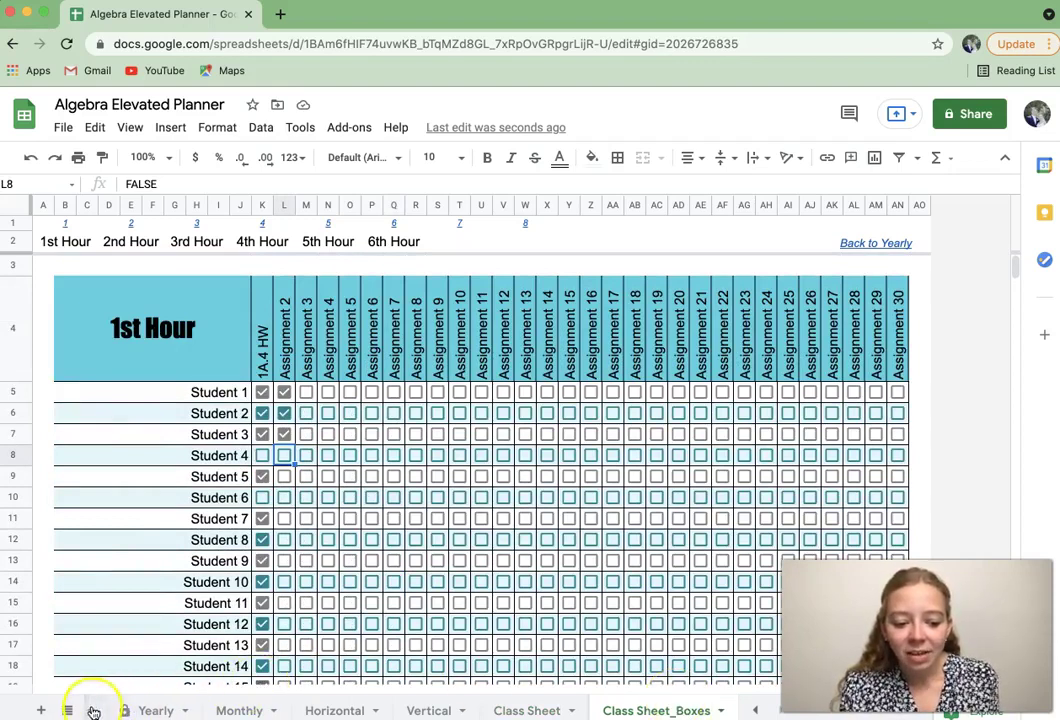
left_click(135, 710)
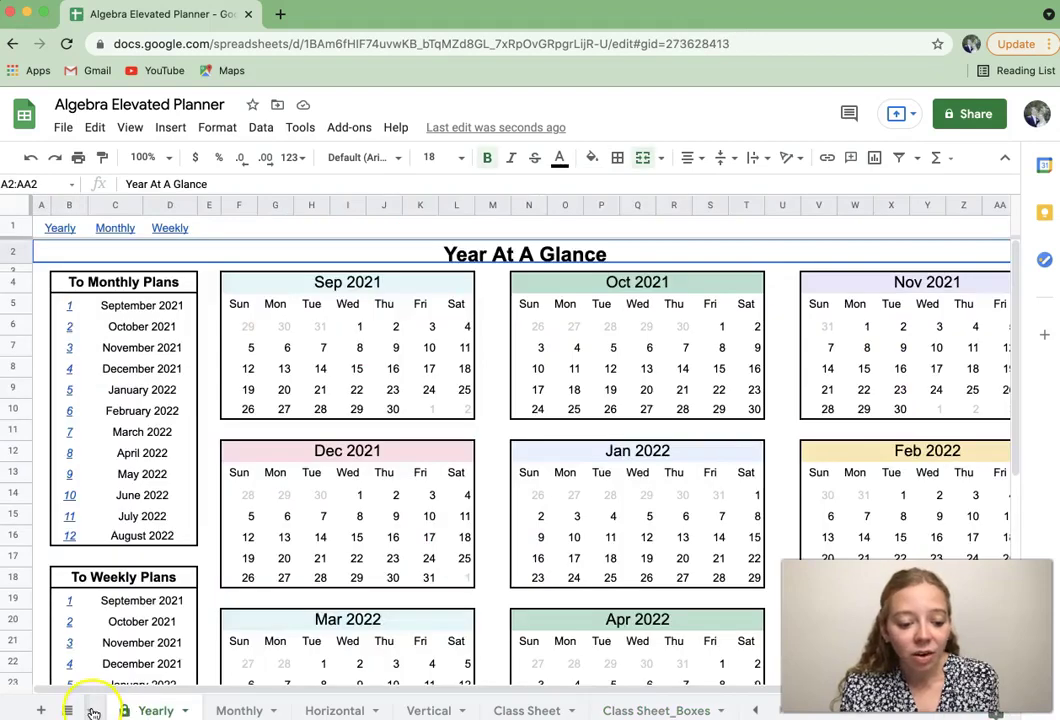
left_click(92, 711)
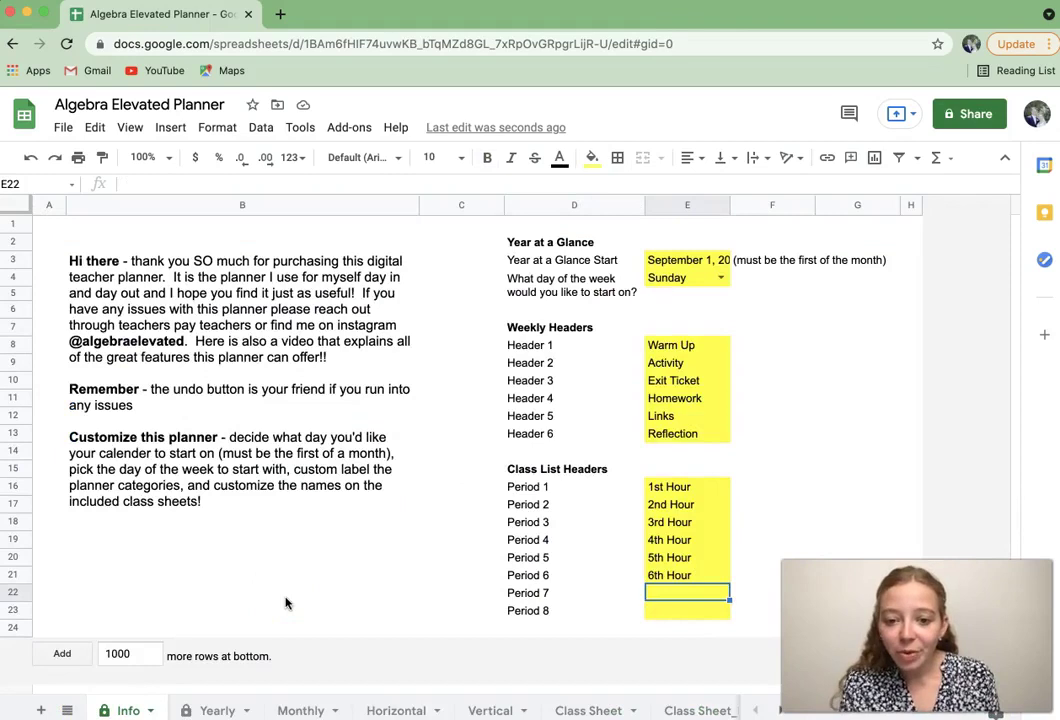
Use the E3 date picker to set the year start date to September 1.
double_click(684, 261)
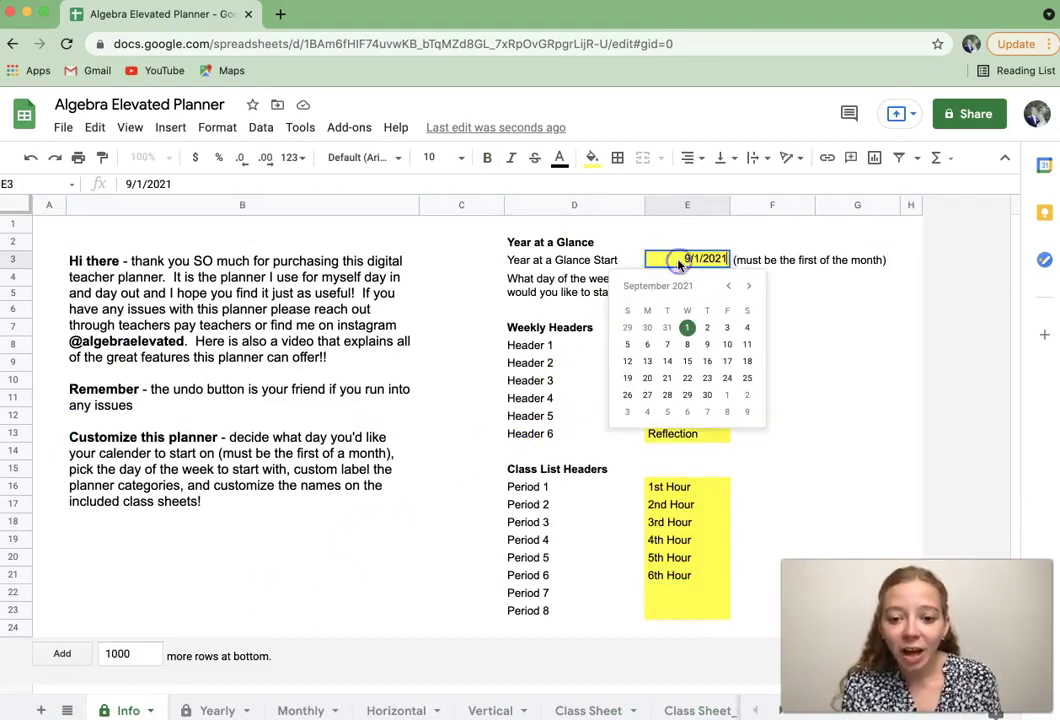
left_click(751, 288)
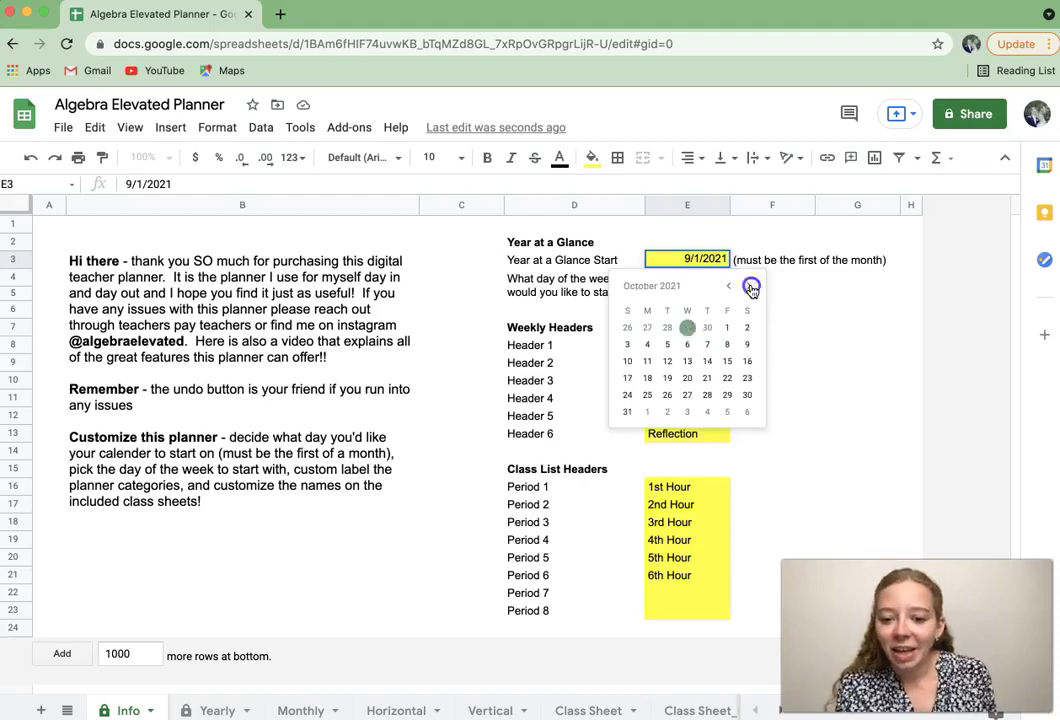
left_click(751, 288)
left_click(751, 288)
left_click(751, 288)
left_click(751, 288)
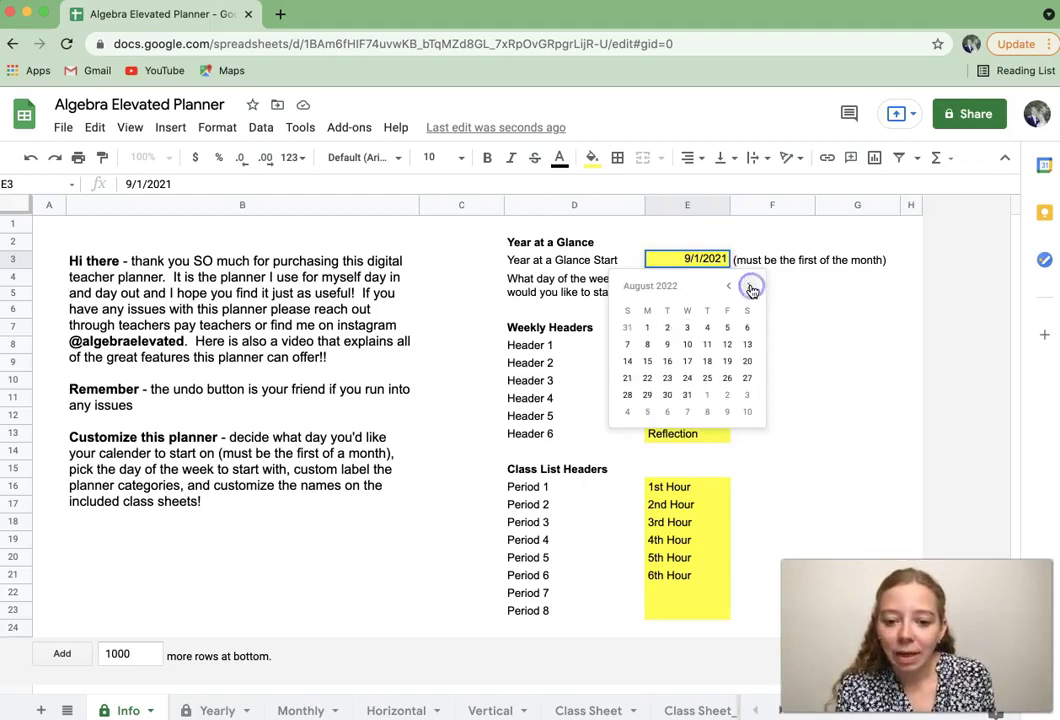
left_click(751, 288)
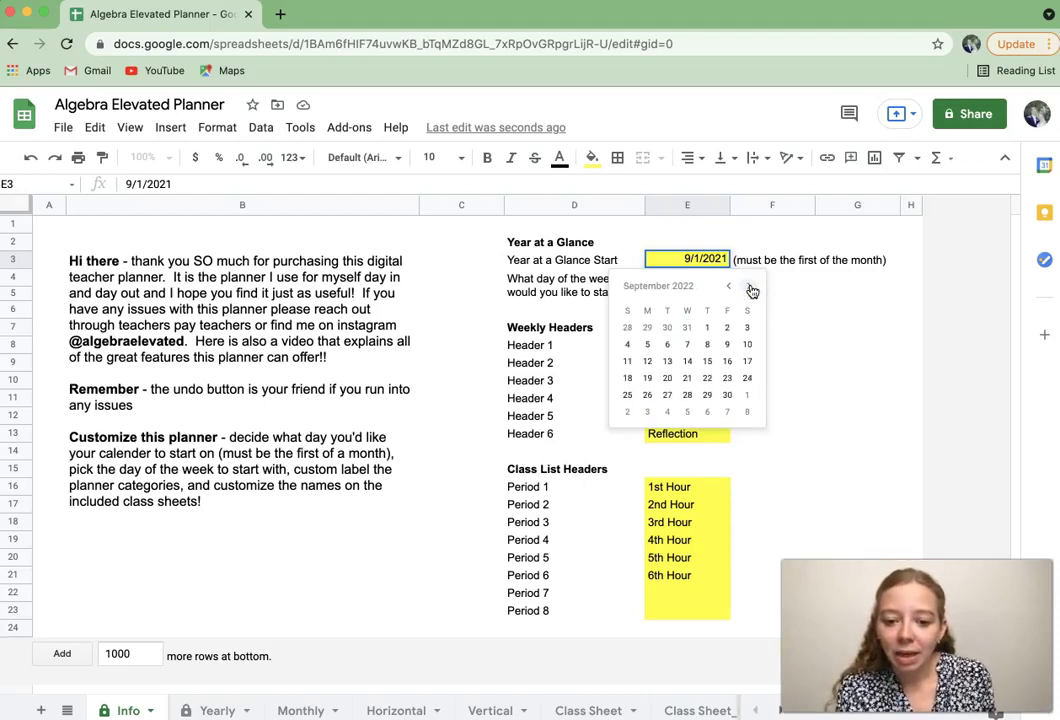
left_click(708, 328)
left_click(857, 377)
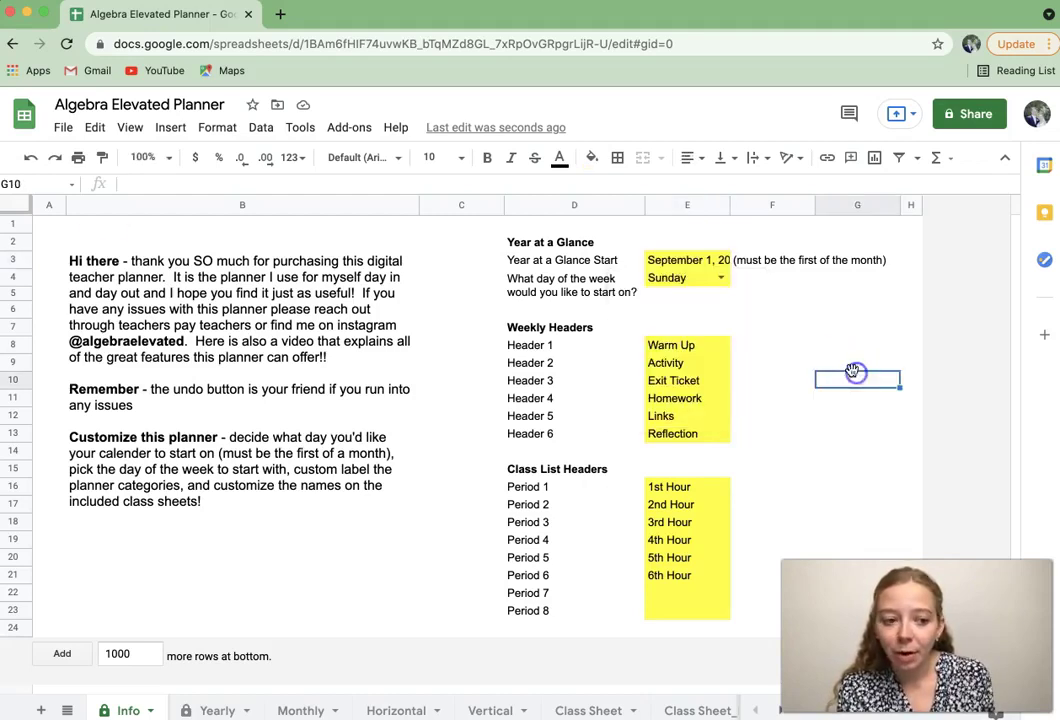
left_click(63, 128)
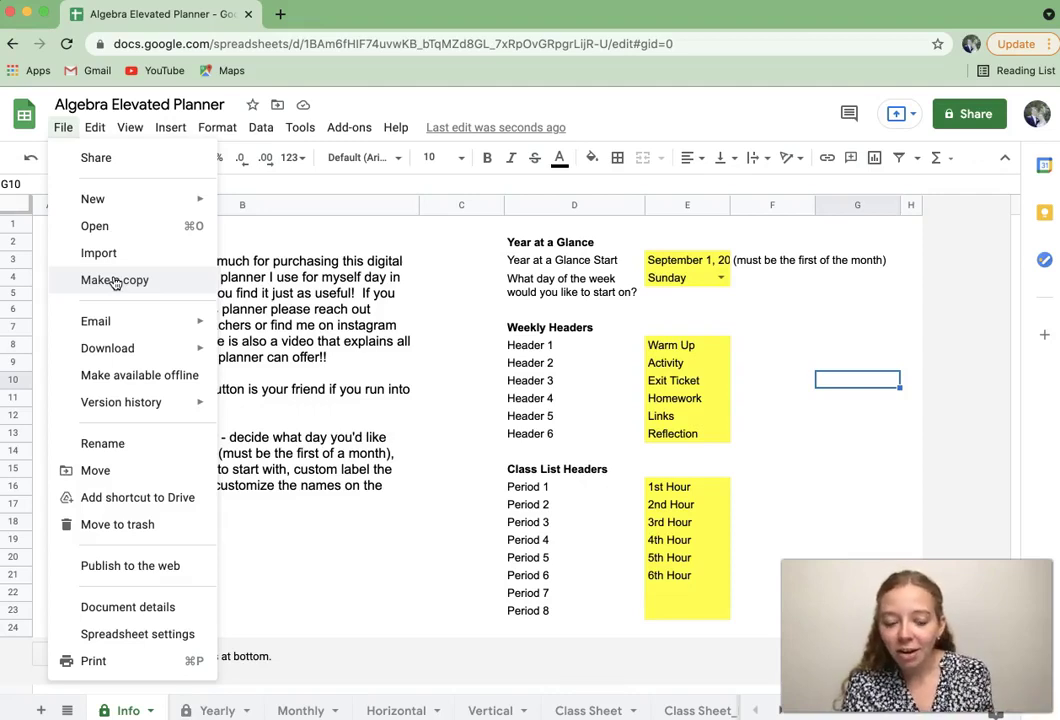
left_click(563, 282)
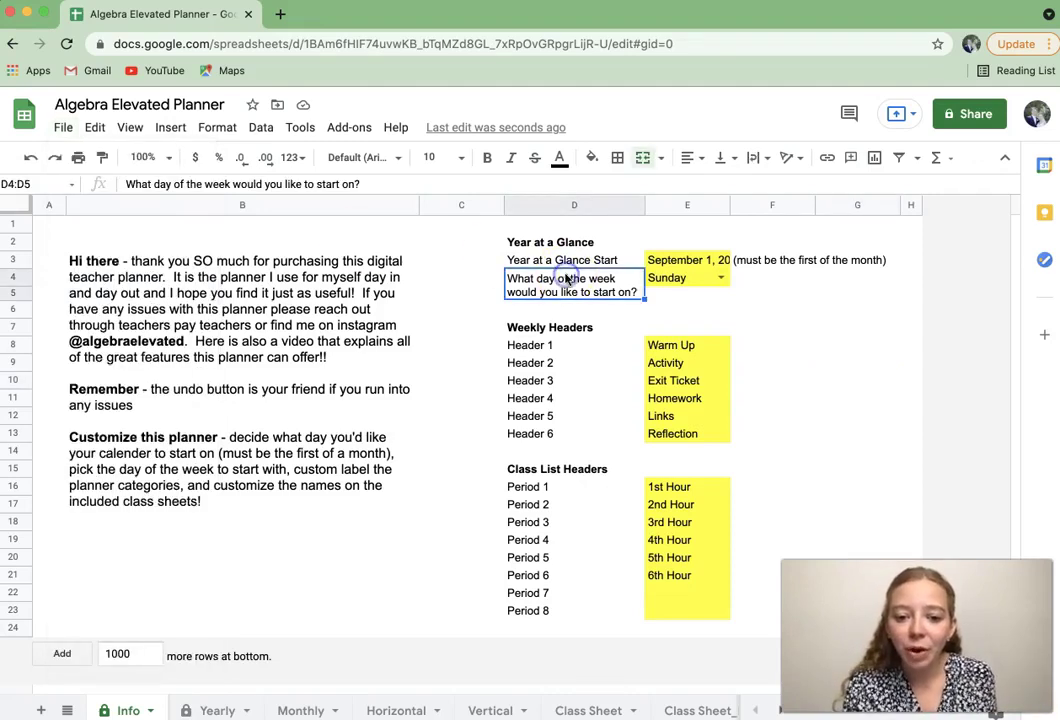
left_click(968, 117)
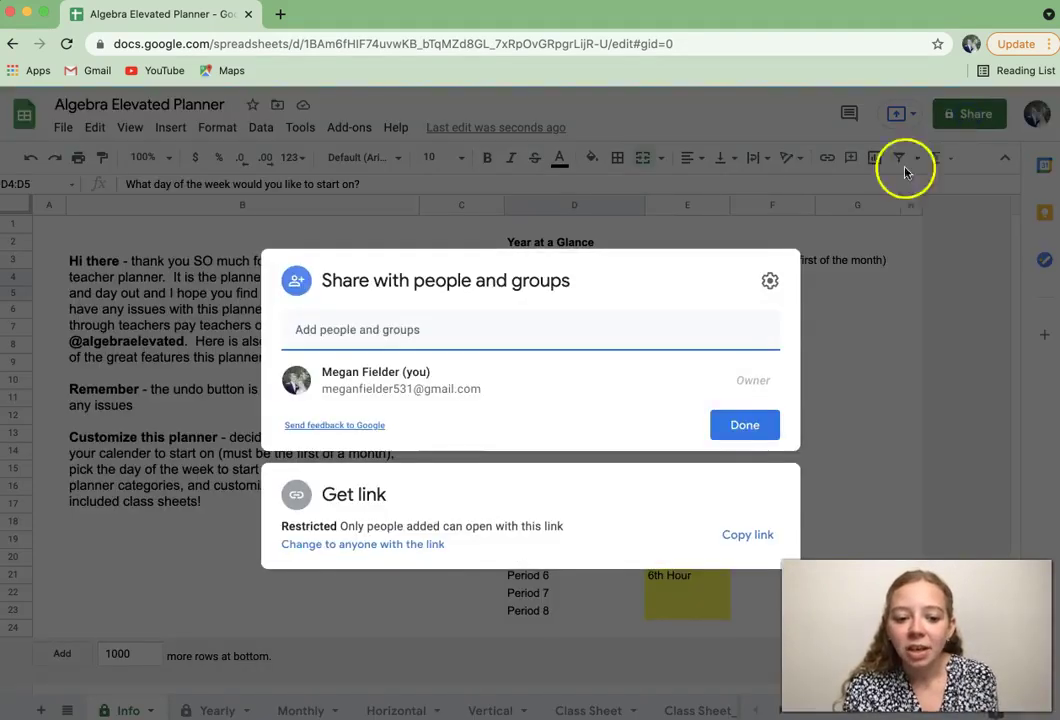
left_click(948, 373)
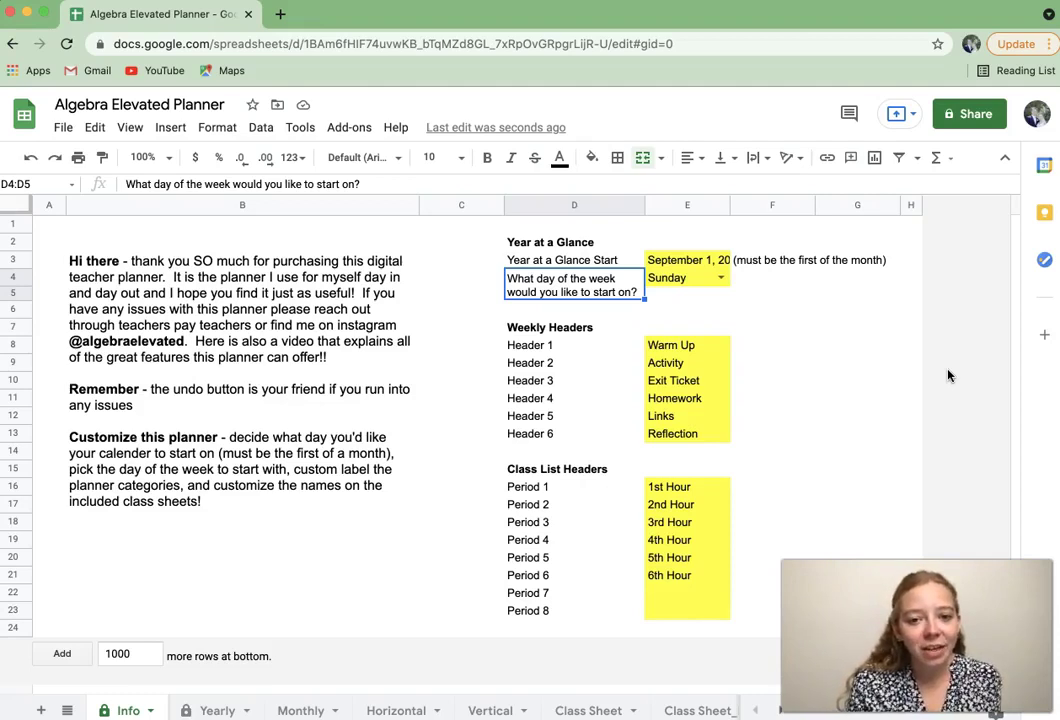
Return to the Yearly sheet's Year At A Glance calendars beginning with Sep 2021.
left_click(214, 711)
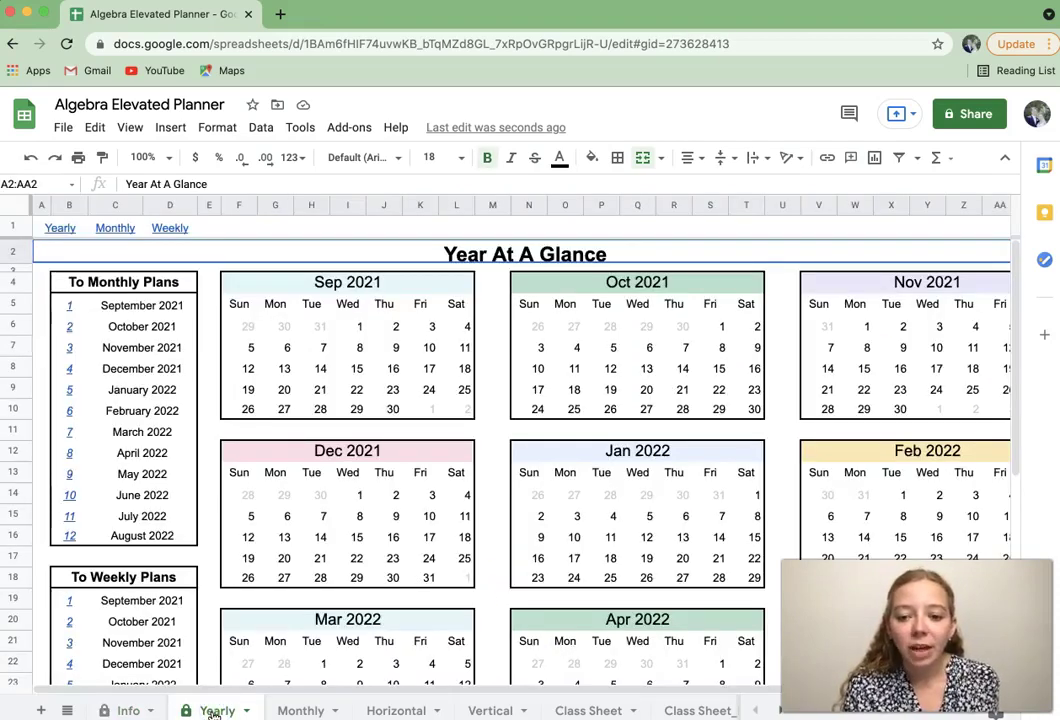